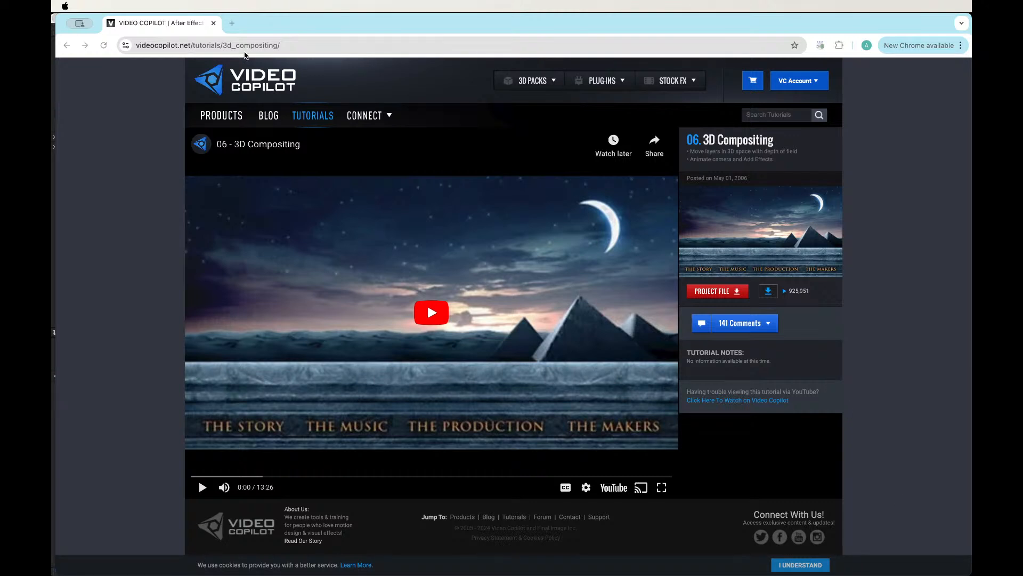
Play the 3D Compositing tutorial video and pause it at 0:55.
{"action": "left_click", "coordinate": [432, 312]}
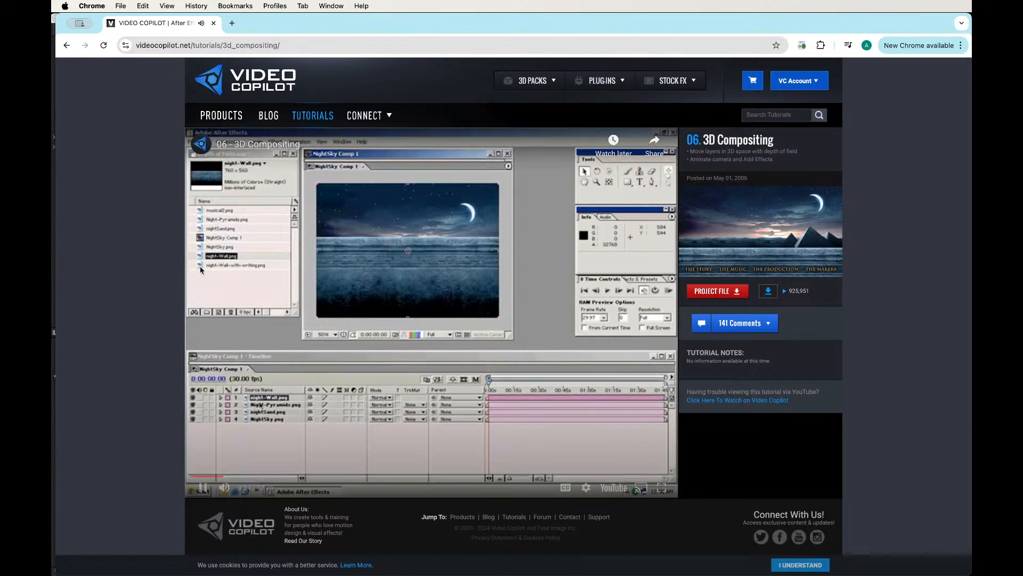
{"action": "left_click", "coordinate": [529, 468]}
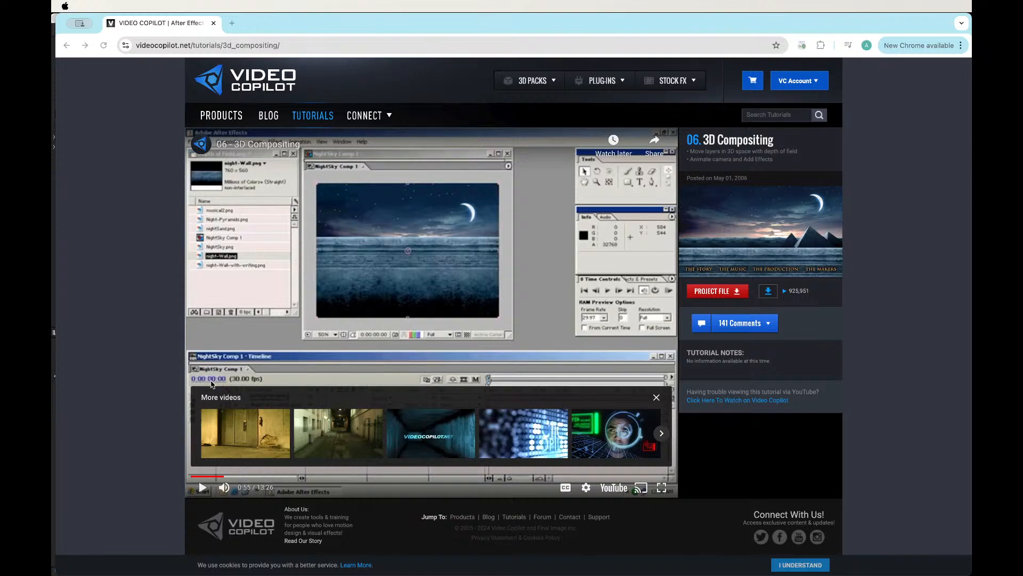
Switch to After Effects and create a new composition from the Night sky JPEG in the images folder.
{"action": "key", "text": "super+Tab"}
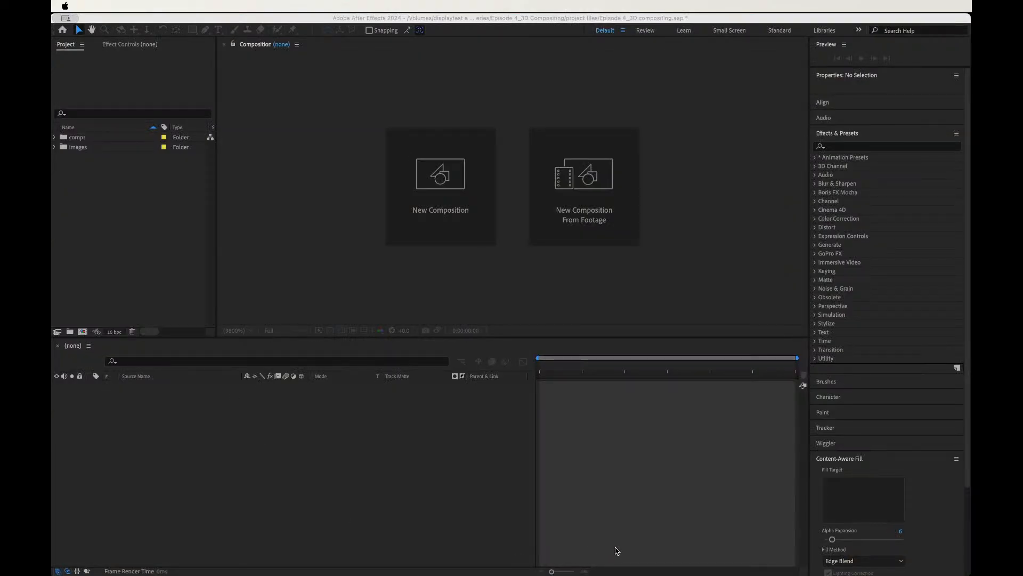
{"action": "left_click", "coordinate": [637, 552]}
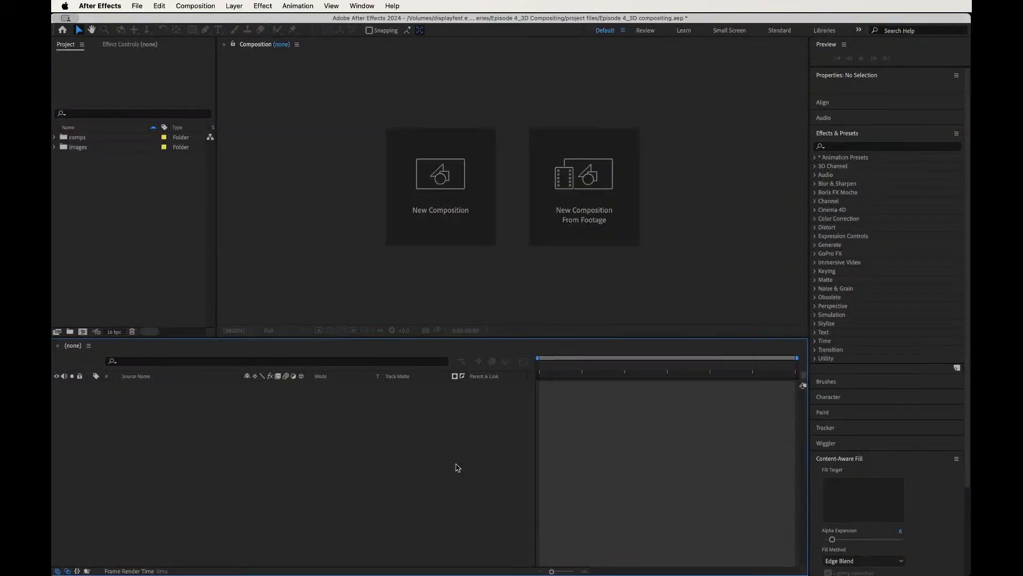
{"action": "left_click", "coordinate": [54, 146]}
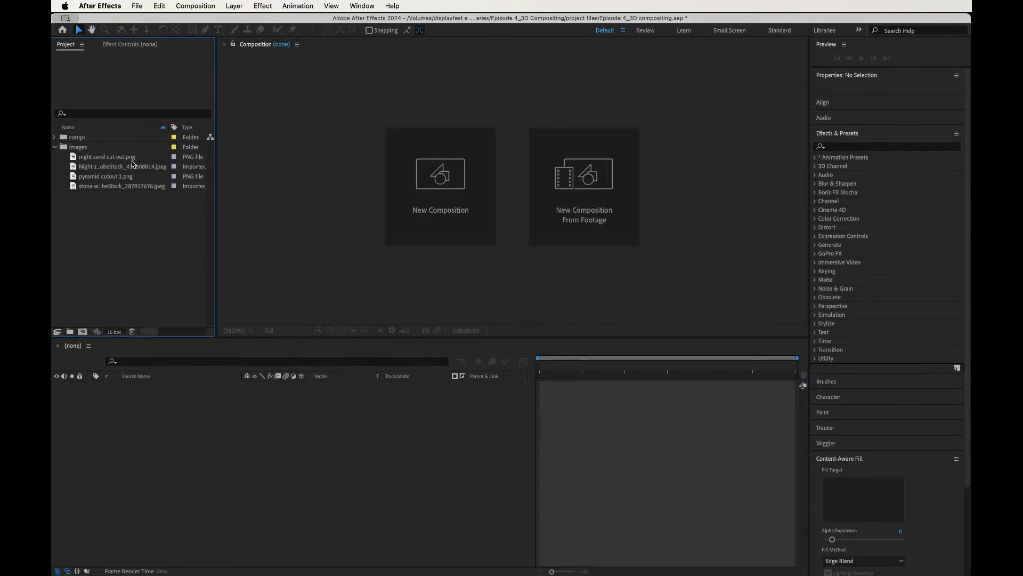
{"action": "left_click", "coordinate": [125, 165]}
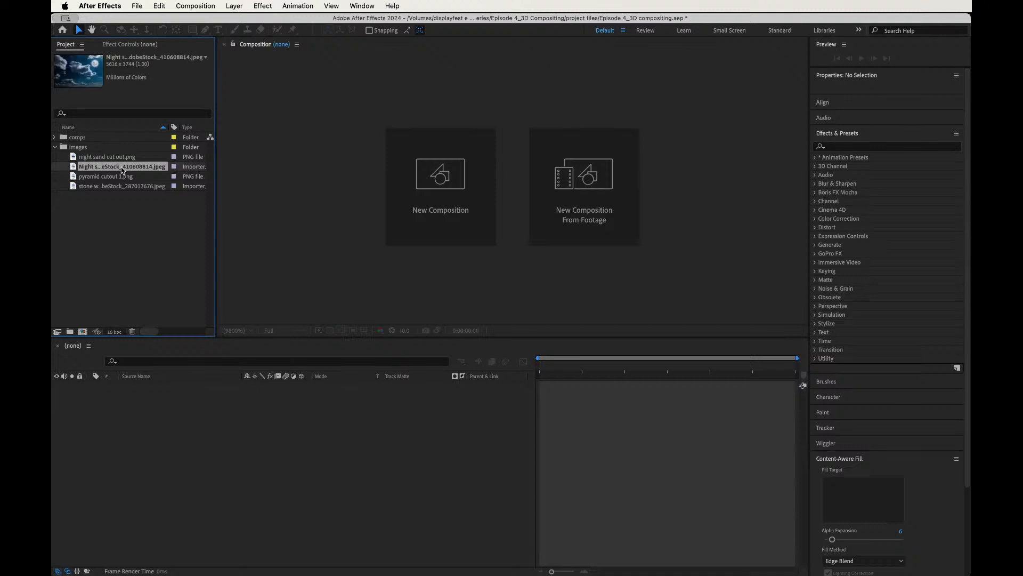
{"action": "left_click_drag", "start_coordinate": [77, 168], "coordinate": [82, 332]}
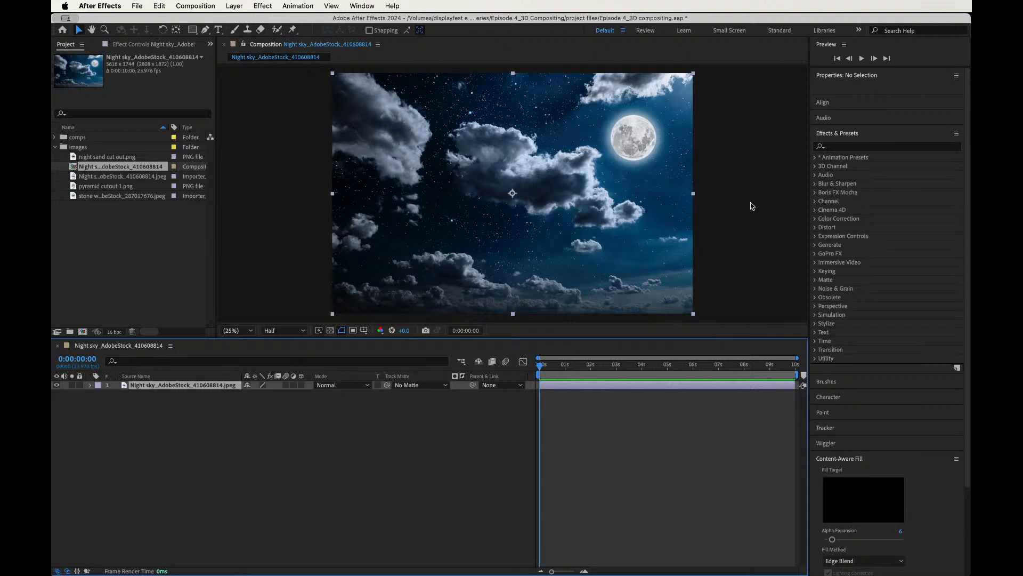
Change the night sky composition's frame size to 1920 x 1080 px.
{"action": "key", "text": "comma"}
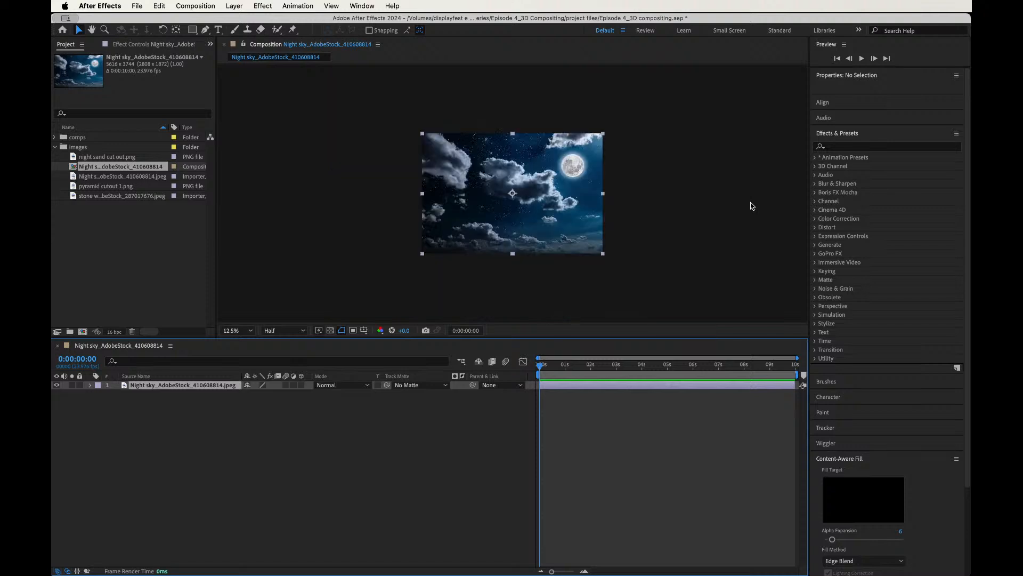
{"action": "left_click", "coordinate": [196, 7]}
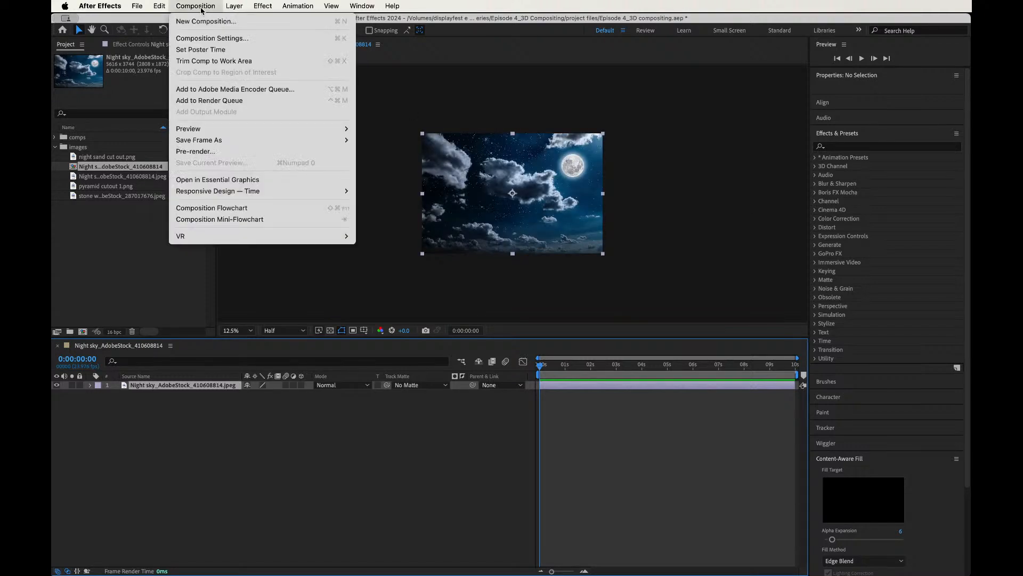
{"action": "left_click", "coordinate": [221, 39]}
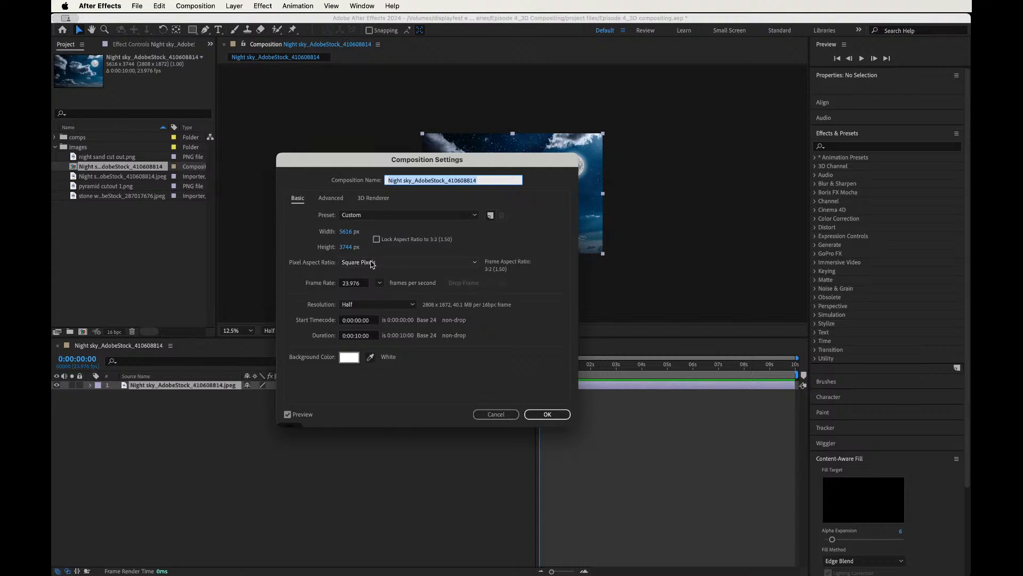
{"action": "left_click", "coordinate": [346, 231]}
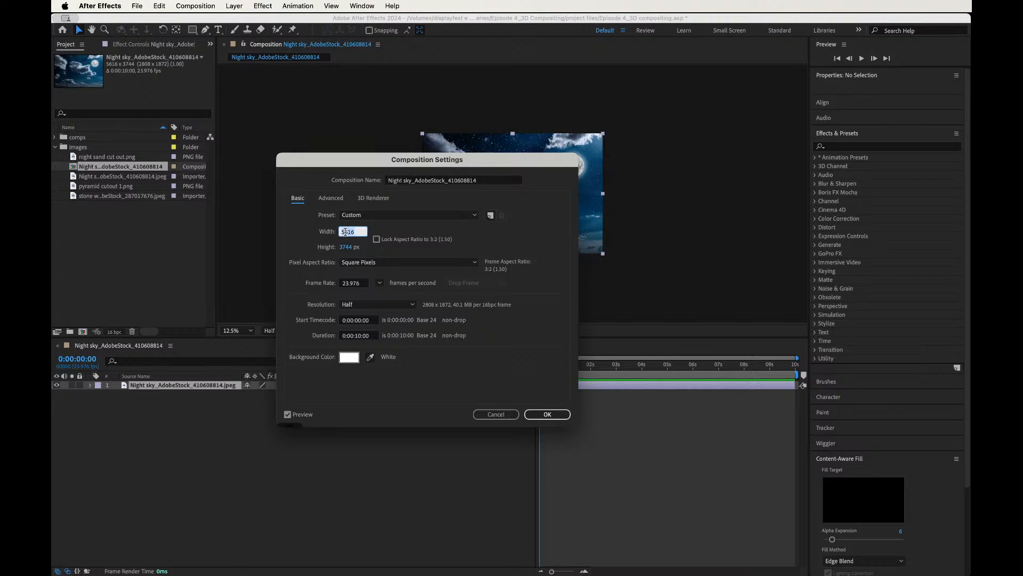
{"action": "type", "text": "1920"}
{"action": "key", "text": "Tab"}
{"action": "type", "text": "1080"}
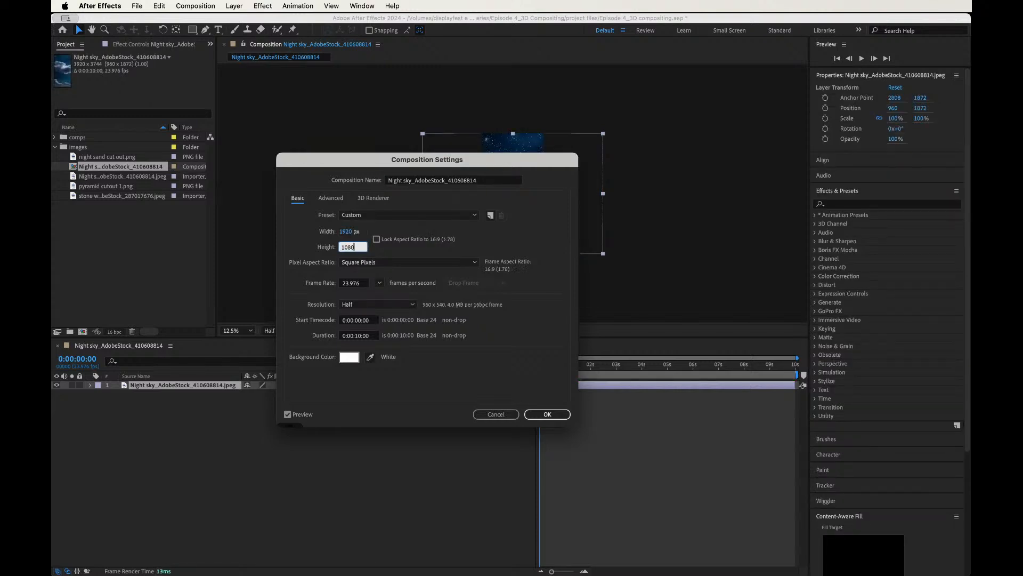
{"action": "left_click", "coordinate": [544, 241]}
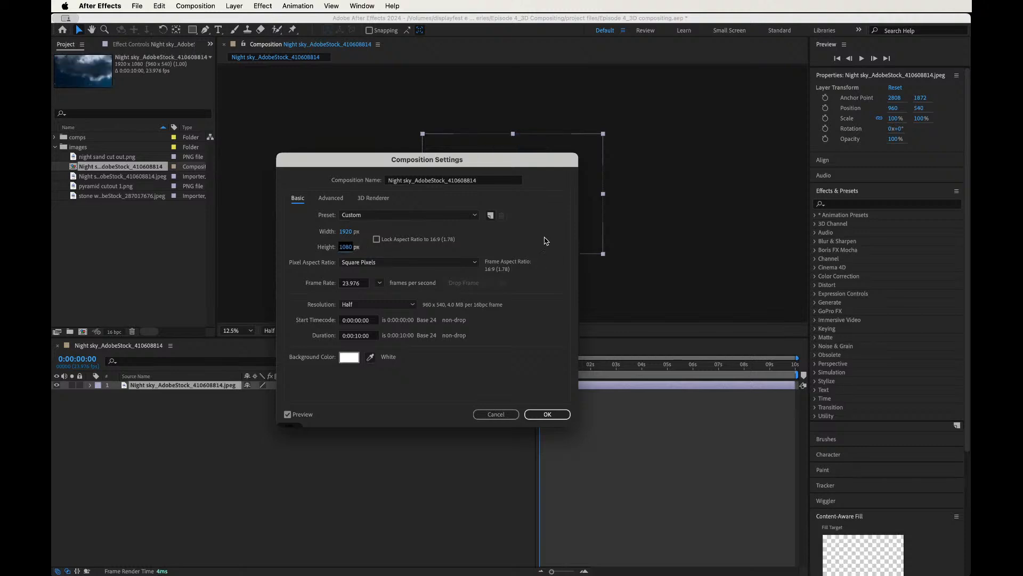
{"action": "left_click", "coordinate": [549, 415]}
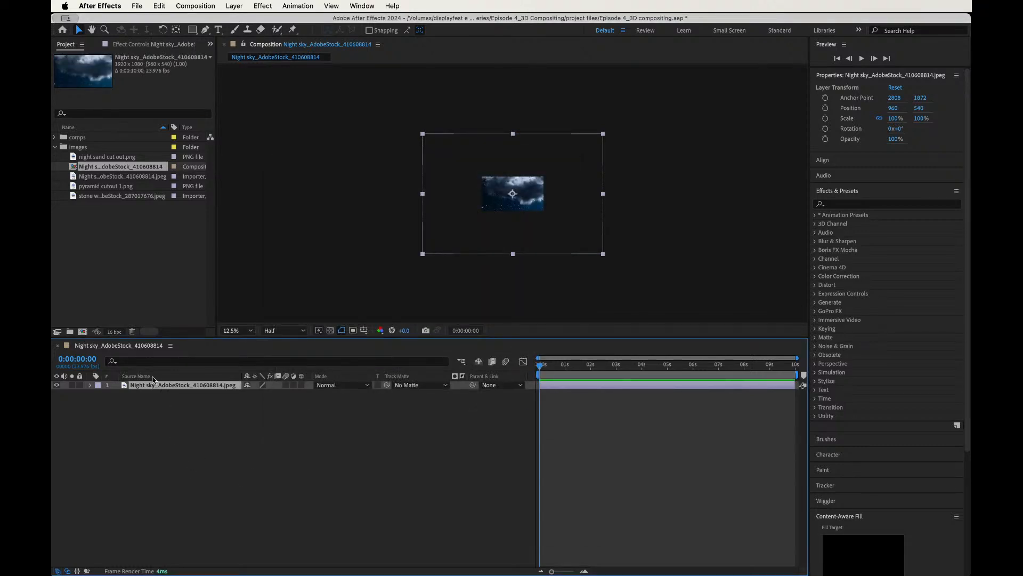
Reveal the Night sky layer's Scale property and fit the layer to the composition width.
{"action": "left_click", "coordinate": [90, 385]}
{"action": "right_click", "coordinate": [213, 387]}
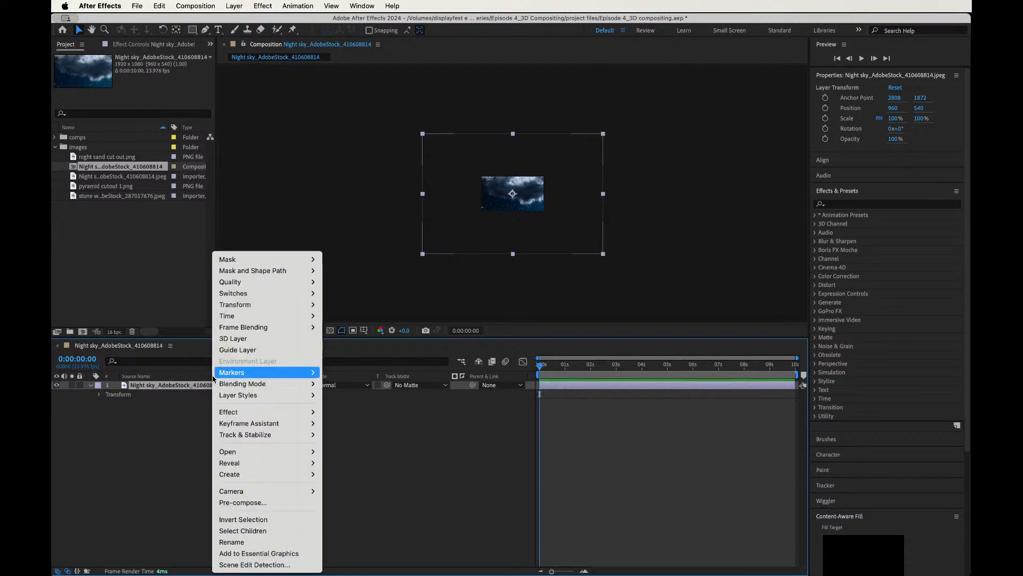
{"action": "left_click", "coordinate": [132, 443]}
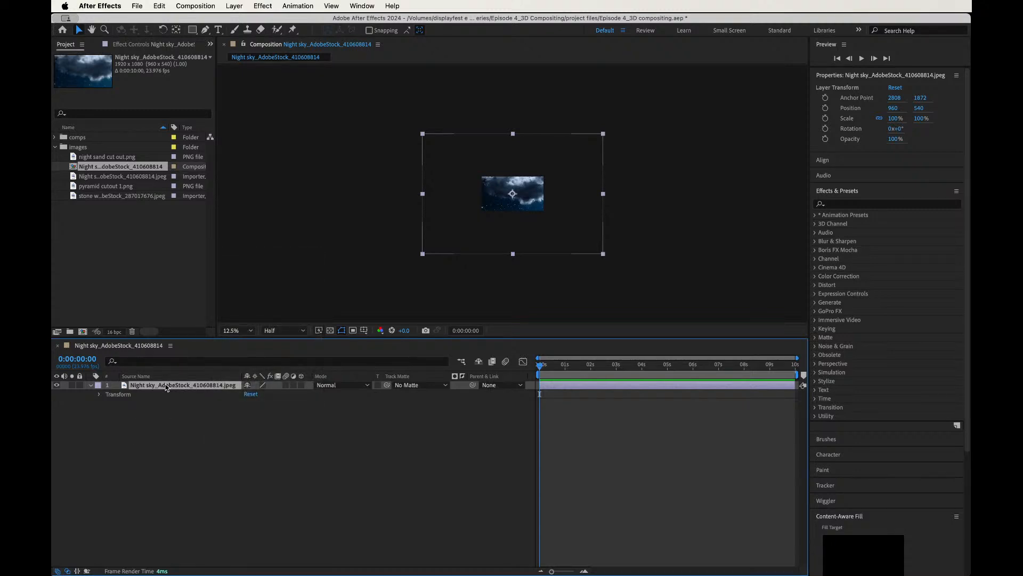
{"action": "key", "text": "s"}
{"action": "right_click", "coordinate": [169, 387]}
{"action": "mouse_move", "coordinate": [259, 308]}
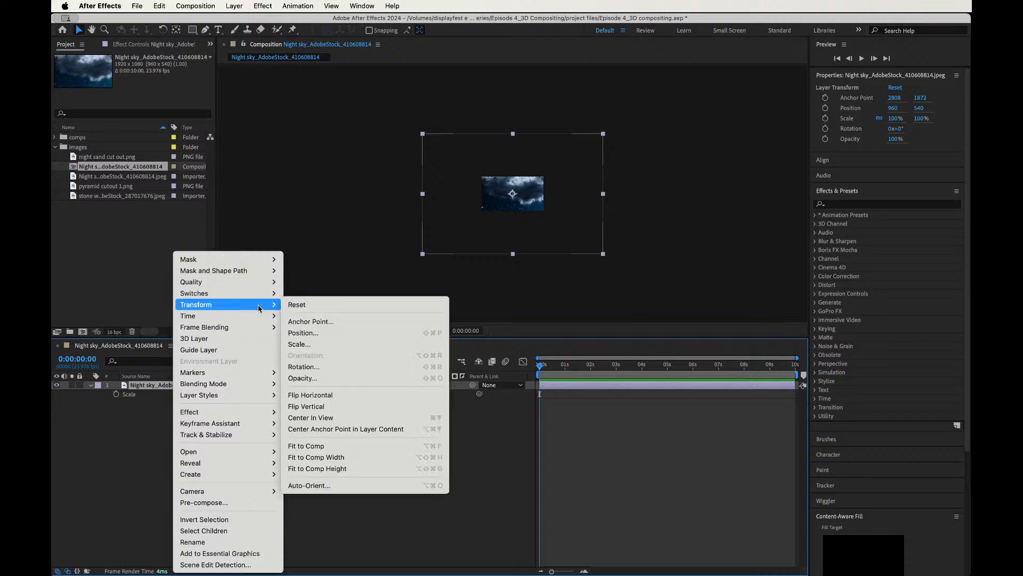
{"action": "left_click", "coordinate": [352, 458]}
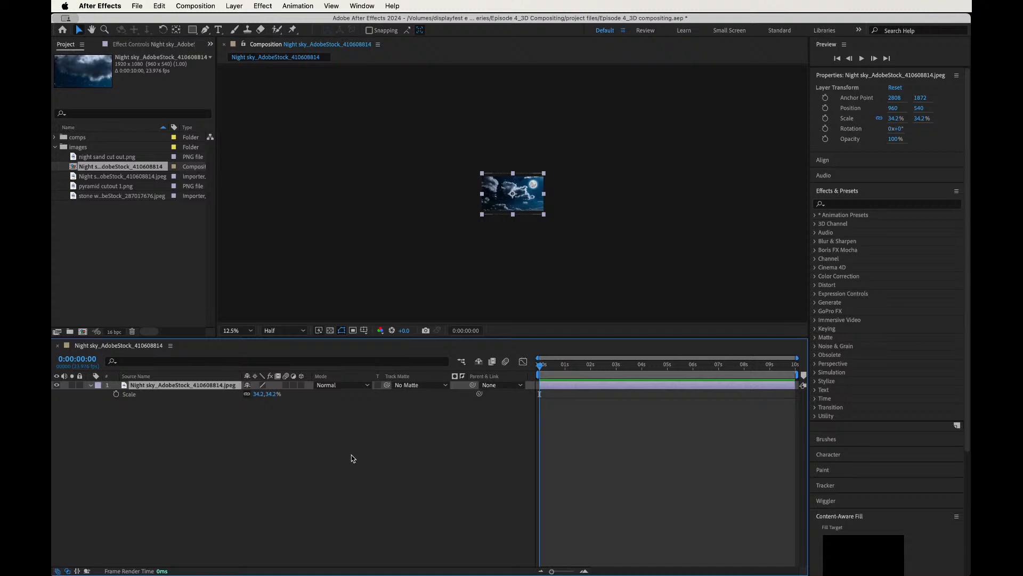
{"action": "left_click", "coordinate": [234, 334]}
{"action": "left_click", "coordinate": [242, 353]}
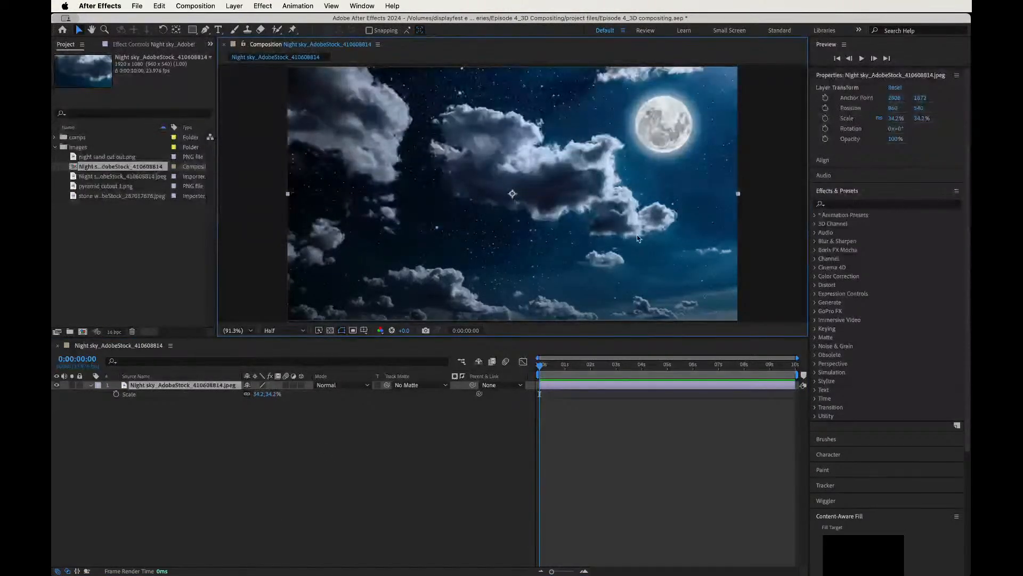
{"action": "scroll", "coordinate": [760, 226], "scroll_direction": "down", "scroll_amount": 1}
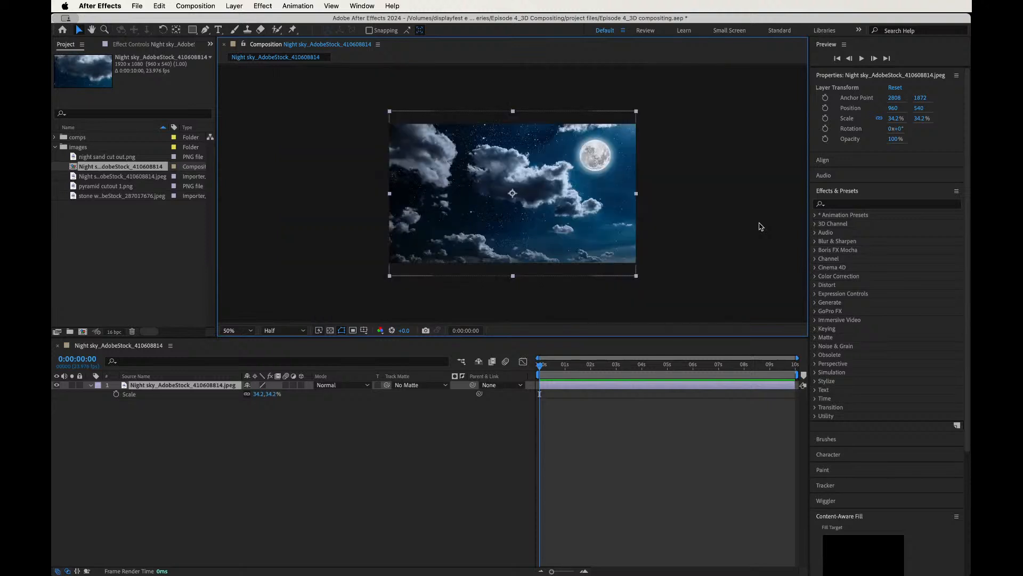
{"action": "scroll", "coordinate": [761, 226], "scroll_direction": "up", "scroll_amount": 1}
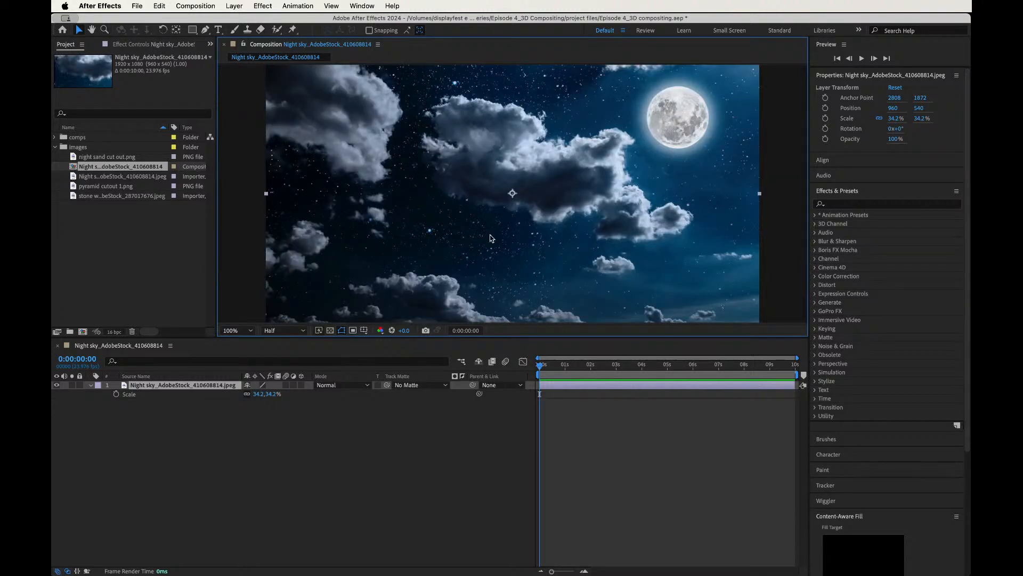
Move the night sky composition from the images folder into the comps folder.
{"action": "left_click", "coordinate": [73, 179]}
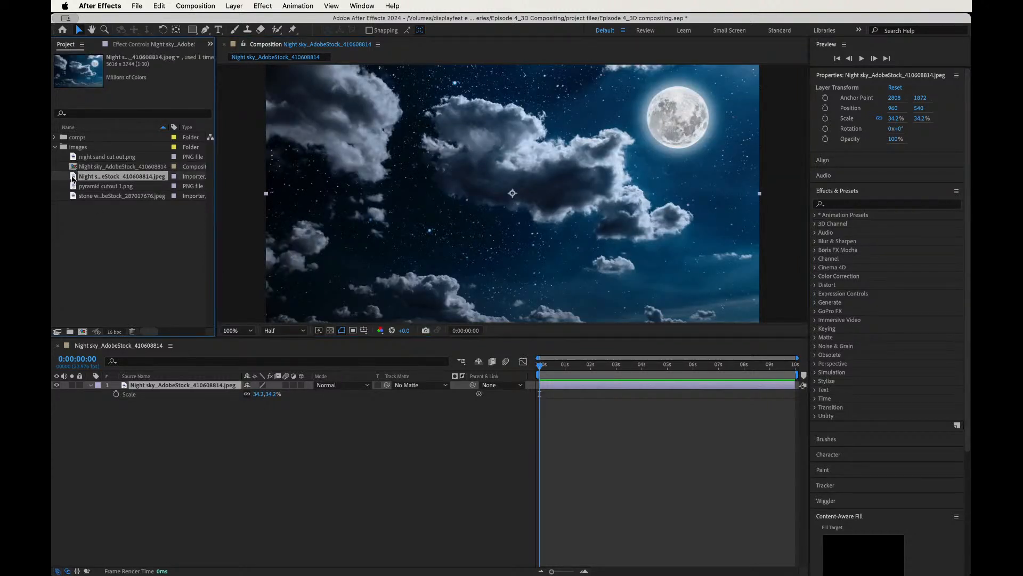
{"action": "left_click", "coordinate": [74, 166]}
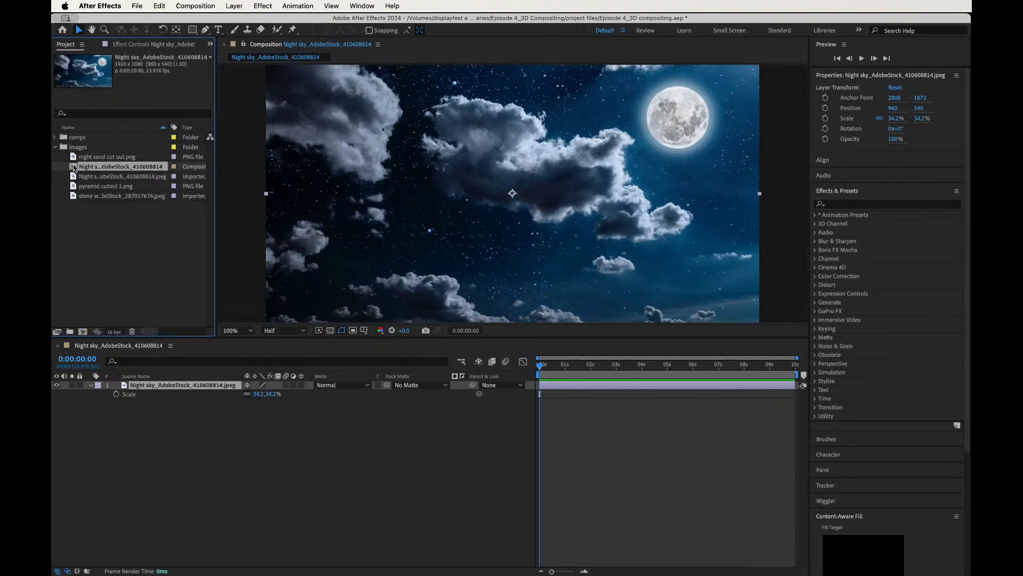
{"action": "left_click_drag", "start_coordinate": [74, 167], "coordinate": [79, 137]}
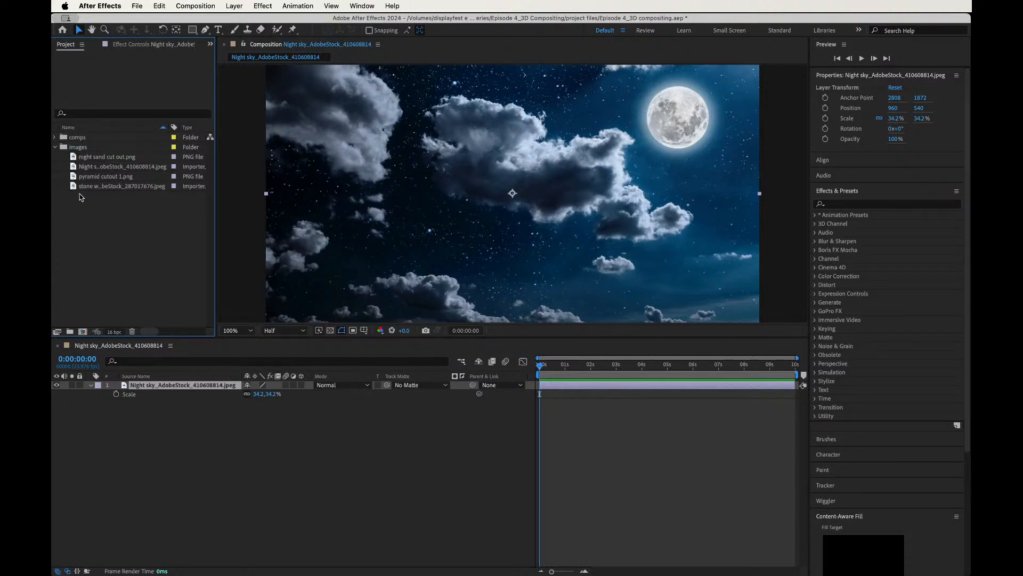
Add night sand cut out.png to the composition as a layer above the Night sky layer.
{"action": "left_click", "coordinate": [81, 167]}
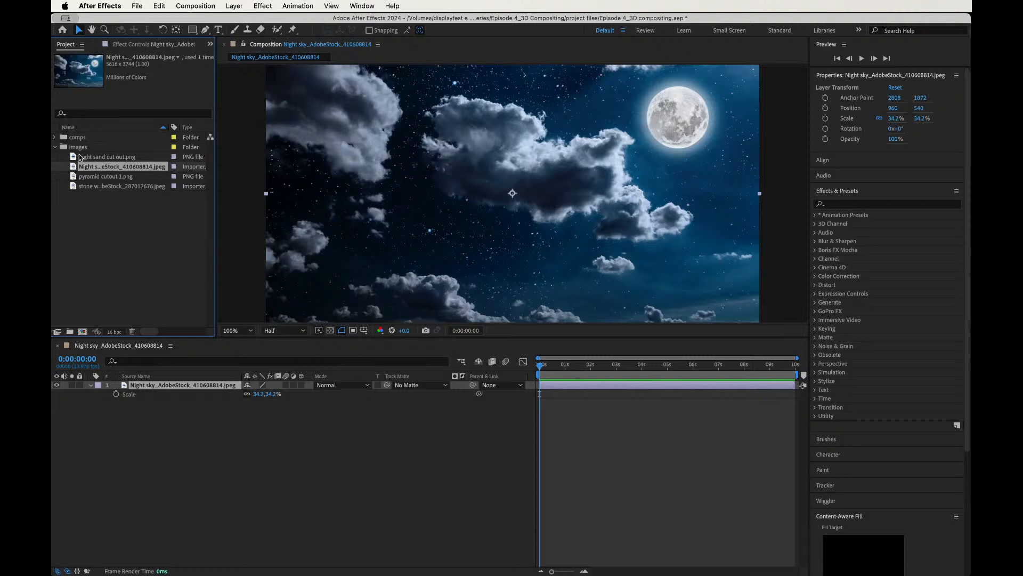
{"action": "left_click", "coordinate": [81, 158]}
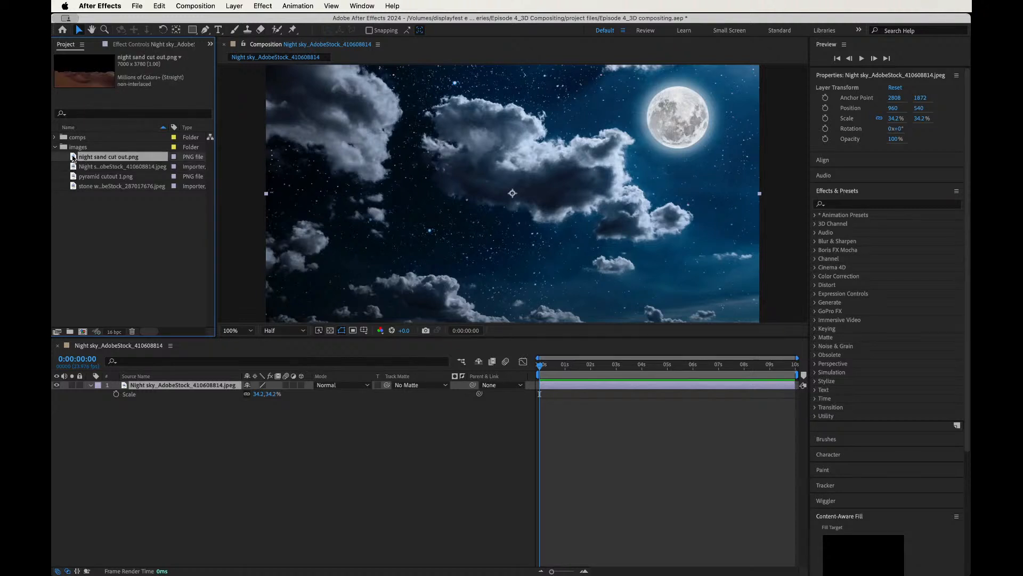
{"action": "left_click_drag", "start_coordinate": [73, 158], "coordinate": [170, 386]}
{"action": "key", "text": "comma"}
{"action": "key", "text": "comma"}
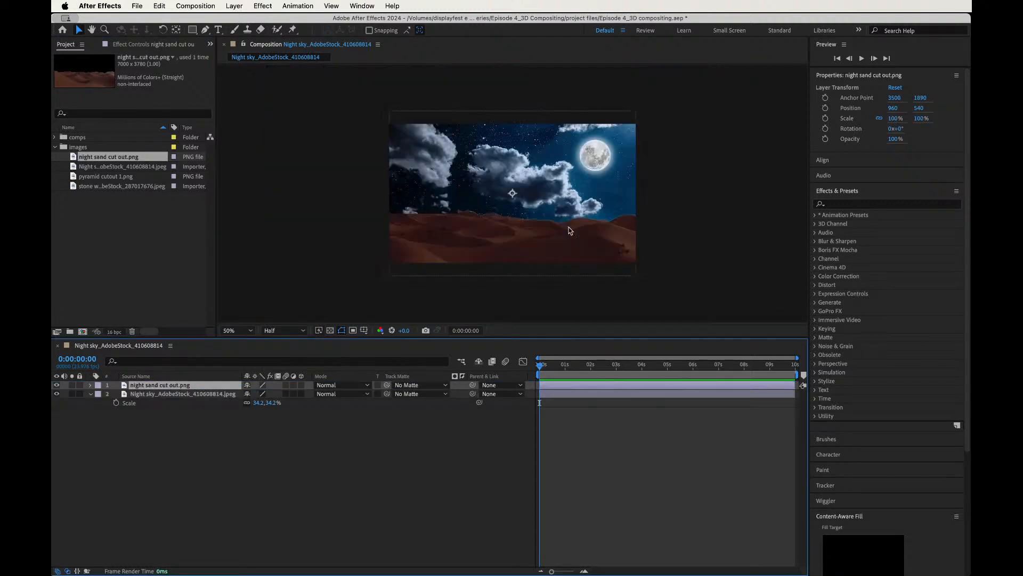
Fit the night sand cut out layer to the composition width.
{"action": "key", "text": "period"}
{"action": "key", "text": "comma"}
{"action": "key", "text": "comma"}
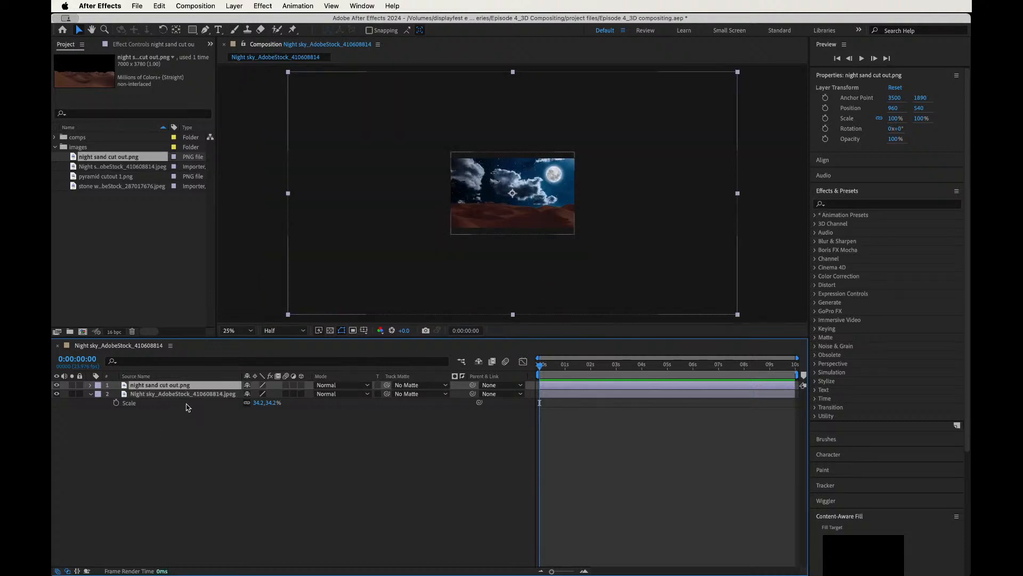
{"action": "right_click", "coordinate": [185, 386]}
{"action": "mouse_move", "coordinate": [277, 305]}
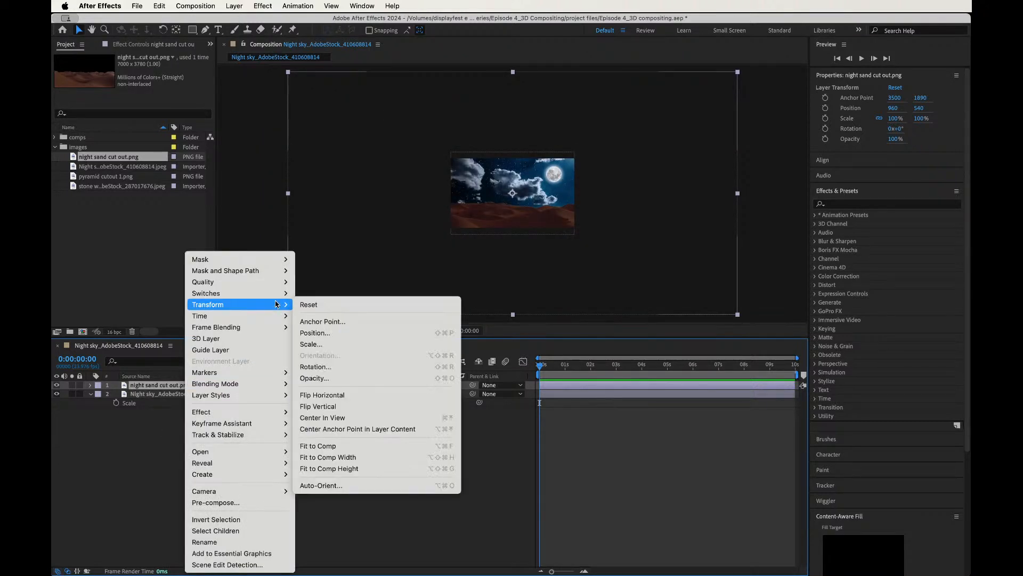
{"action": "left_click", "coordinate": [373, 459]}
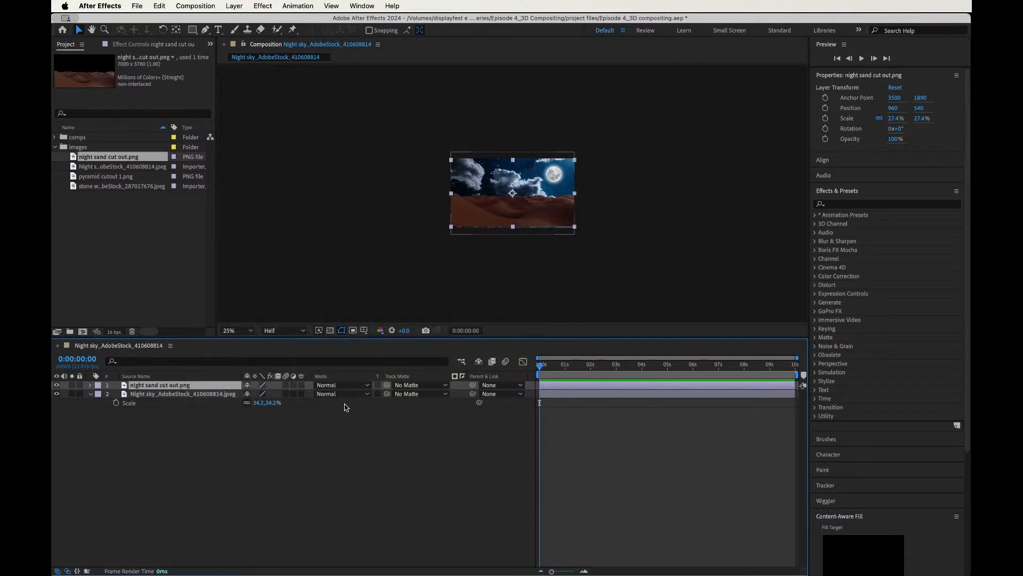
Lower the night sand layer in the frame by setting its Y position to 673, then deselect it.
{"action": "left_click", "coordinate": [253, 326]}
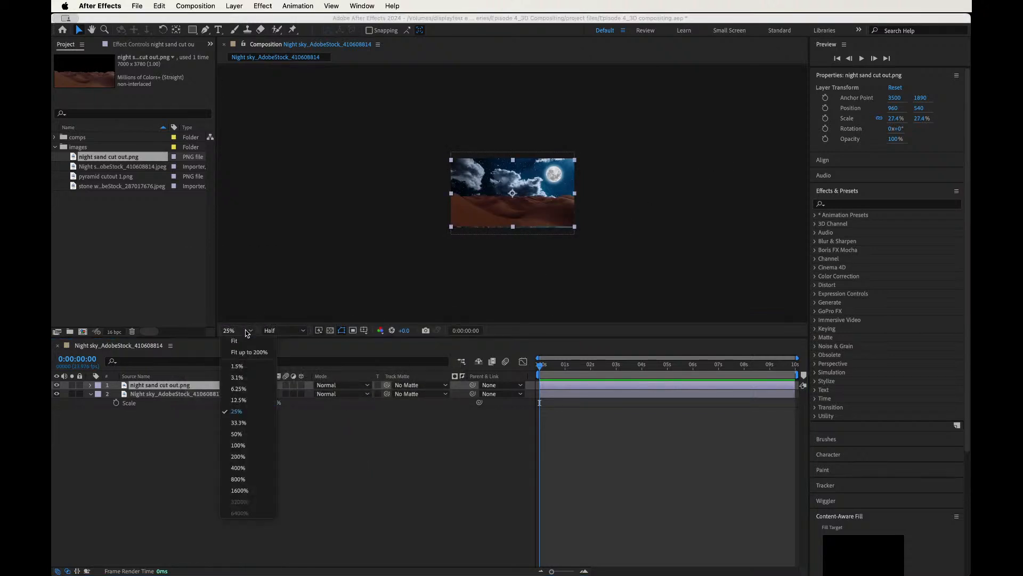
{"action": "left_click", "coordinate": [251, 351]}
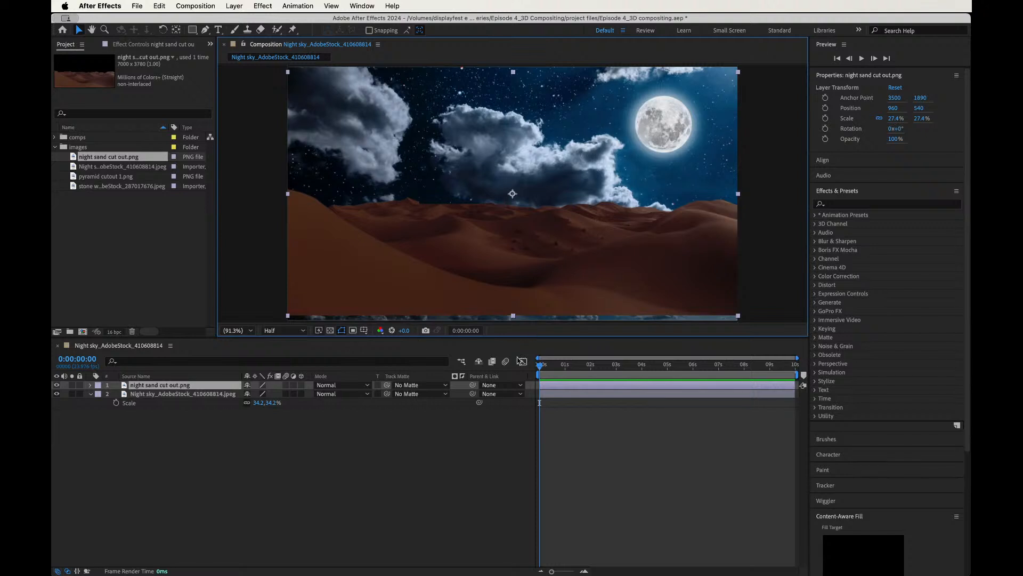
{"action": "key", "text": "p"}
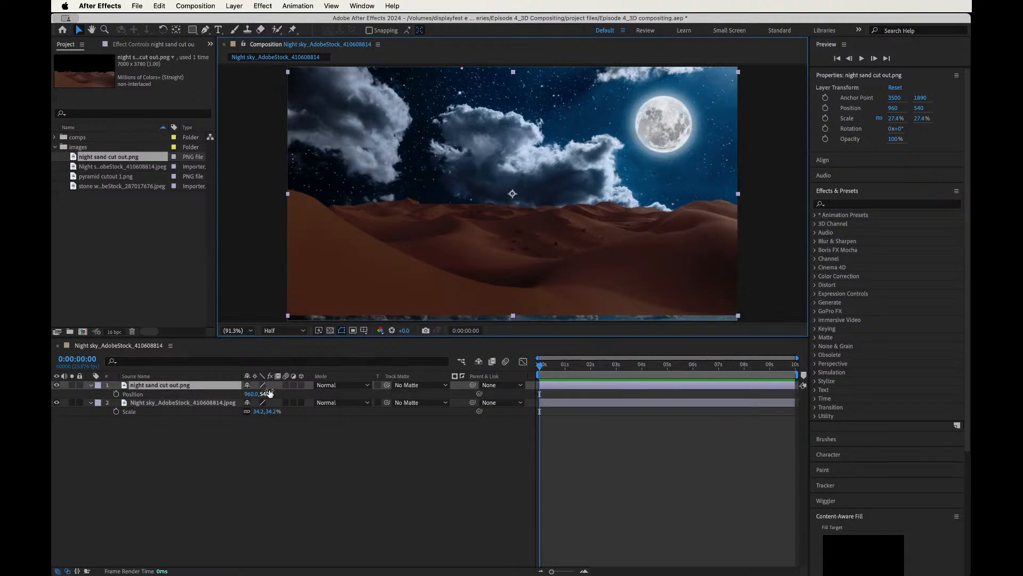
{"action": "left_click_drag", "start_coordinate": [266, 393], "coordinate": [330, 400]}
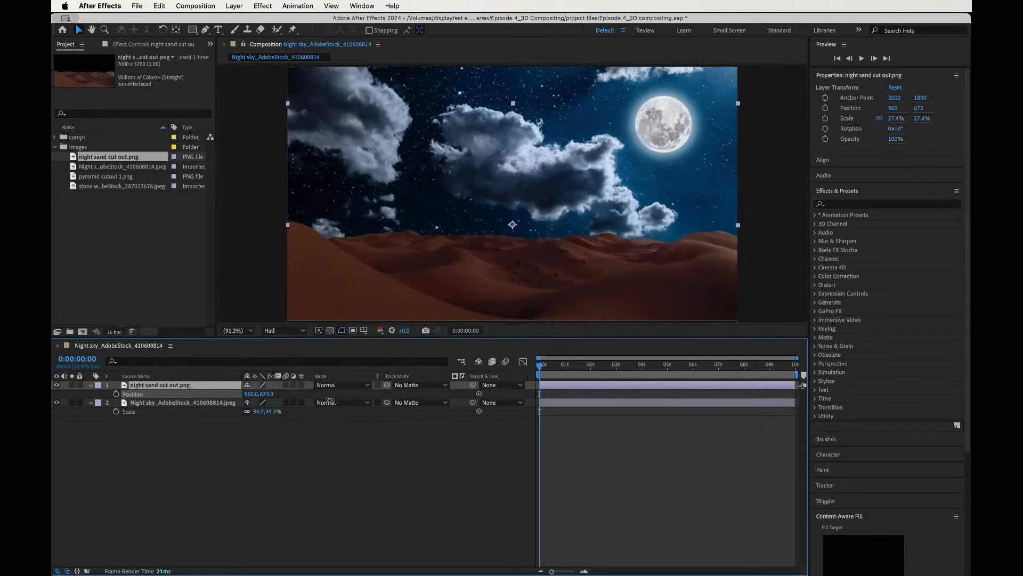
{"action": "left_click", "coordinate": [342, 519]}
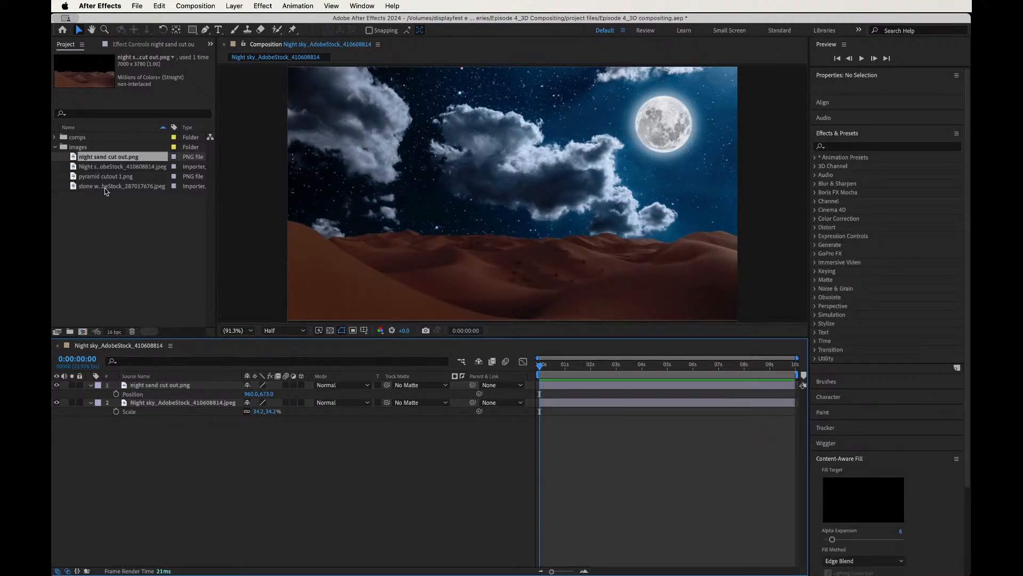
Add pyramid cutout 1.png to the composition as a layer above the night sand layer.
{"action": "left_click", "coordinate": [100, 167]}
{"action": "left_click", "coordinate": [91, 177]}
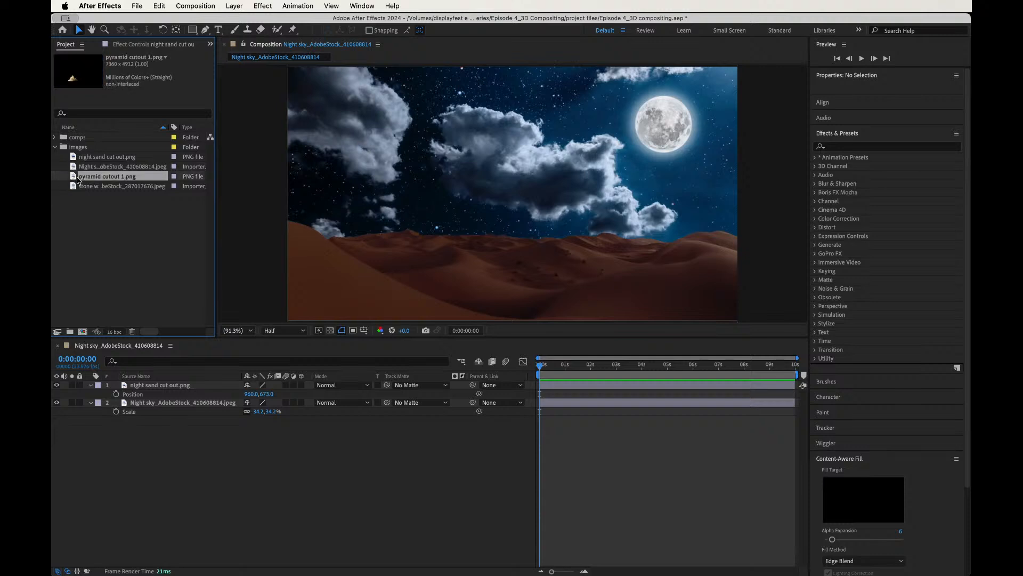
{"action": "left_click_drag", "start_coordinate": [78, 180], "coordinate": [201, 382]}
Scale the pyramid cutout layer down to 28%.
{"action": "key", "text": "comma"}
{"action": "key", "text": "comma"}
{"action": "key", "text": "comma"}
{"action": "key", "text": "comma"}
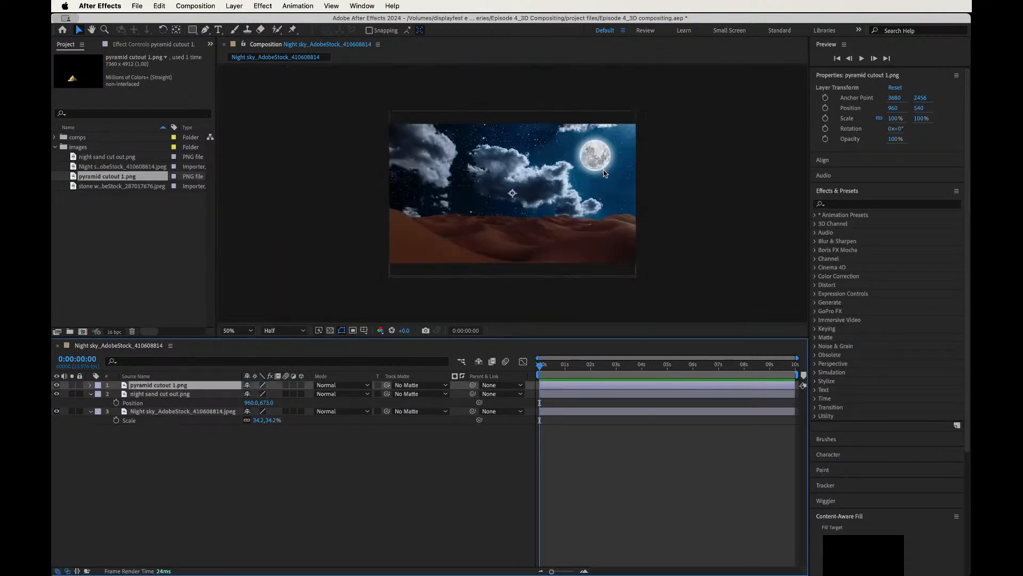
{"action": "key", "text": "comma"}
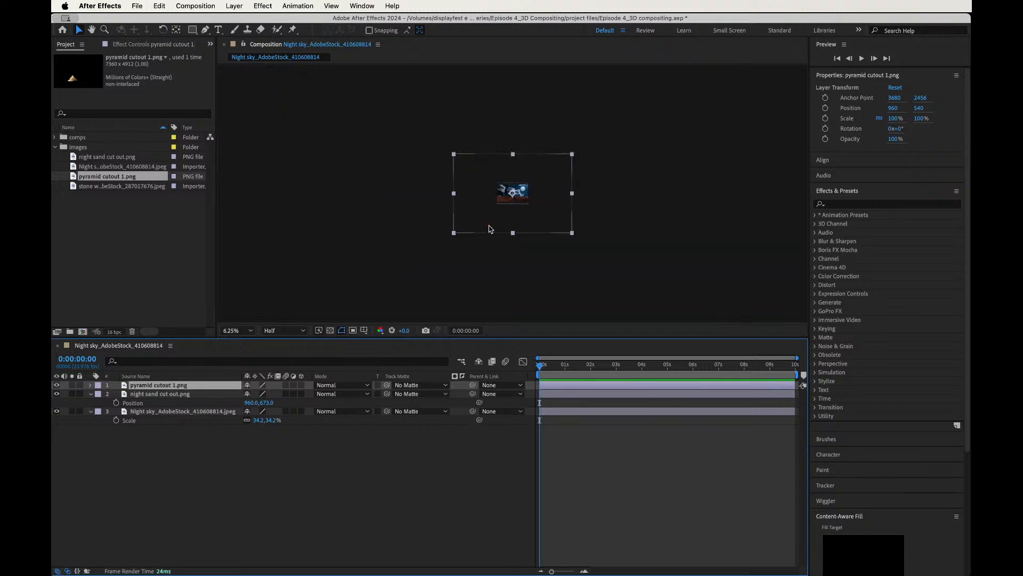
{"action": "key", "text": "period"}
{"action": "key", "text": "s"}
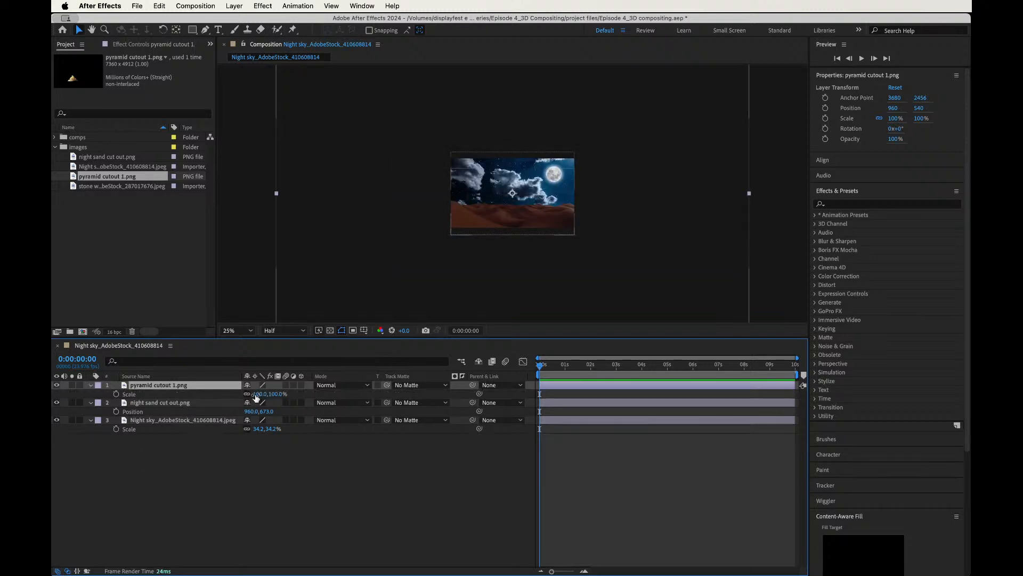
{"action": "left_click_drag", "start_coordinate": [278, 396], "coordinate": [248, 401]}
{"action": "key", "text": "Return"}
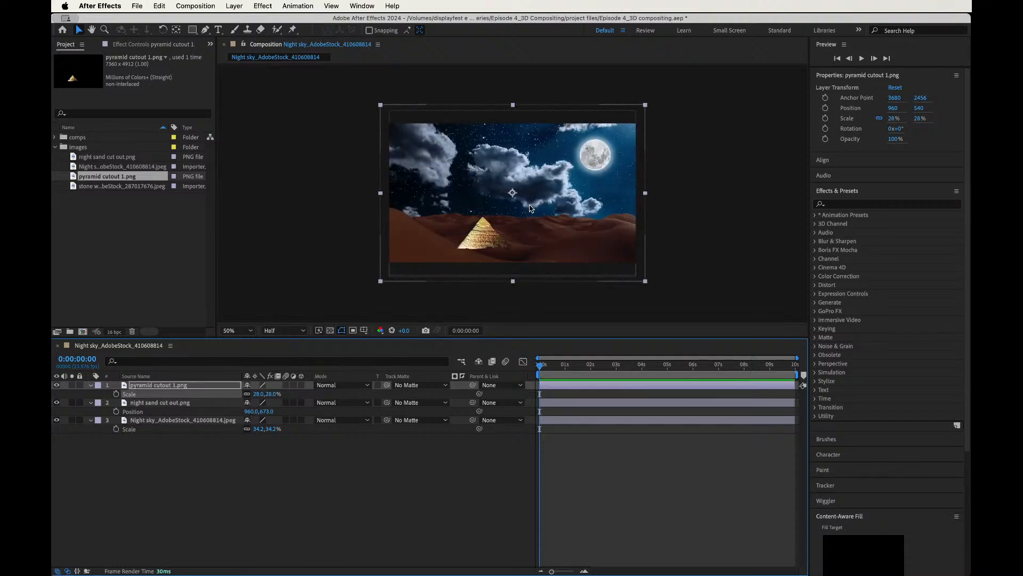
Move the pyramid layer's anchor point onto the visible pyramid near its base, then deselect the layer.
{"action": "key", "text": "y"}
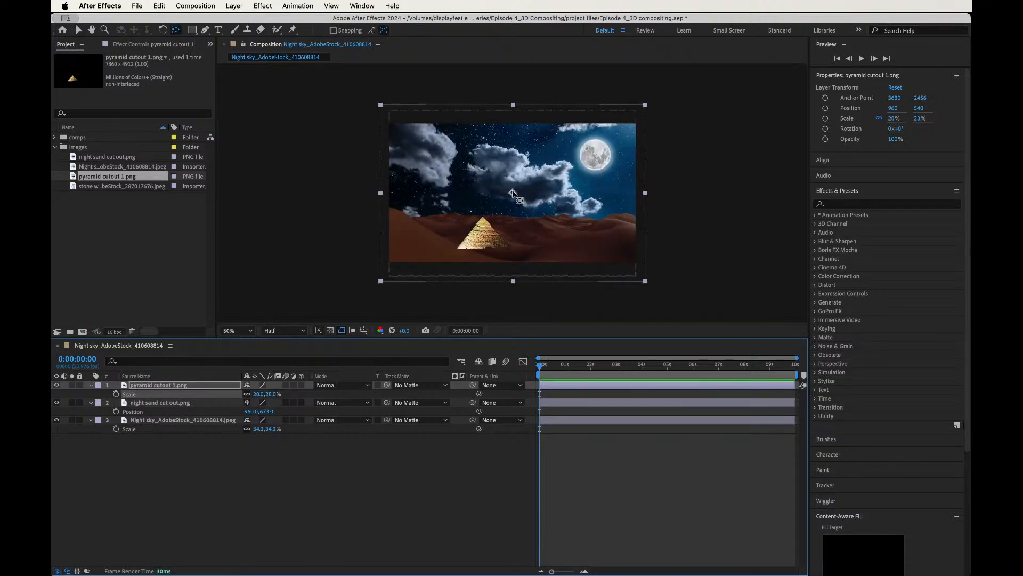
{"action": "left_click_drag", "start_coordinate": [512, 193], "coordinate": [484, 243]}
{"action": "left_click", "coordinate": [326, 494]}
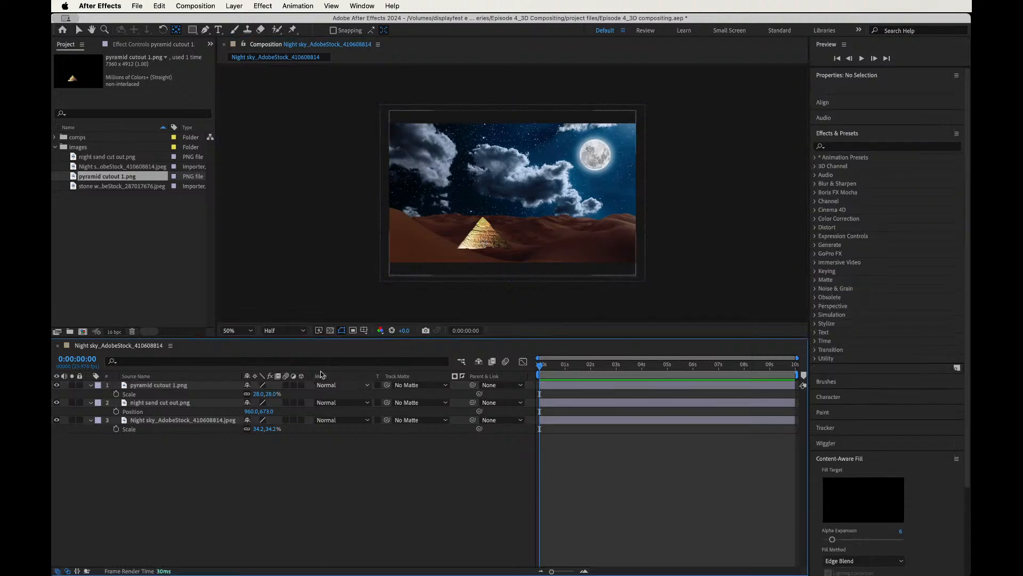
Enlarge the pyramid layer to 36% and move it up and left onto the dunes, at about 592, 796.
{"action": "left_click_drag", "start_coordinate": [273, 393], "coordinate": [275, 389]}
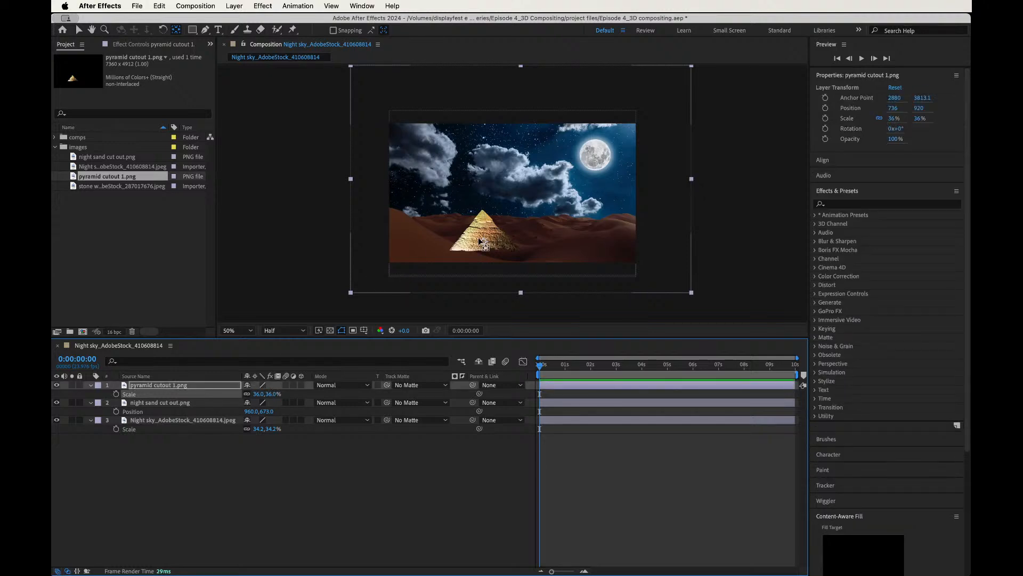
{"action": "key", "text": "v"}
{"action": "left_click_drag", "start_coordinate": [482, 243], "coordinate": [459, 220]}
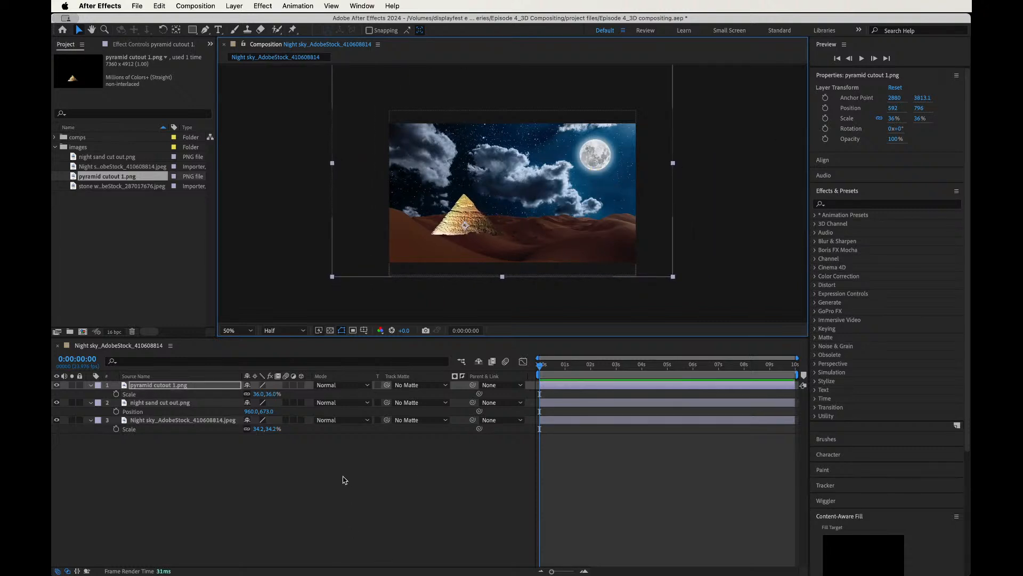
{"action": "left_click", "coordinate": [326, 500]}
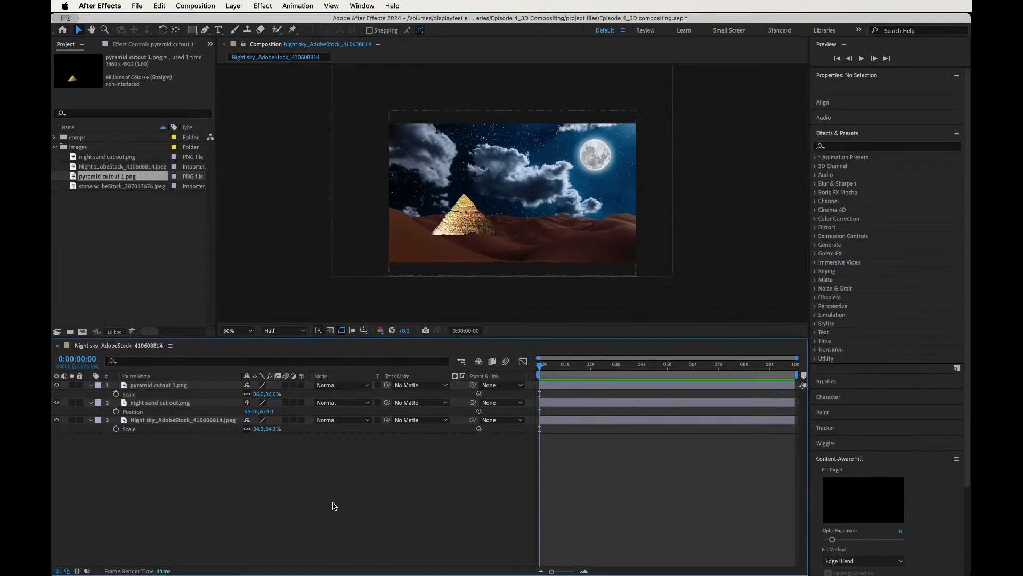
Add the stone wall image as the uppermost layer and fit it to the composition width.
{"action": "left_click", "coordinate": [75, 188]}
{"action": "left_click_drag", "start_coordinate": [75, 189], "coordinate": [190, 384]}
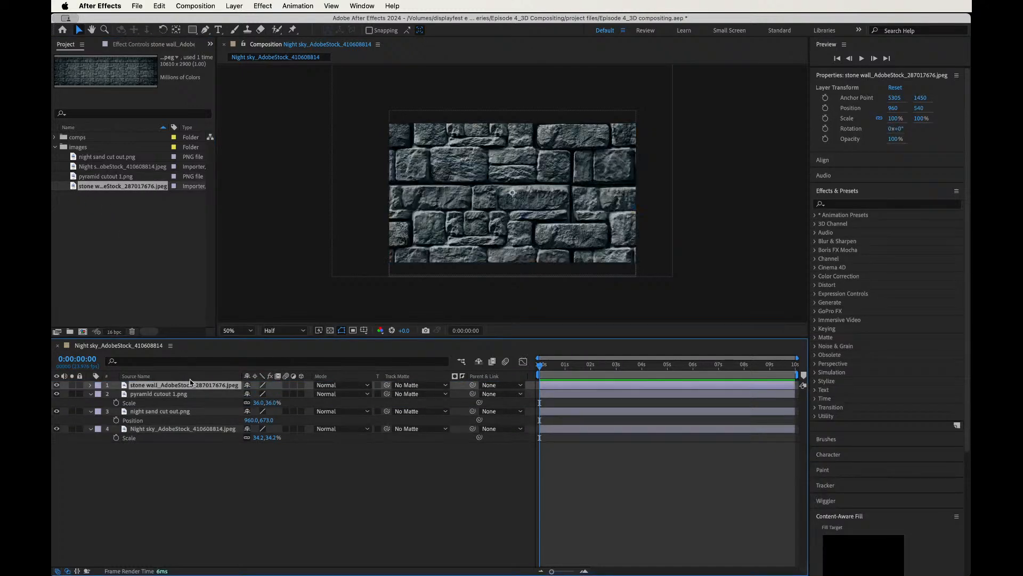
{"action": "right_click", "coordinate": [206, 385]}
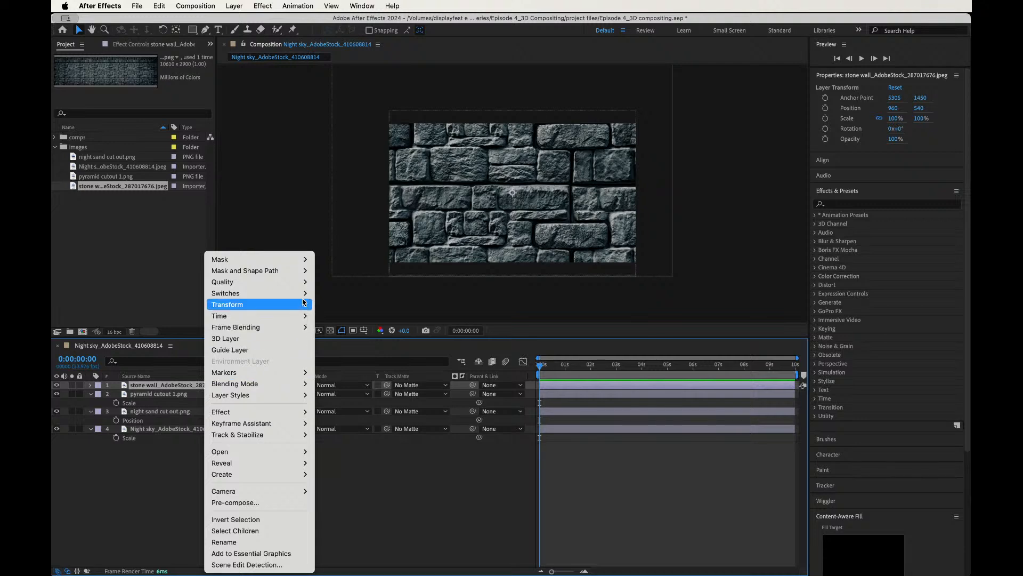
{"action": "mouse_move", "coordinate": [305, 304]}
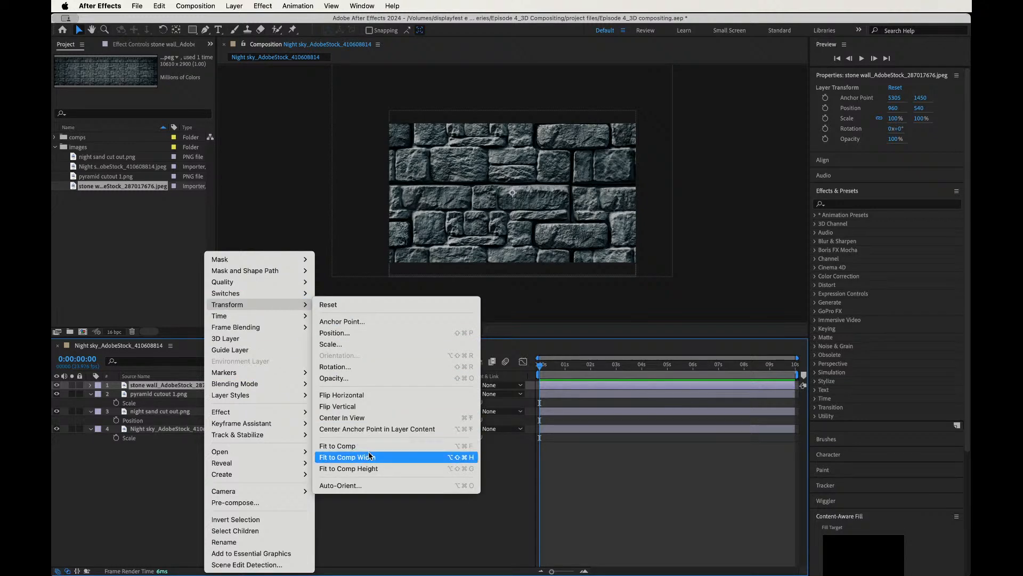
{"action": "left_click", "coordinate": [368, 457]}
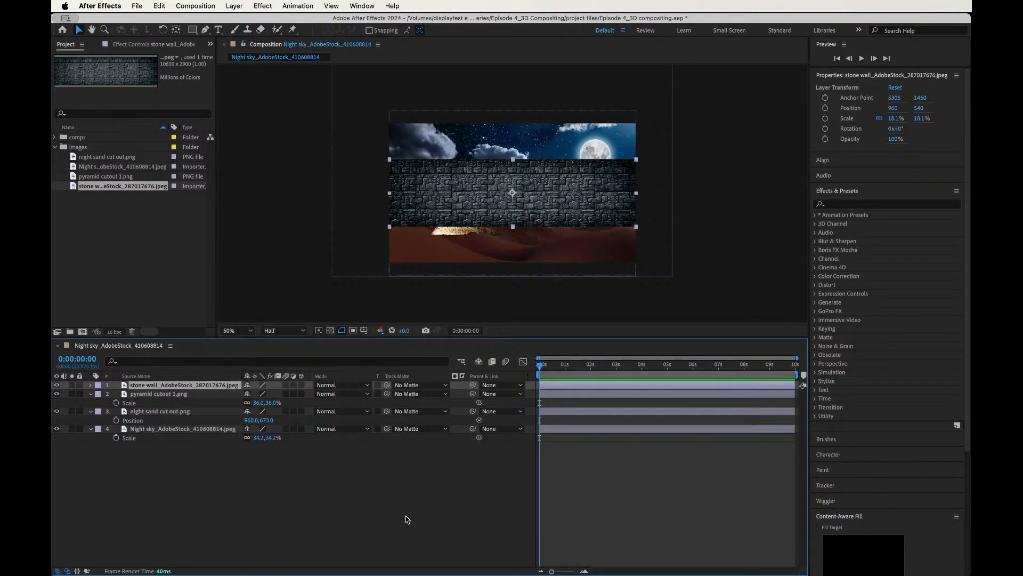
Lower the stone wall to the foreground by setting its Y position to 1023, then collapse its position property.
{"action": "key", "text": "p"}
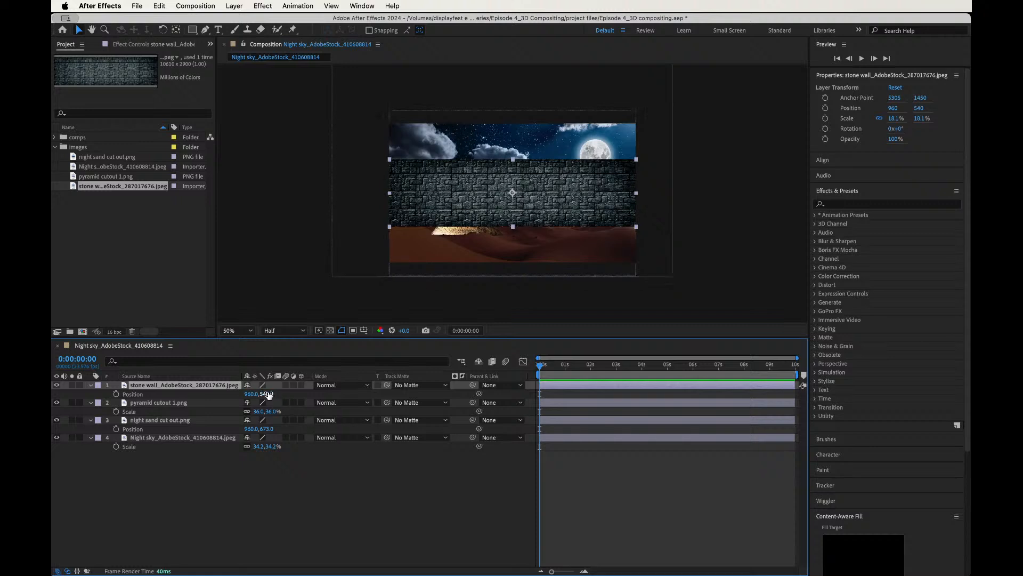
{"action": "left_click_drag", "start_coordinate": [268, 394], "coordinate": [509, 399]}
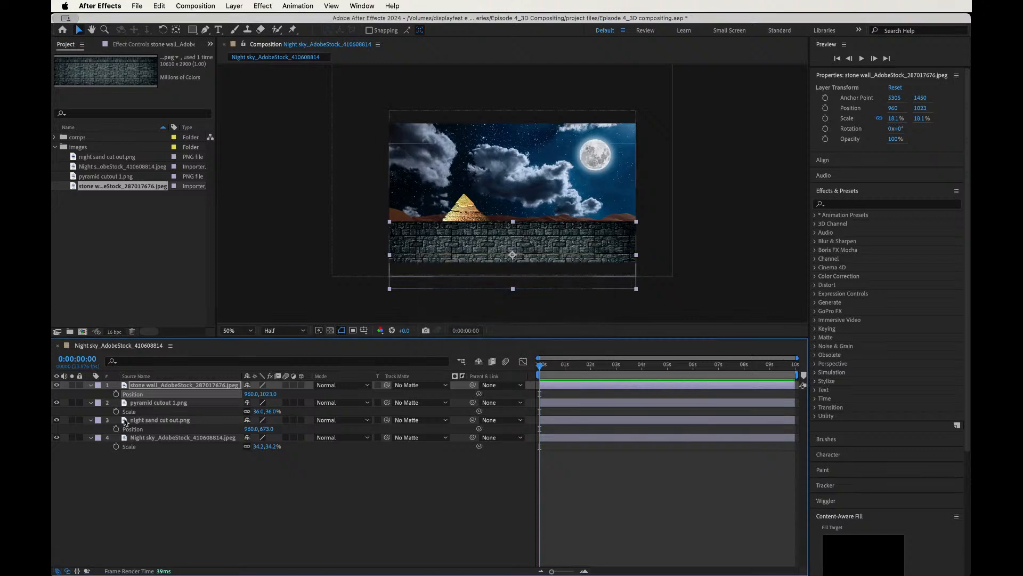
{"action": "key", "text": "p"}
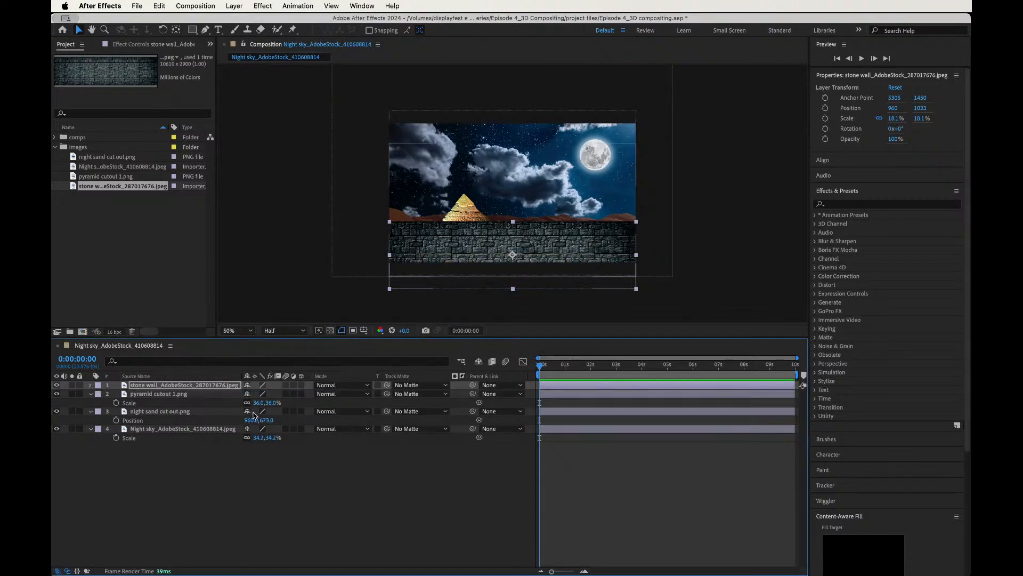
Move the pyramid layer up and left to position 529, 711, then deselect it and save the project.
{"action": "left_click", "coordinate": [205, 395]}
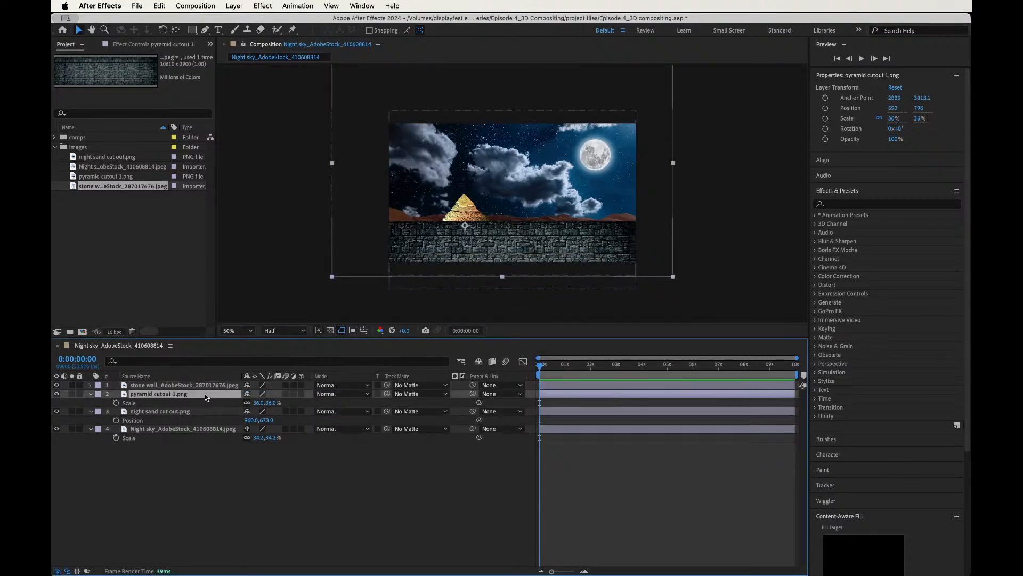
{"action": "key", "text": "p"}
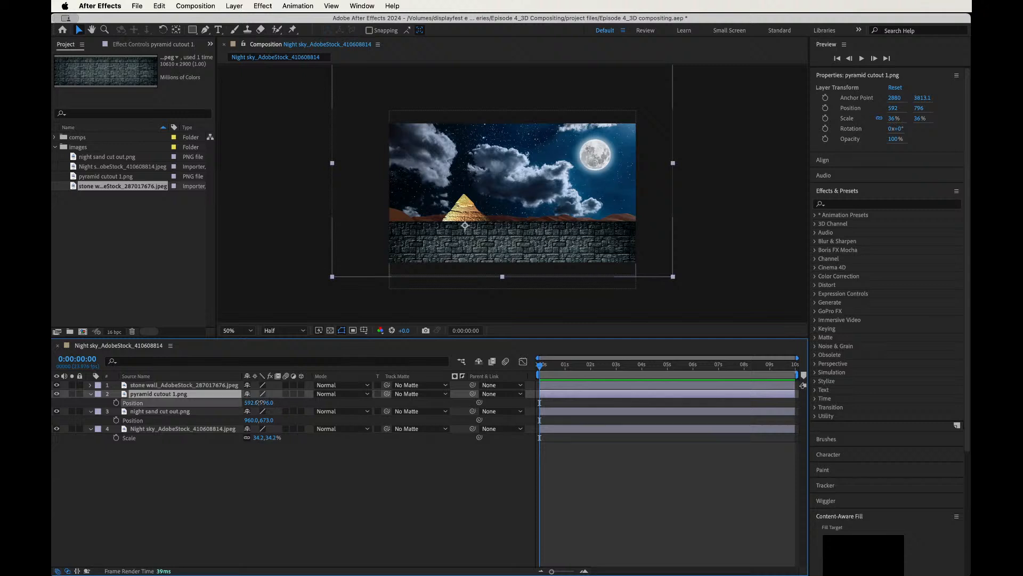
{"action": "key", "text": "shift+Up"}
{"action": "key", "text": "shift+Up"}
{"action": "left_click_drag", "start_coordinate": [253, 403], "coordinate": [216, 402]}
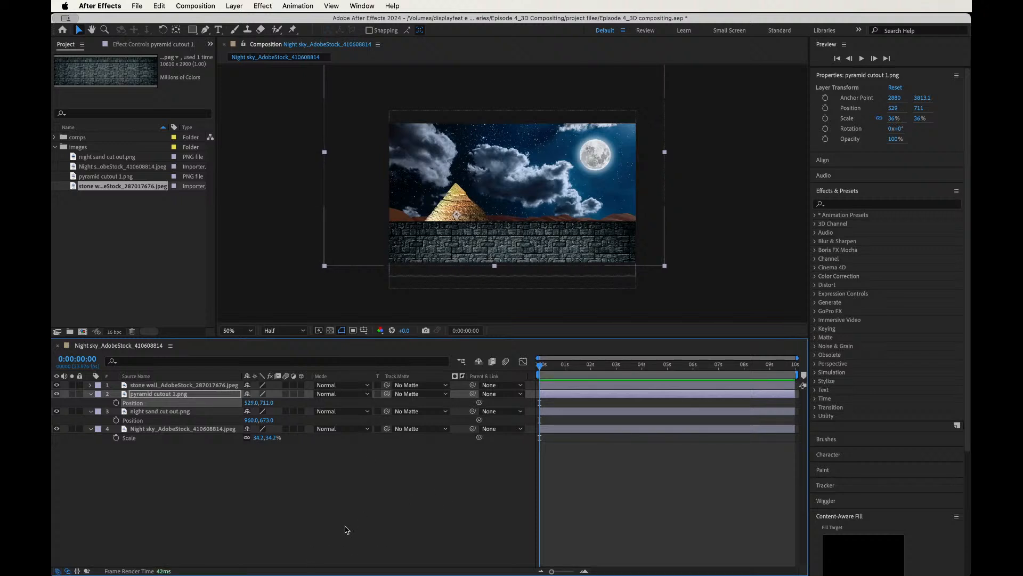
{"action": "left_click", "coordinate": [356, 525]}
{"action": "key", "text": "cmd+s"}
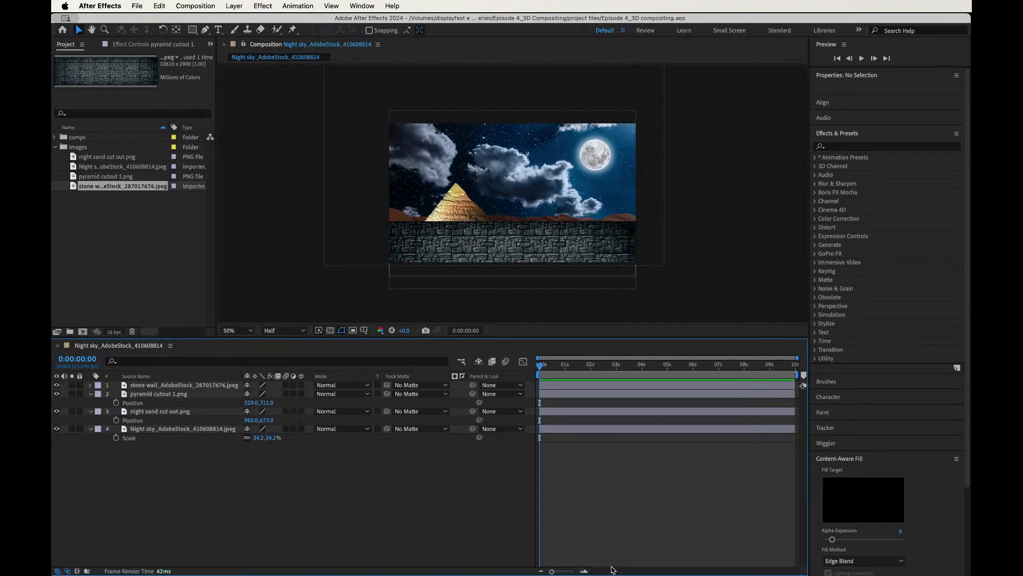
Switch to Chrome and play the Video Copilot 3D Compositing tutorial through the camera setup, pausing it at 2:05.
{"action": "key", "text": "super+Tab"}
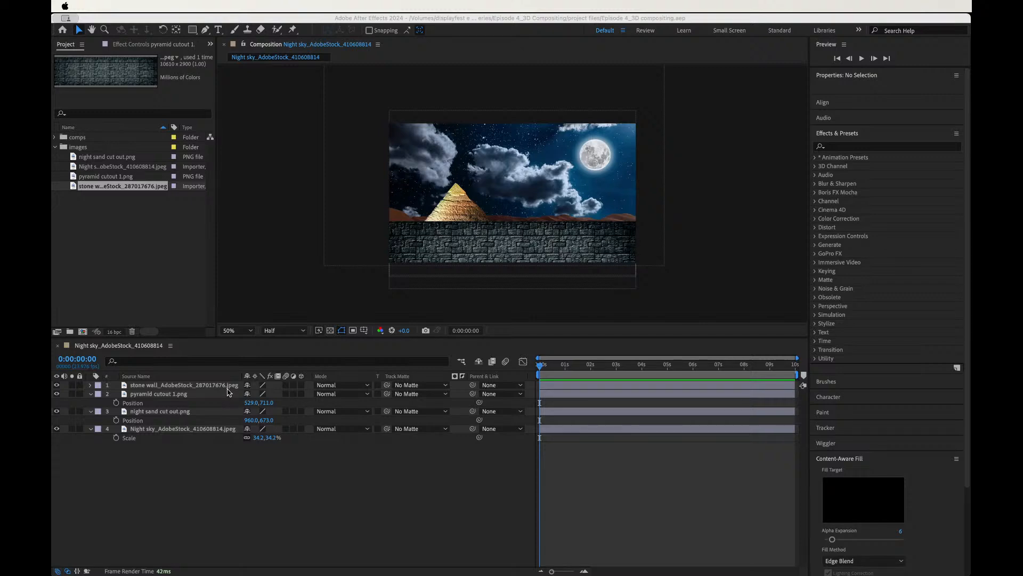
{"action": "key", "text": "super+Tab"}
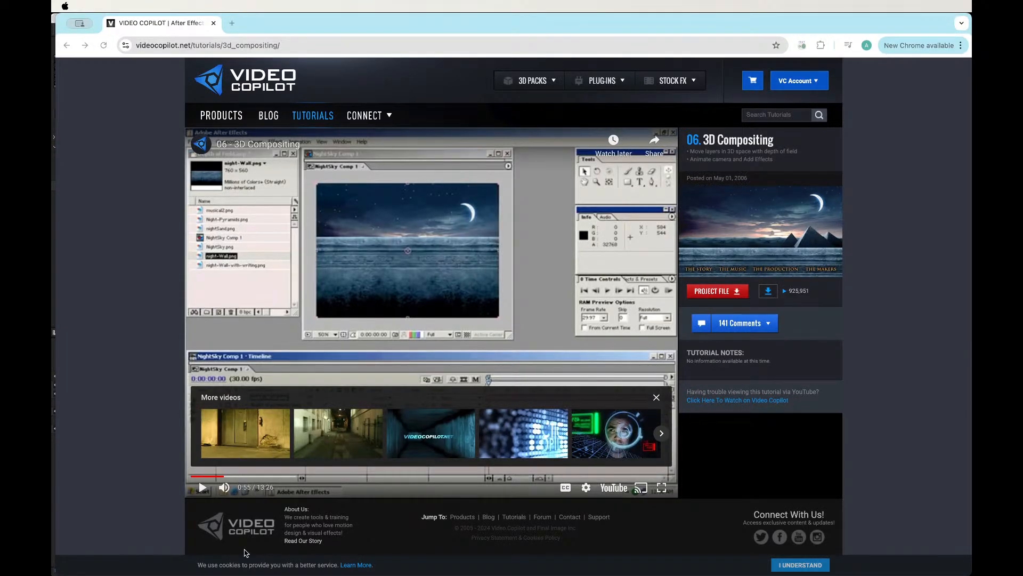
{"action": "left_click", "coordinate": [299, 364]}
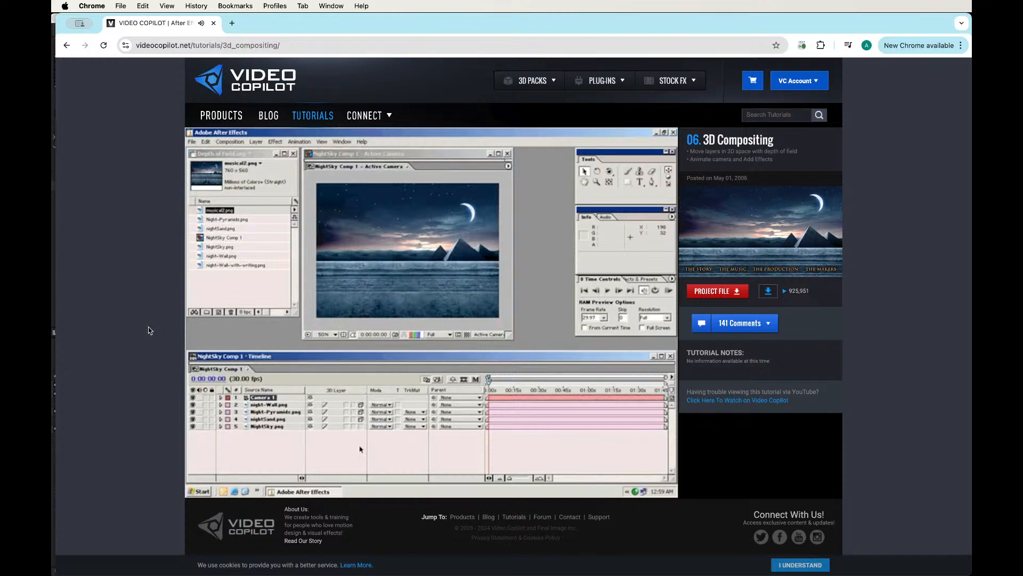
{"action": "mouse_move", "coordinate": [279, 314]}
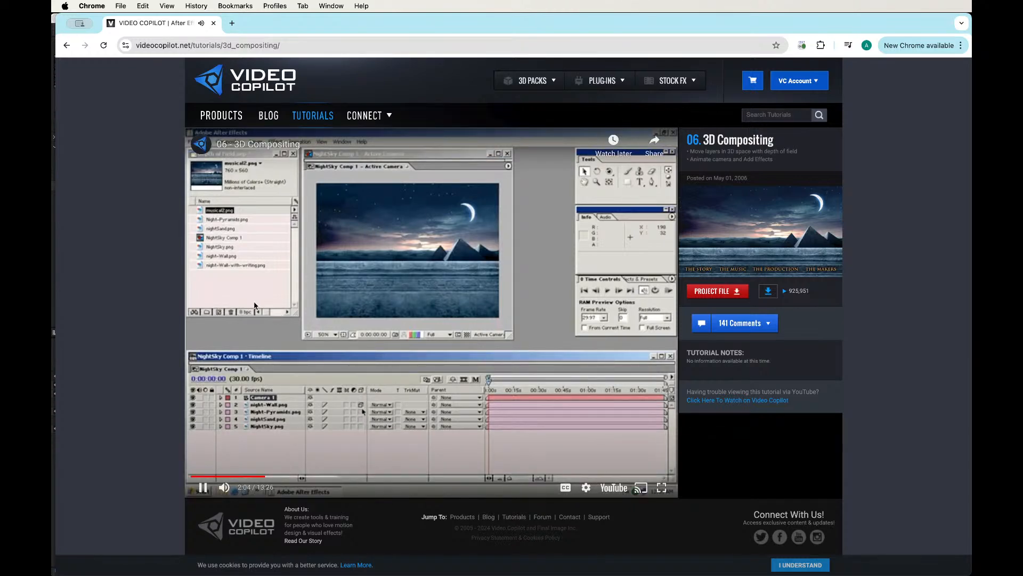
{"action": "left_click", "coordinate": [303, 307]}
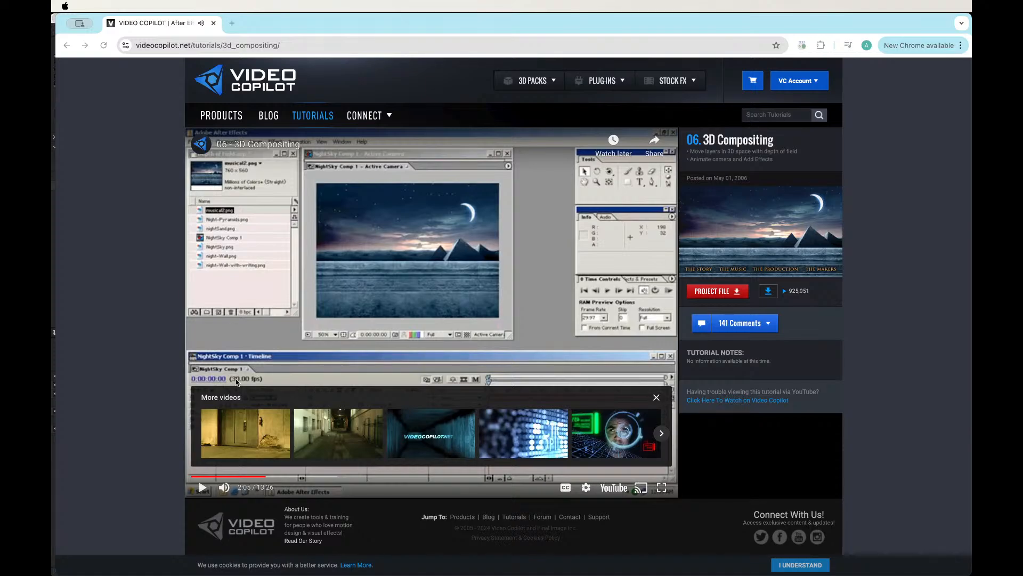
Switch back to After Effects and collapse the open properties of the pyramid, night sand and Night sky layers.
{"action": "key", "text": "super+Tab"}
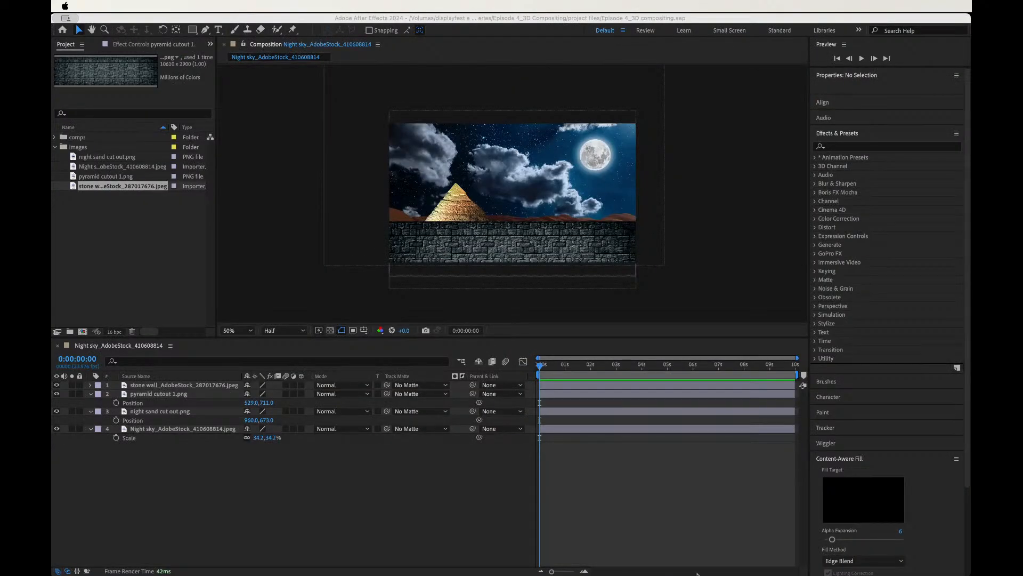
{"action": "left_click", "coordinate": [614, 557]}
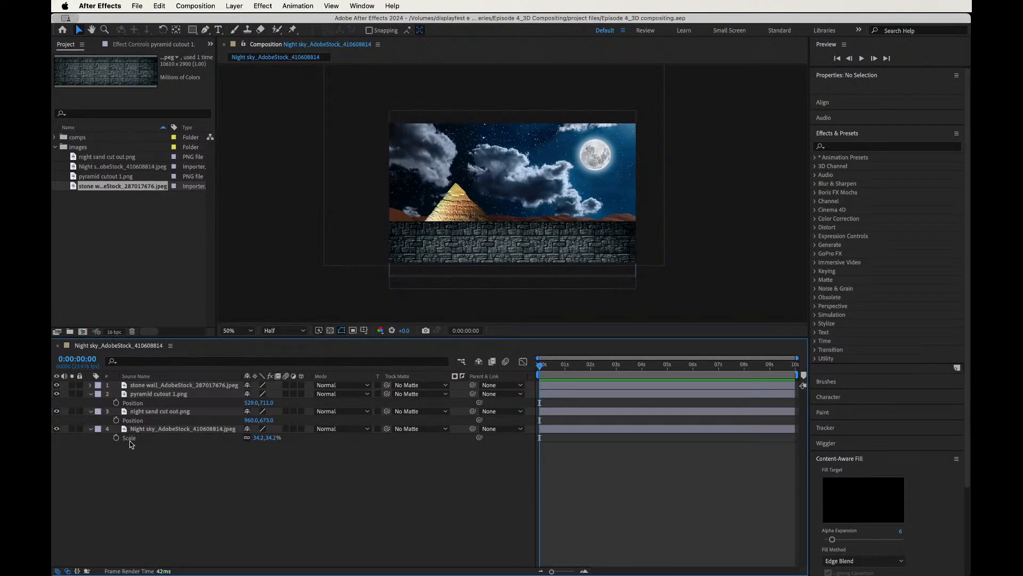
{"action": "left_click", "coordinate": [90, 393]}
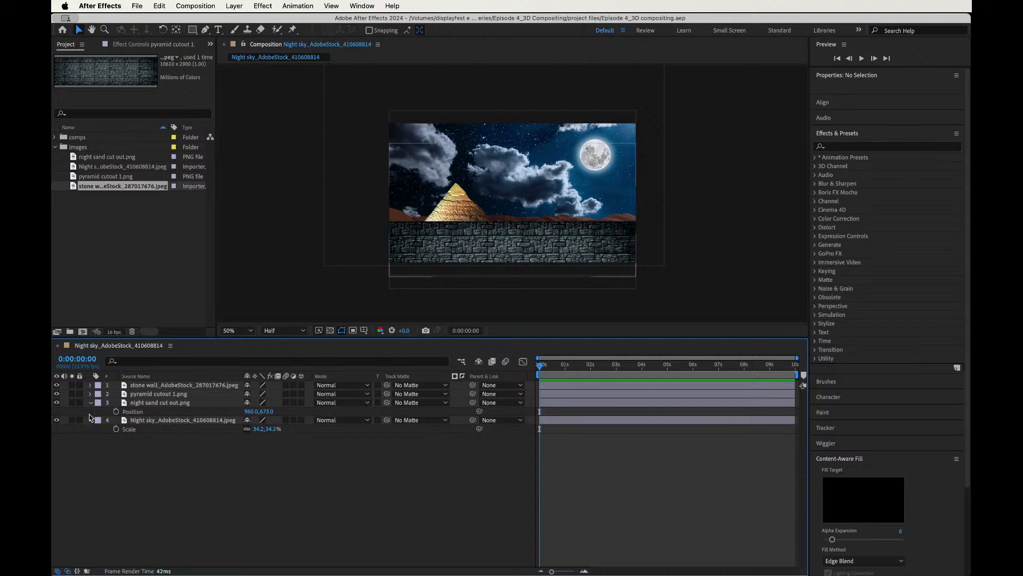
{"action": "left_click", "coordinate": [91, 402]}
{"action": "left_click", "coordinate": [90, 411]}
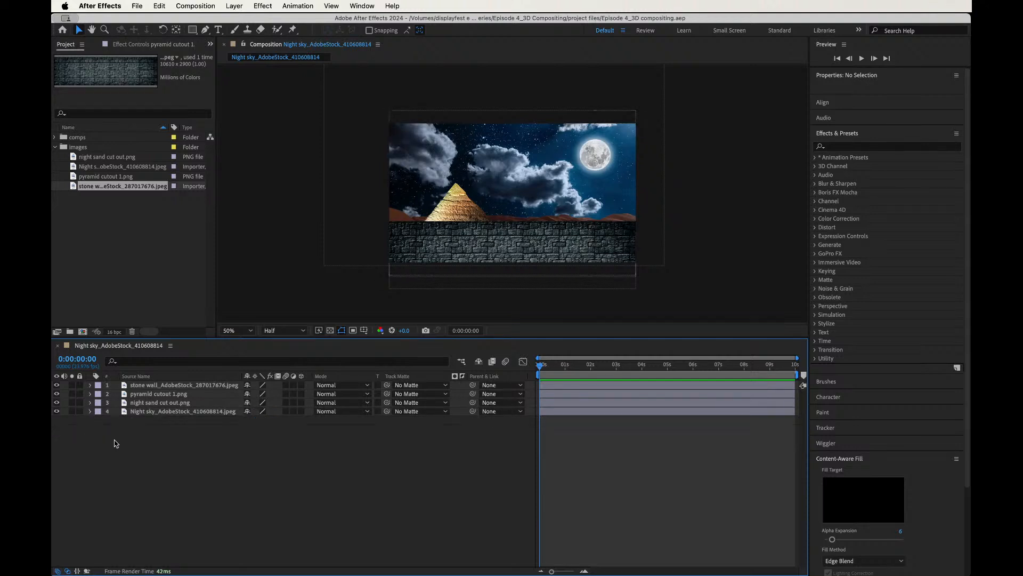
Create a two-node camera layer with the 35mm preset, keeping the name Camera 1.
{"action": "right_click", "coordinate": [192, 473]}
{"action": "mouse_move", "coordinate": [294, 442]}
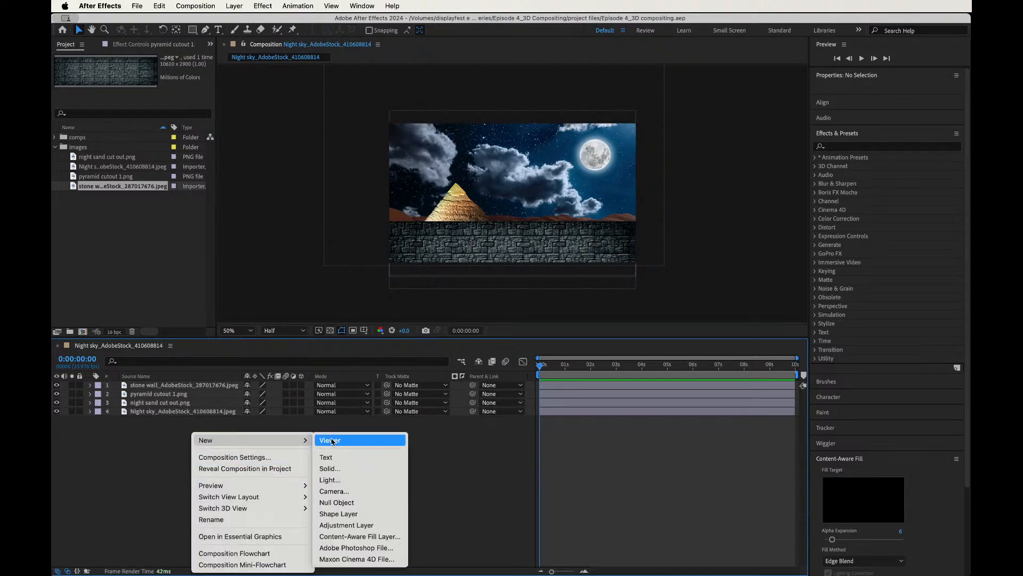
{"action": "left_click", "coordinate": [350, 492]}
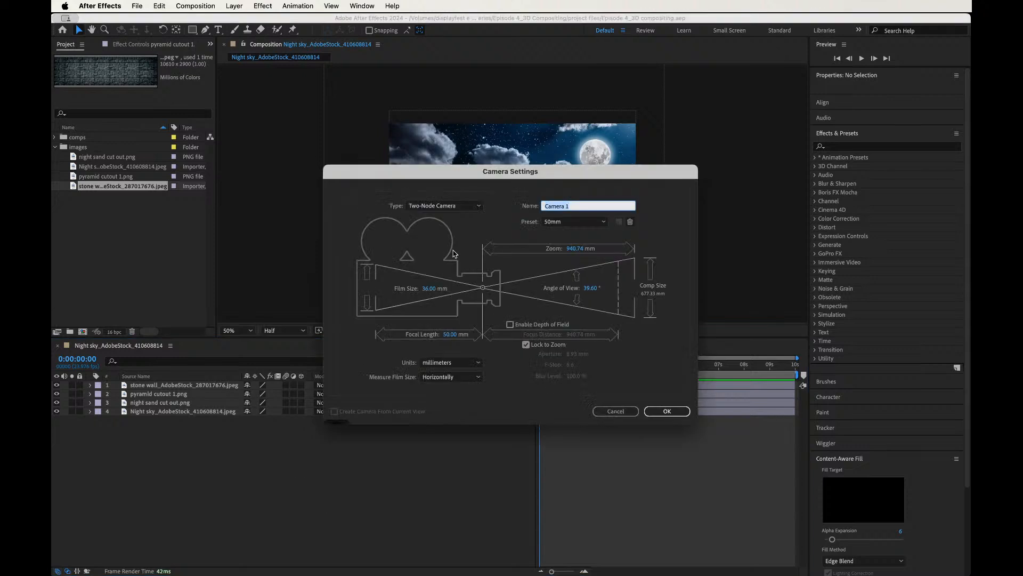
{"action": "left_click", "coordinate": [602, 222]}
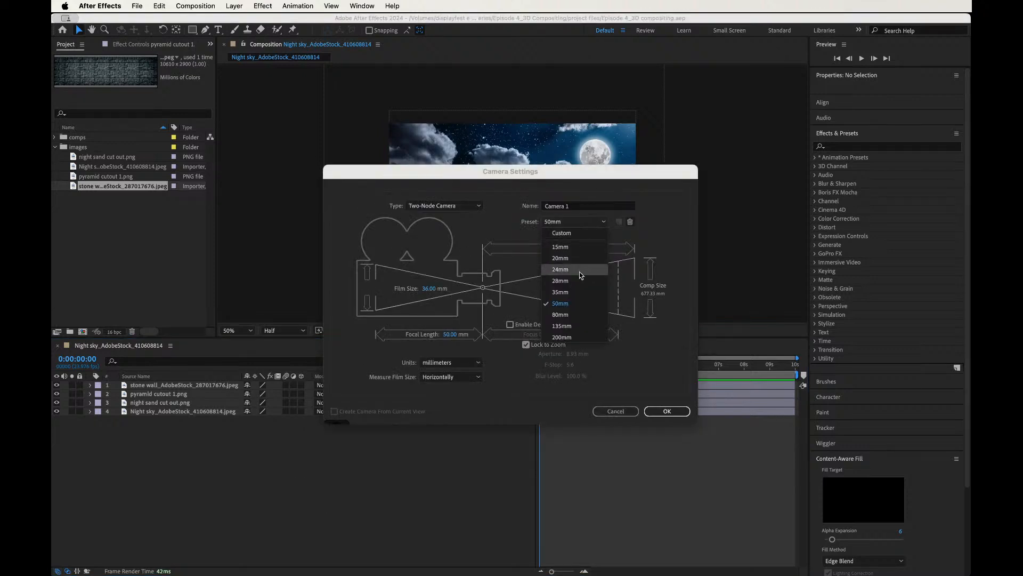
{"action": "left_click", "coordinate": [577, 292]}
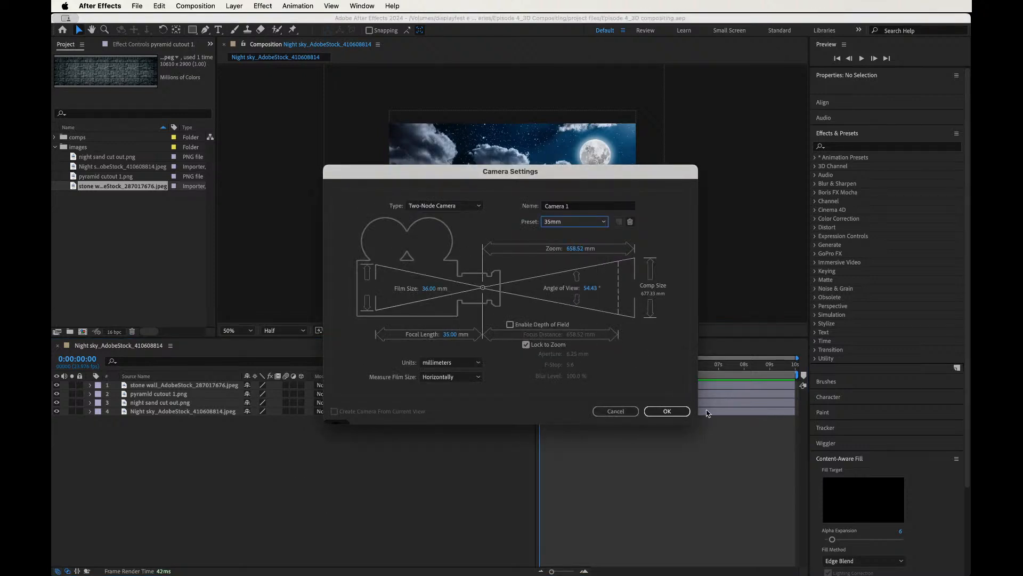
{"action": "left_click", "coordinate": [668, 412]}
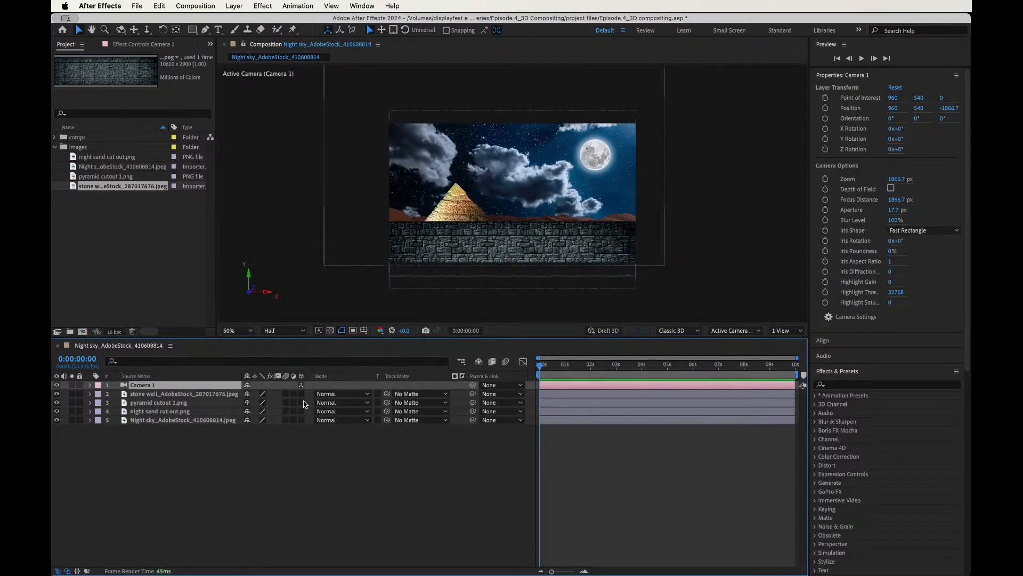
Make the stone wall, pyramid, night sand and Night sky layers 3D.
{"action": "left_click_drag", "start_coordinate": [301, 393], "coordinate": [304, 421]}
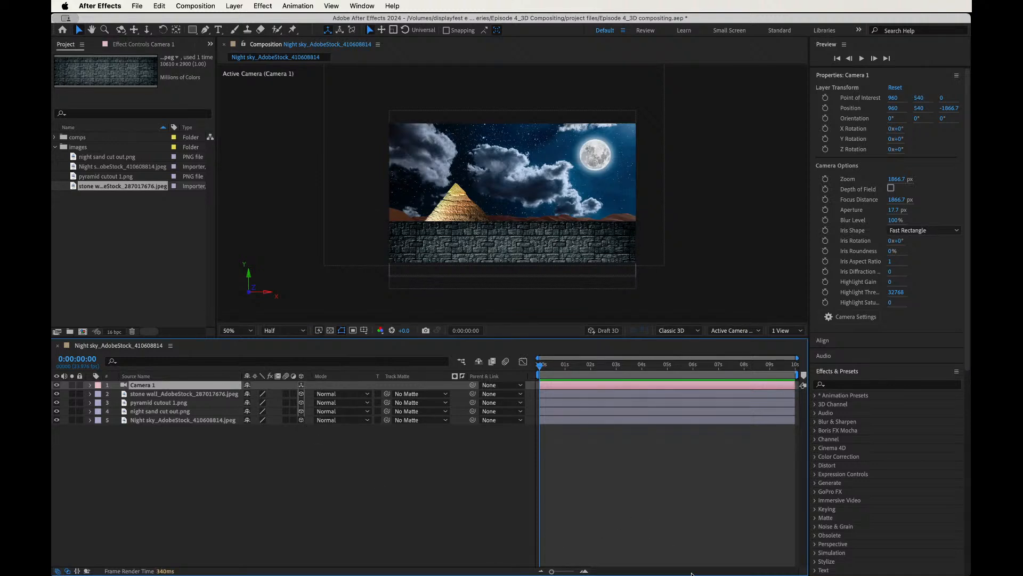
Switch to Chrome and play the 3D Compositing tutorial on from 2:05, pausing it at 5:03.
{"action": "key", "text": "super+Tab"}
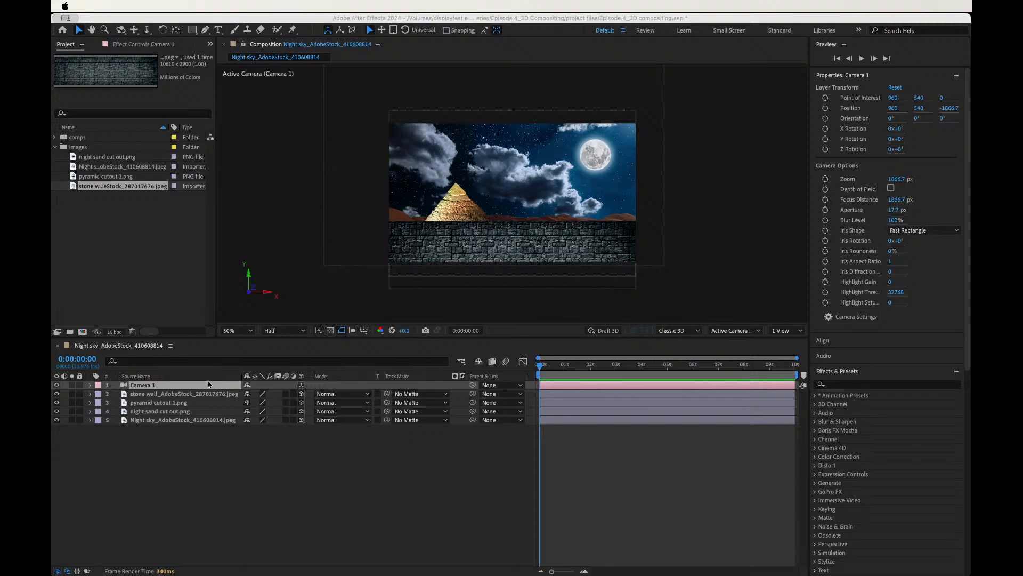
{"action": "key", "text": "super+Tab"}
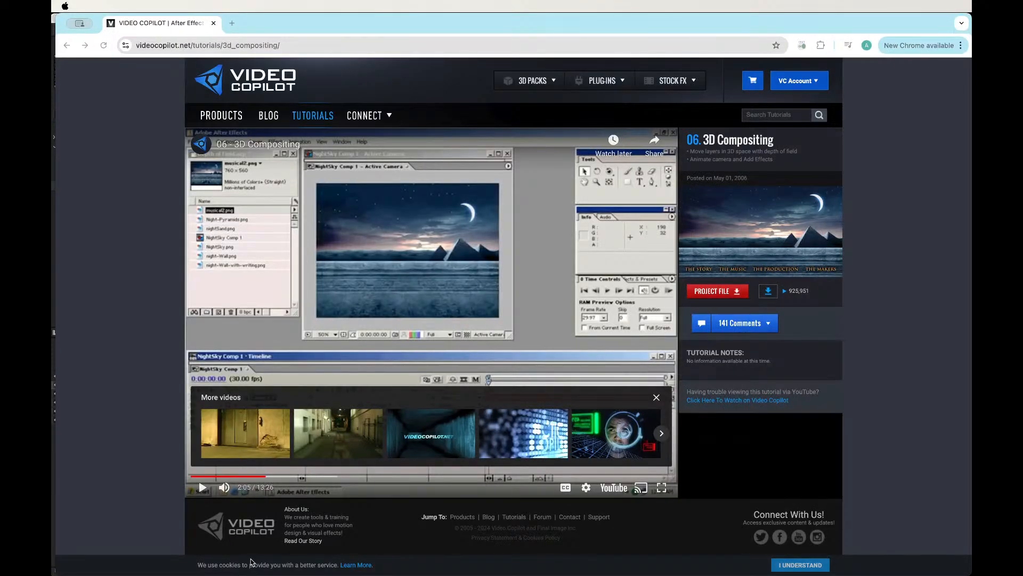
{"action": "left_click", "coordinate": [344, 315]}
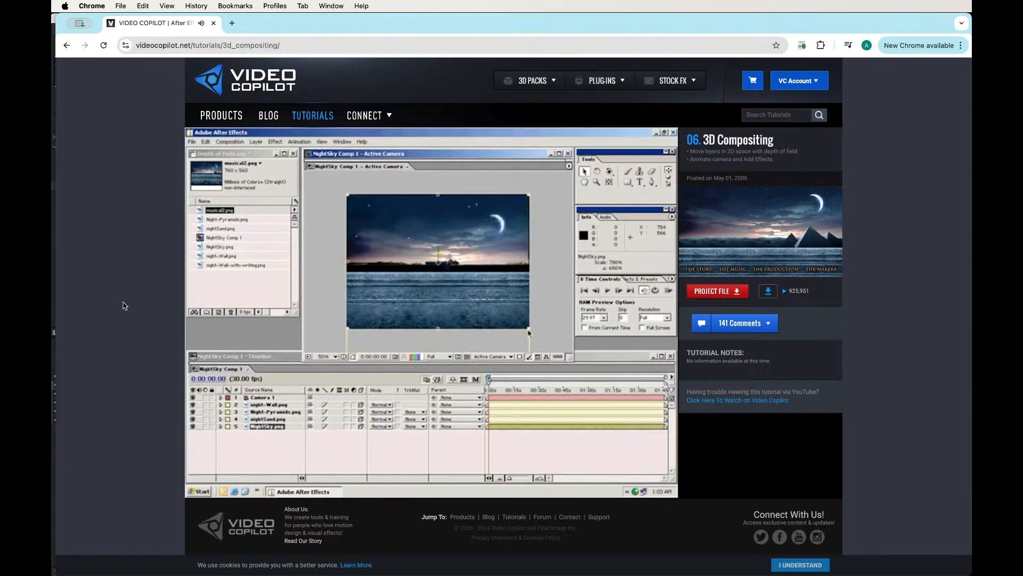
{"action": "left_click", "coordinate": [203, 487]}
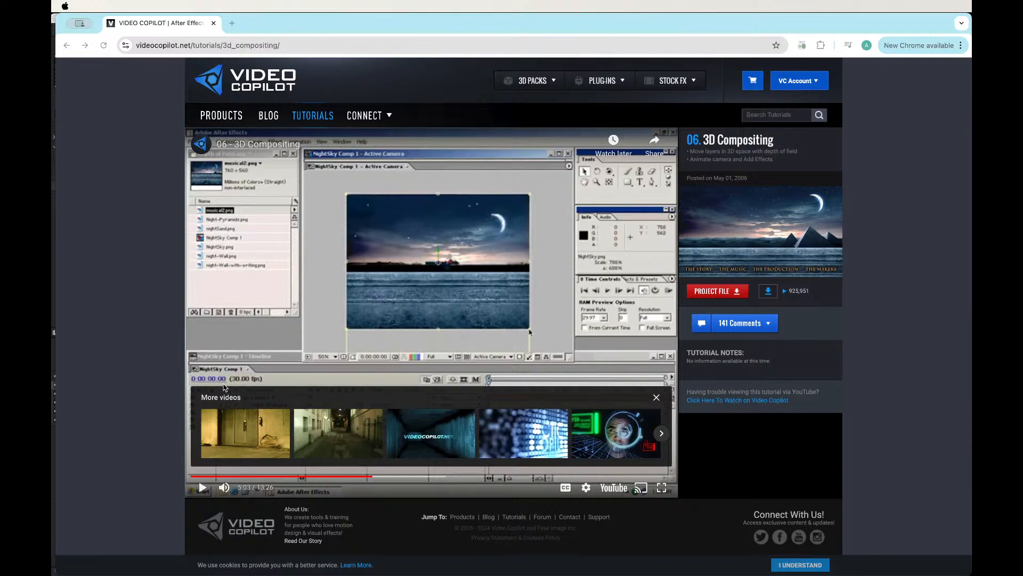
Switch back to After Effects and show the composition in two views, making the Top view the active one.
{"action": "key", "text": "super+Tab"}
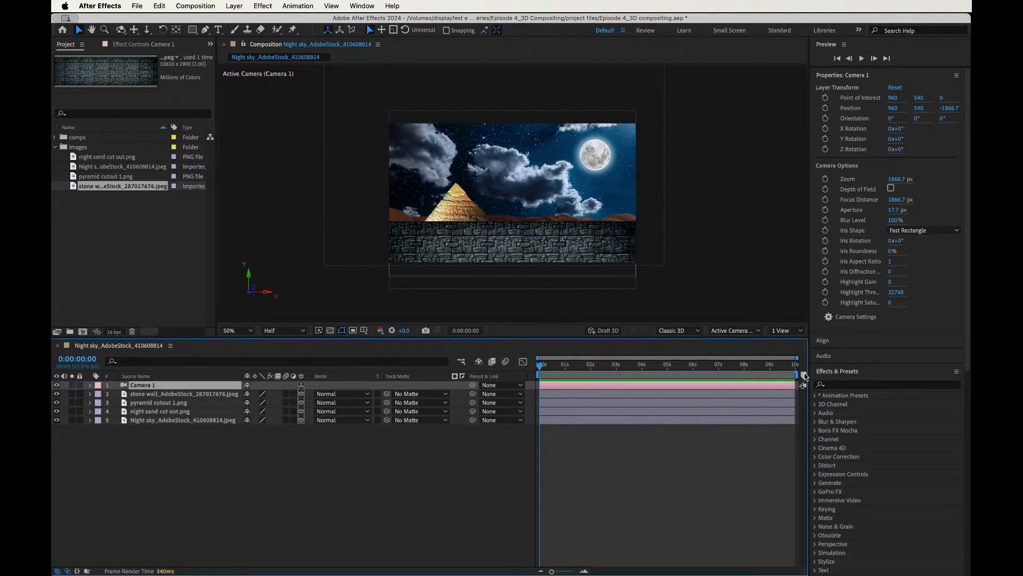
{"action": "left_click", "coordinate": [784, 330]}
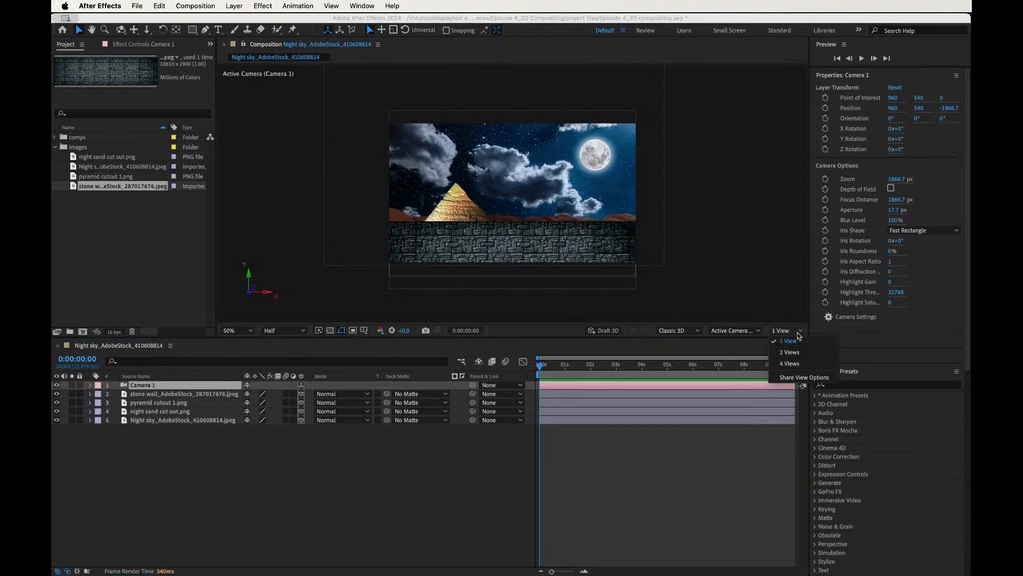
{"action": "left_click", "coordinate": [790, 352]}
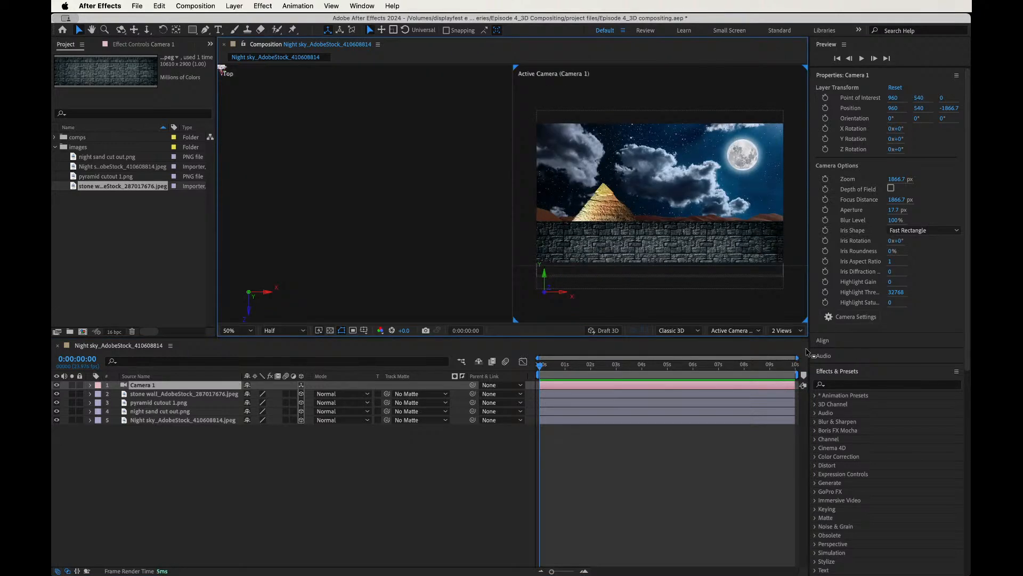
{"action": "left_click", "coordinate": [324, 206]}
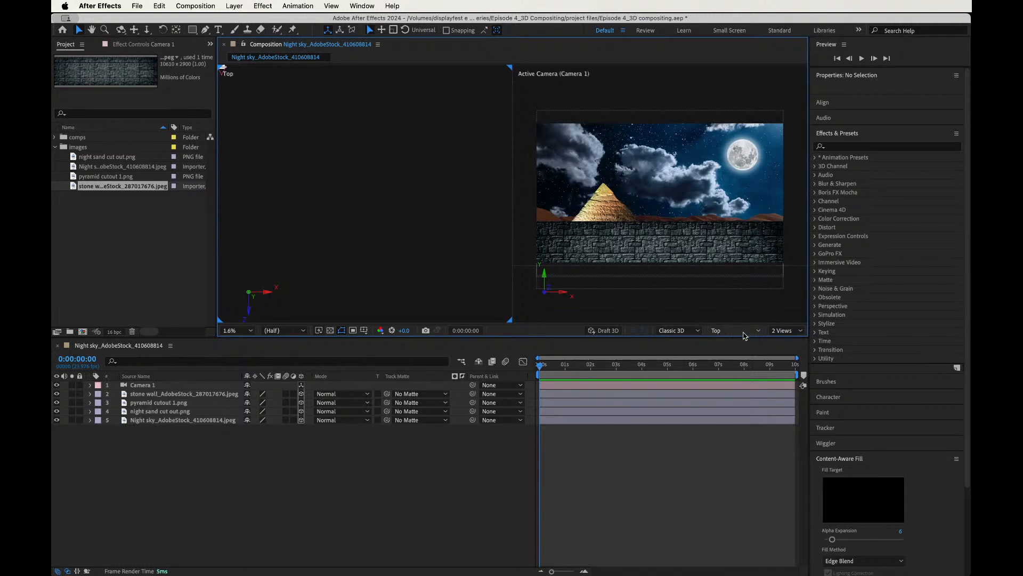
{"action": "left_click", "coordinate": [745, 333]}
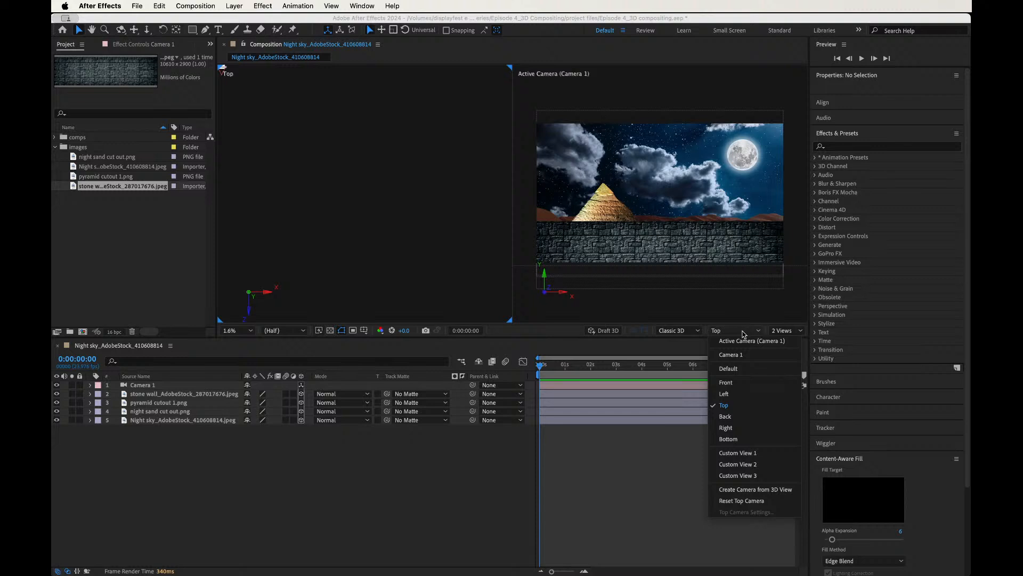
{"action": "left_click", "coordinate": [744, 332]}
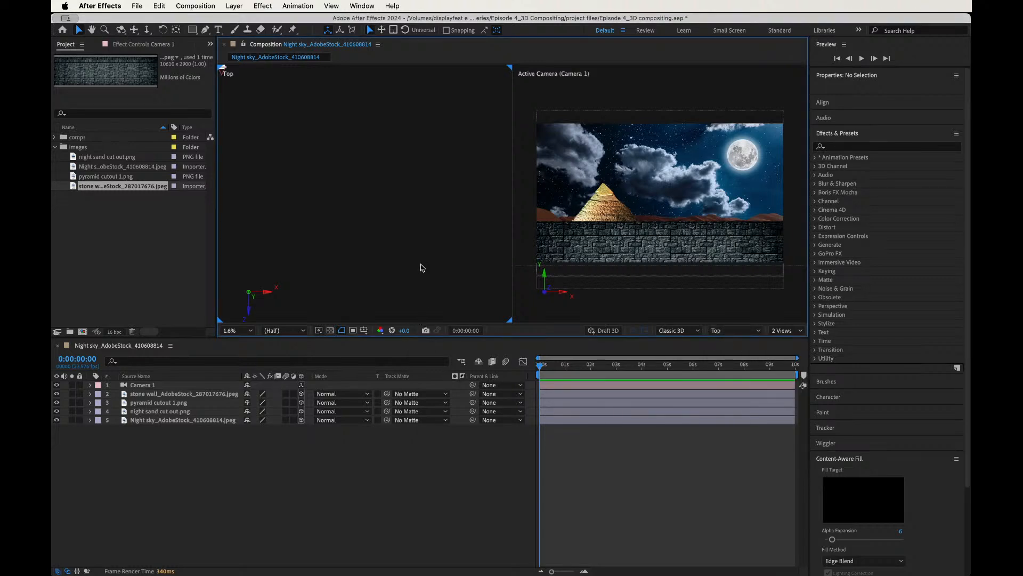
Try to bring the pyramid layer into the middle of the Top view with the Hand tool and zooming.
{"action": "left_click", "coordinate": [183, 395]}
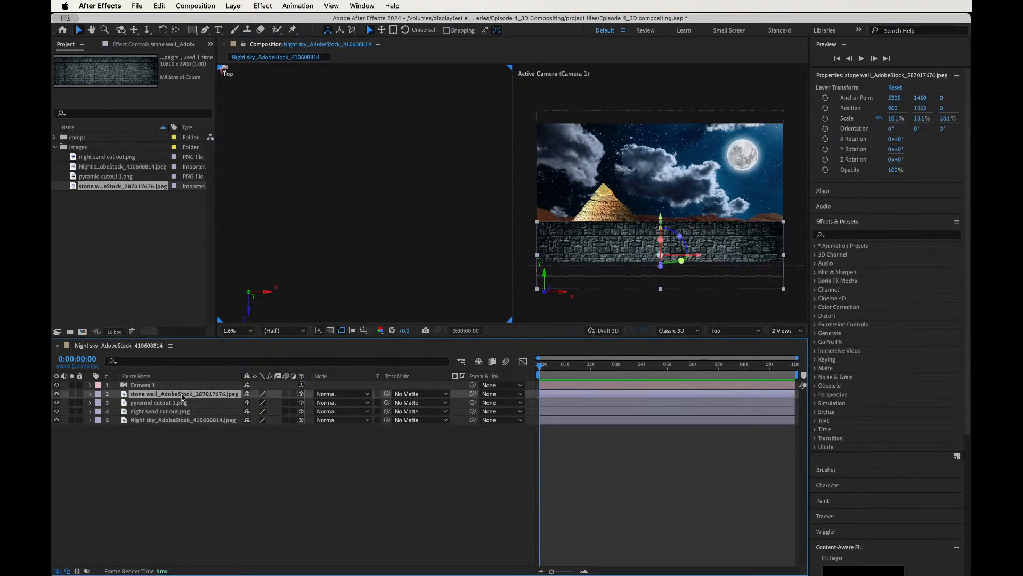
{"action": "left_click", "coordinate": [182, 404]}
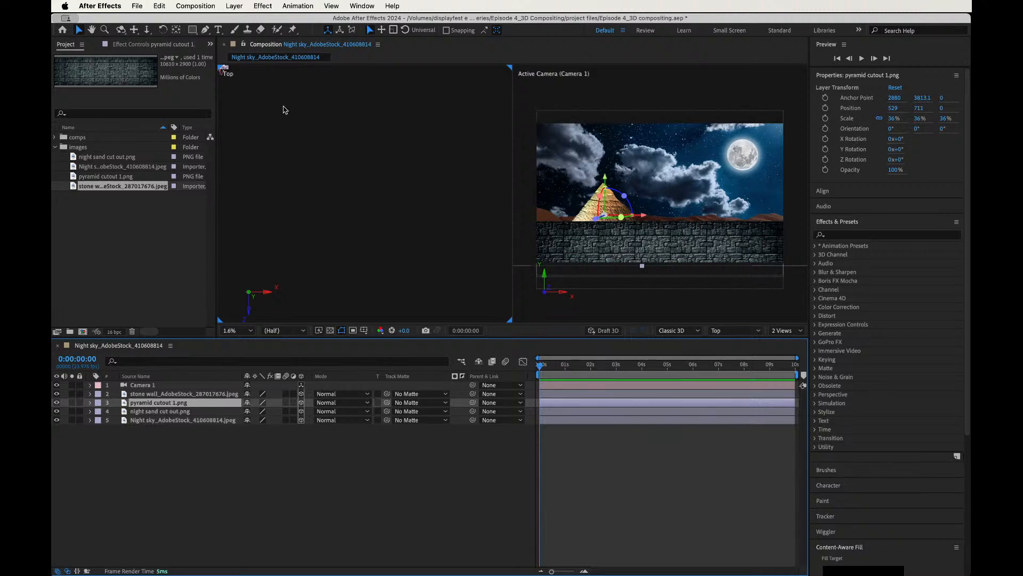
{"action": "key", "text": "h"}
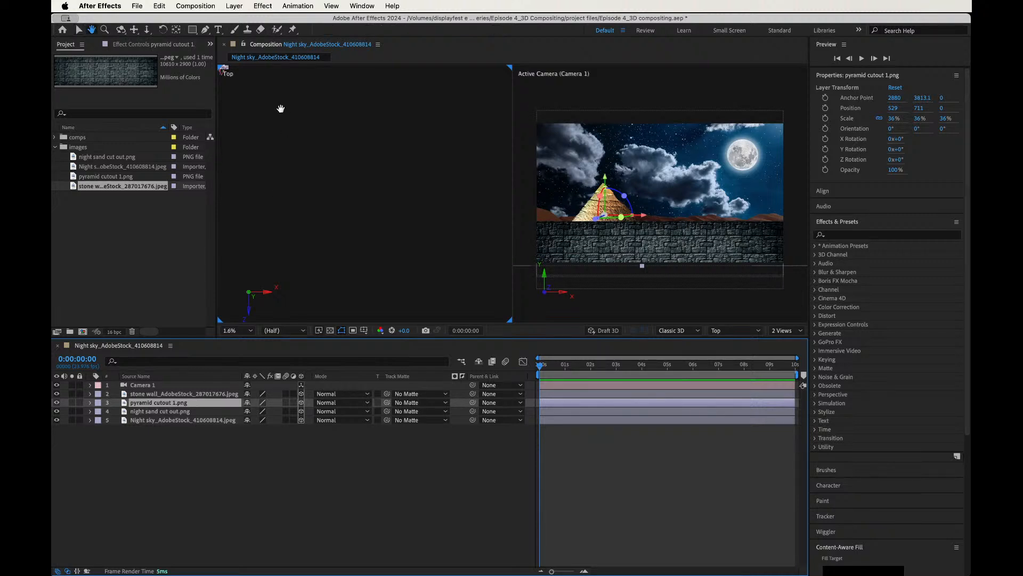
{"action": "left_click", "coordinate": [311, 145]}
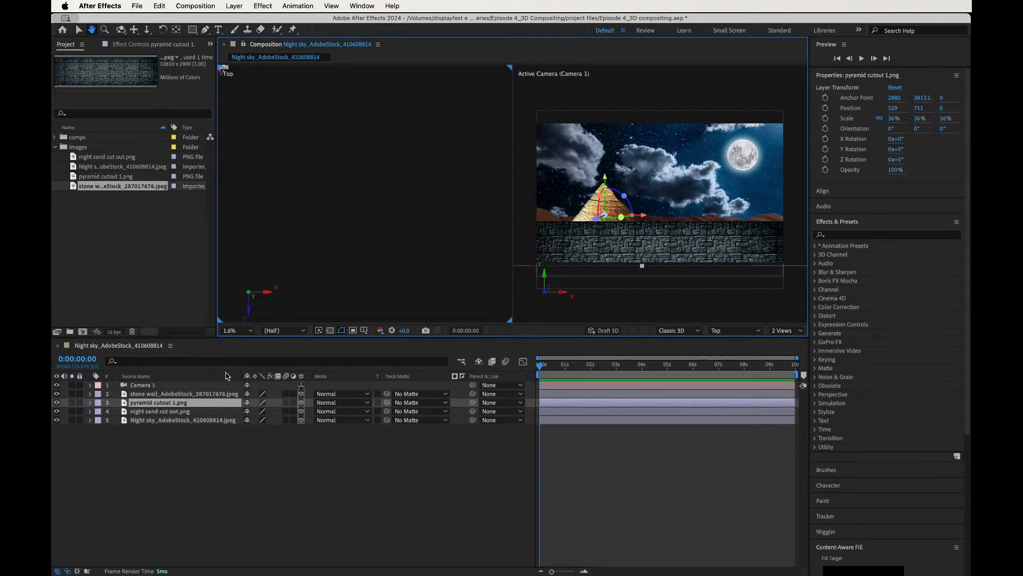
{"action": "key", "text": "v"}
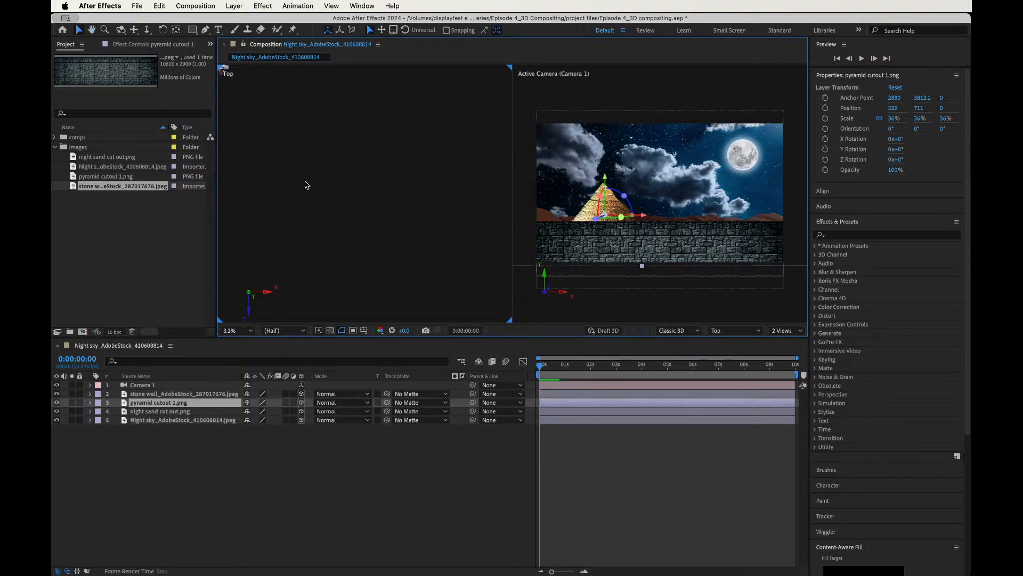
{"action": "scroll", "coordinate": [306, 185], "scroll_direction": "up", "scroll_amount": 2}
{"action": "scroll", "coordinate": [265, 104], "scroll_direction": "up", "scroll_amount": 2}
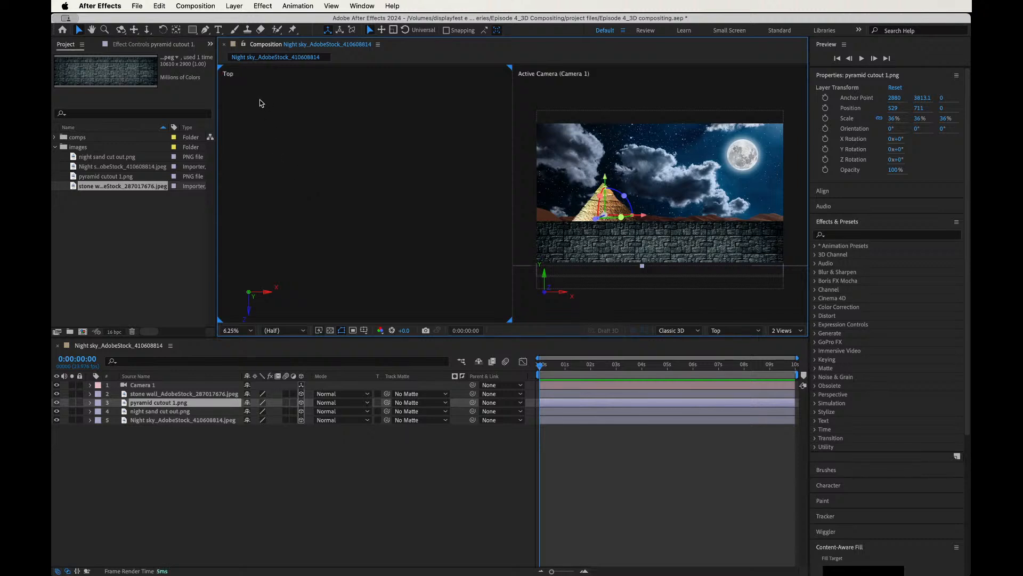
{"action": "key", "text": "h"}
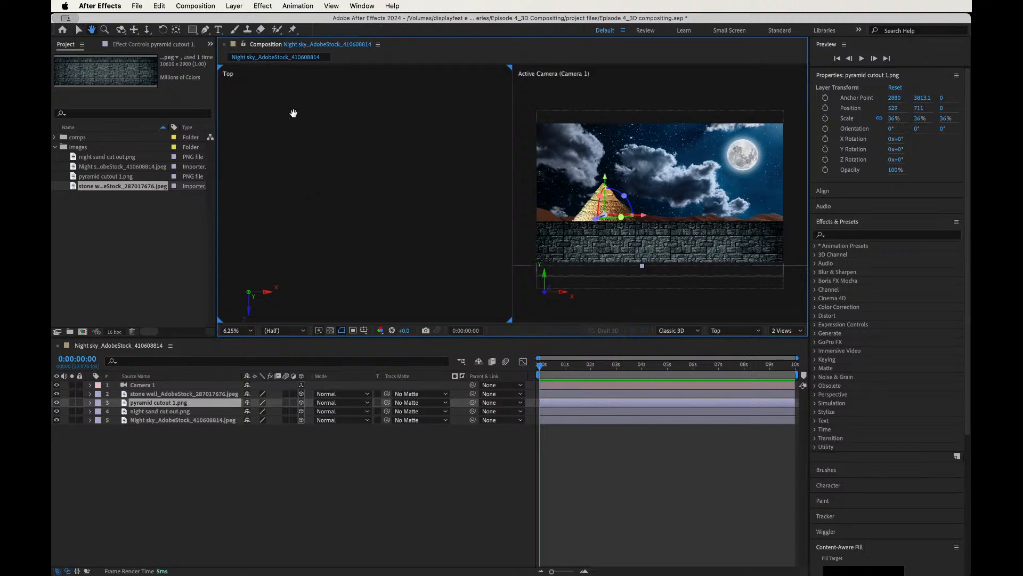
{"action": "key", "text": "v"}
{"action": "scroll", "coordinate": [311, 166], "scroll_direction": "down", "scroll_amount": 2}
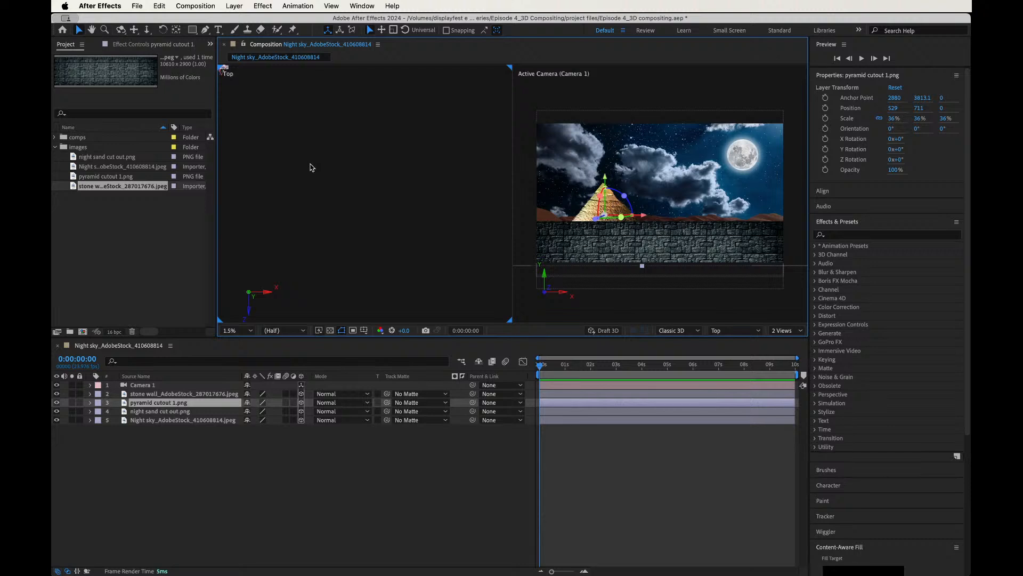
Pan and zoom the Top view with the camera tools until the camera and layers are centred at 50% magnification.
{"action": "left_click", "coordinate": [133, 29]}
{"action": "left_click_drag", "start_coordinate": [293, 130], "coordinate": [397, 227]}
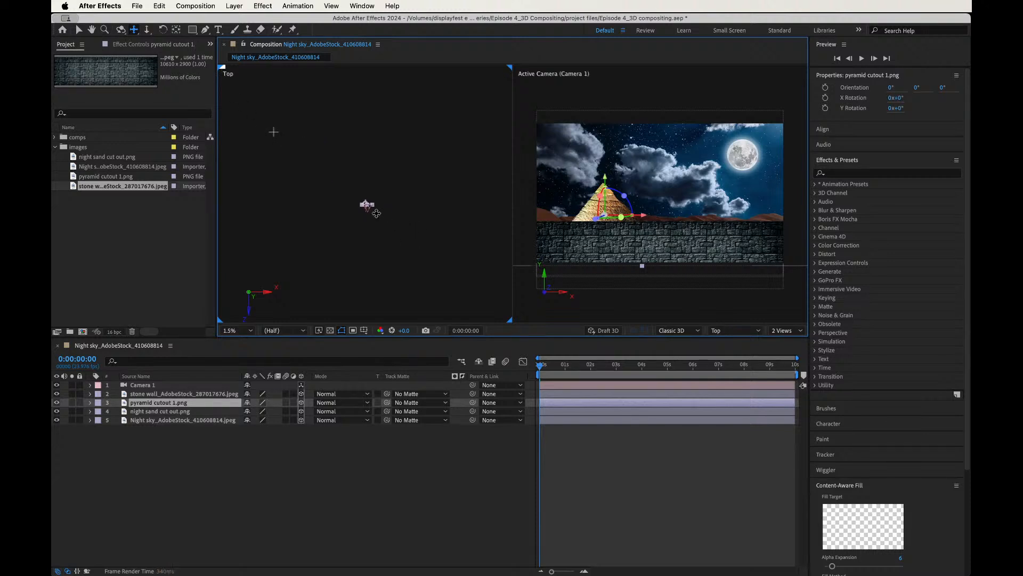
{"action": "left_click", "coordinate": [147, 29]}
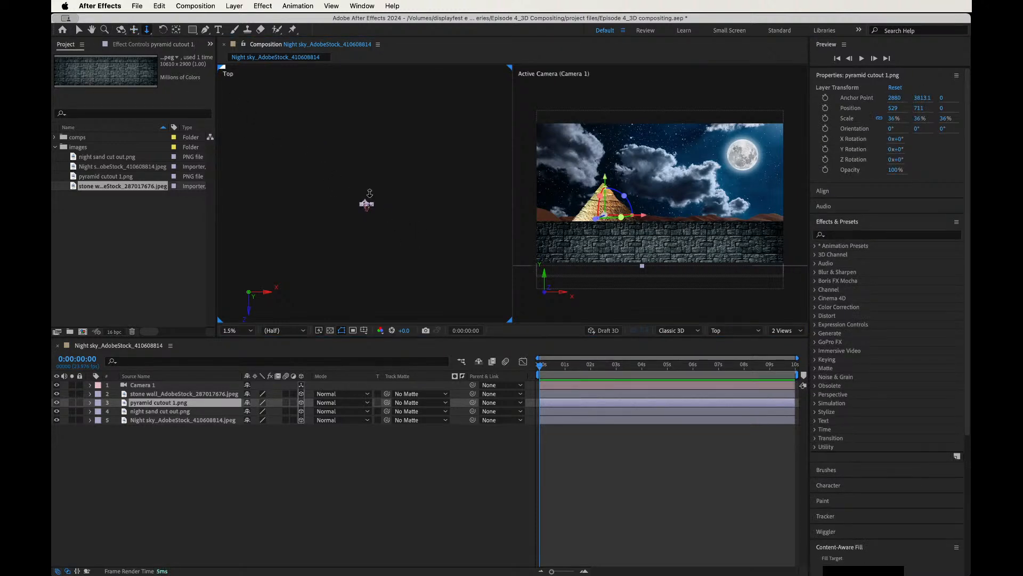
{"action": "left_click_drag", "start_coordinate": [369, 193], "coordinate": [375, 228]}
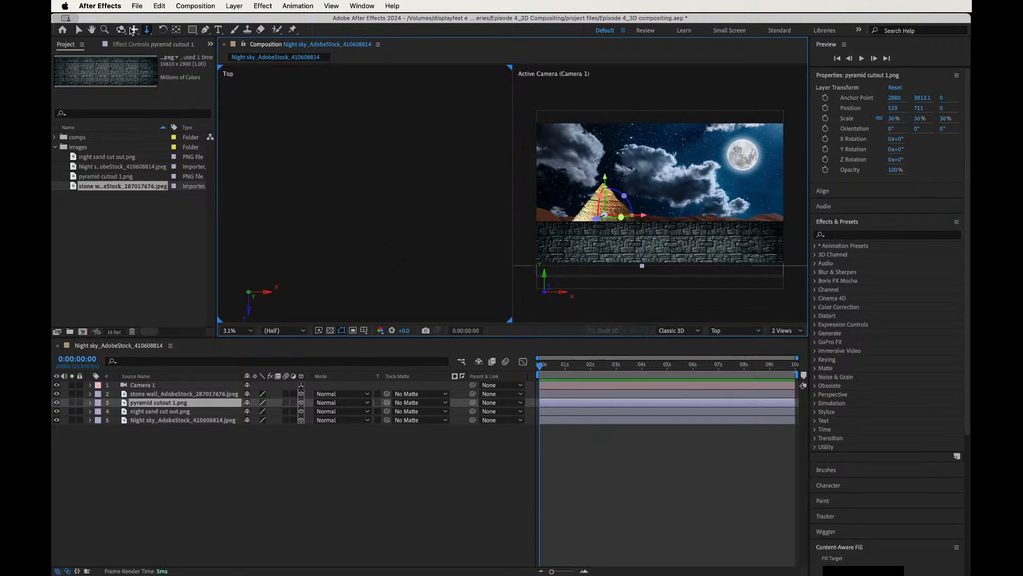
{"action": "left_click", "coordinate": [134, 29]}
{"action": "left_click_drag", "start_coordinate": [318, 179], "coordinate": [409, 283]}
{"action": "scroll", "coordinate": [380, 218], "scroll_direction": "up", "scroll_amount": 2}
{"action": "scroll", "coordinate": [394, 213], "scroll_direction": "up", "scroll_amount": 1}
{"action": "scroll", "coordinate": [399, 218], "scroll_direction": "up", "scroll_amount": 2}
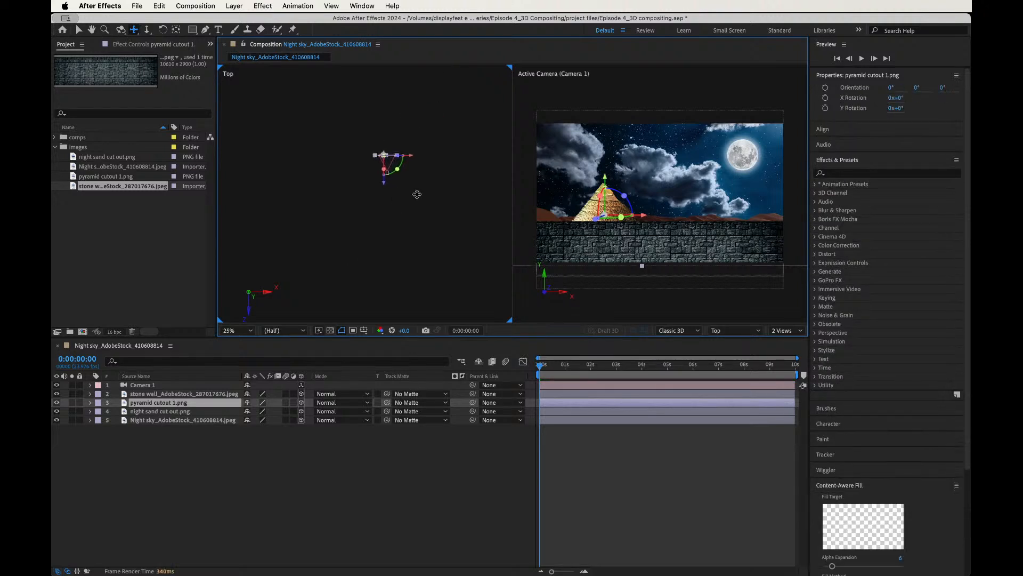
{"action": "scroll", "coordinate": [373, 240], "scroll_direction": "down", "scroll_amount": 2}
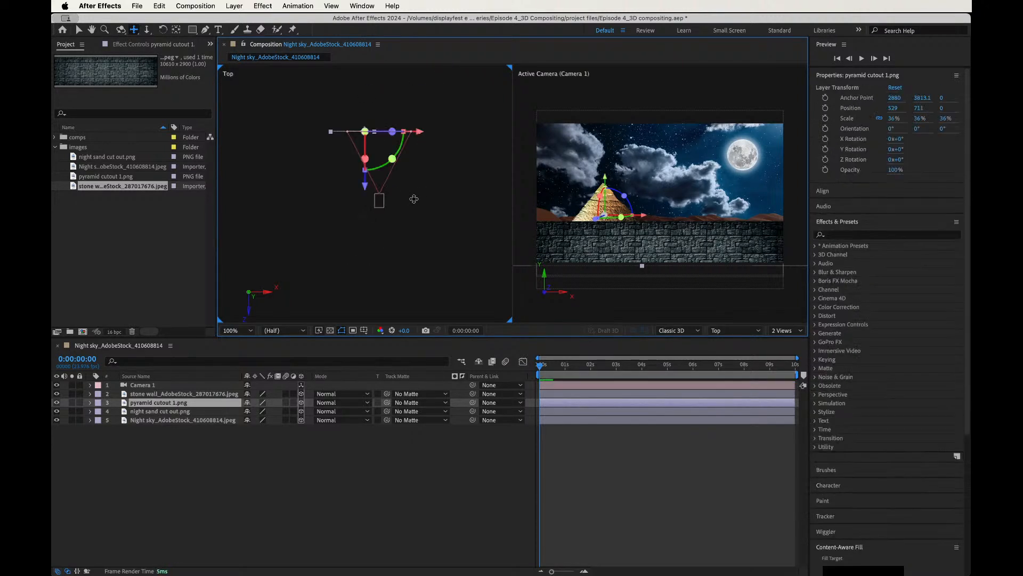
{"action": "scroll", "coordinate": [417, 203], "scroll_direction": "down", "scroll_amount": 1}
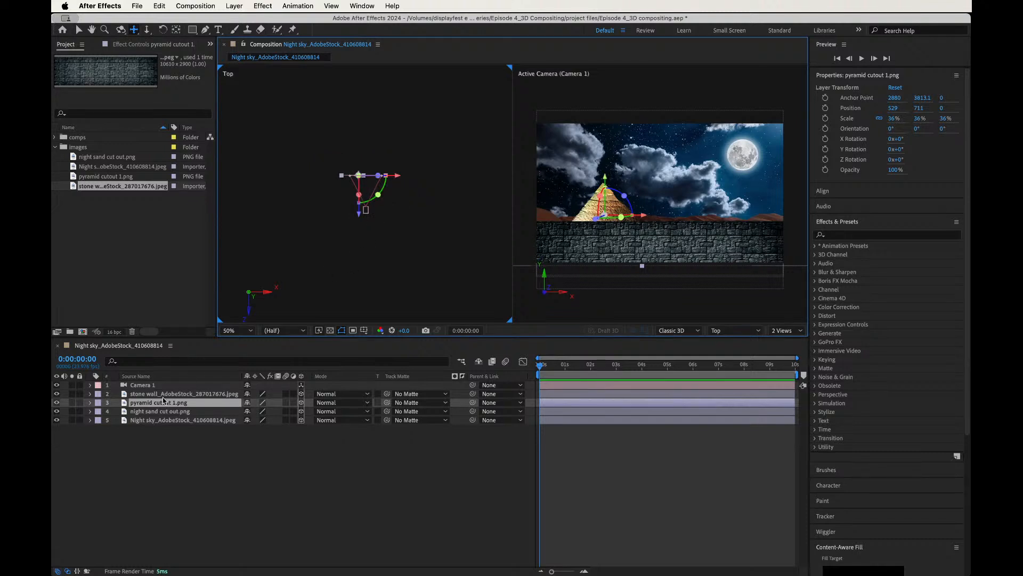
Push the night sand and Night sky layers back together, away from the camera, to a Z position of 12043.2.
{"action": "left_click", "coordinate": [174, 386]}
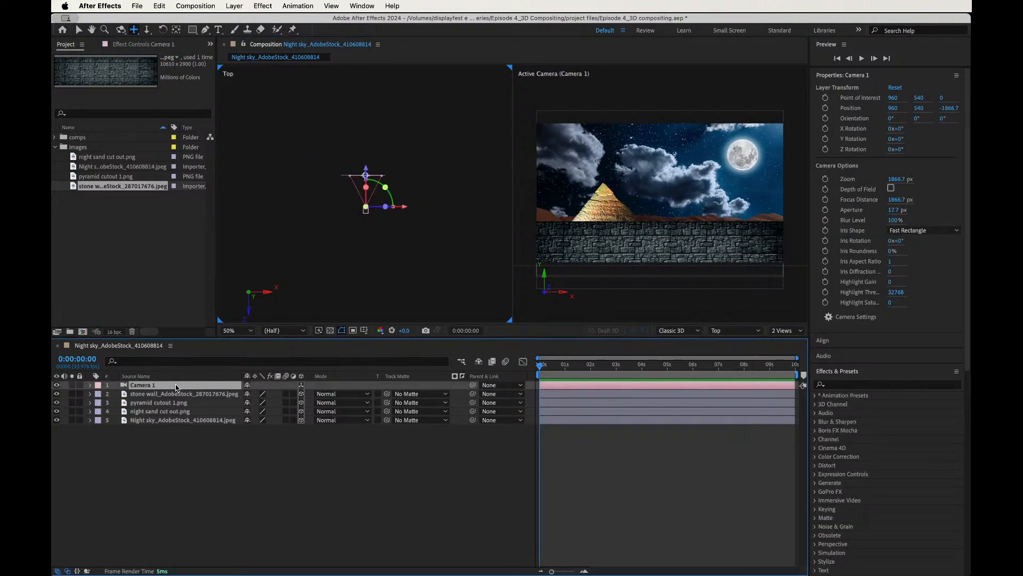
{"action": "left_click", "coordinate": [177, 420]}
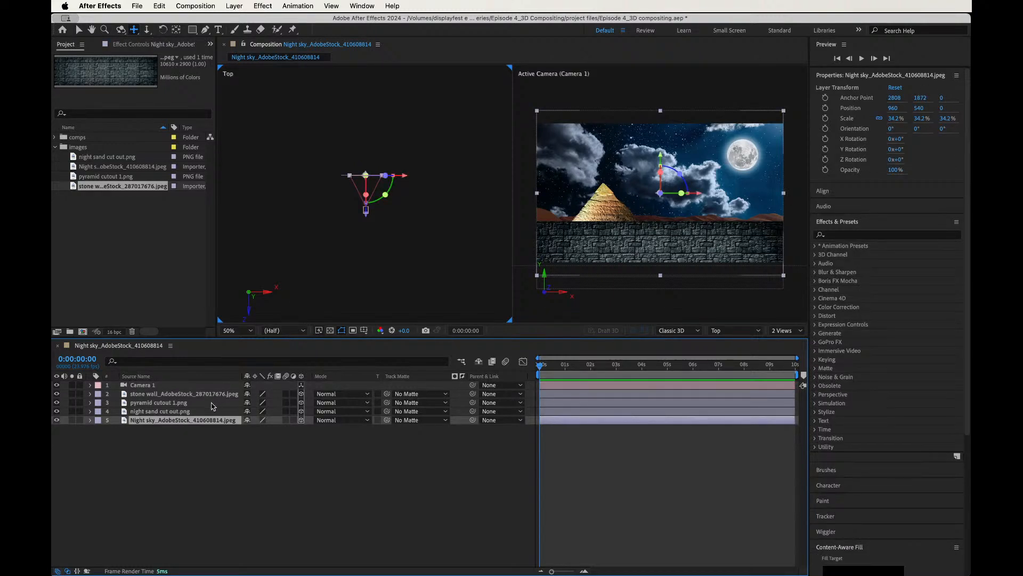
{"action": "left_click", "coordinate": [197, 412], "text": "shift"}
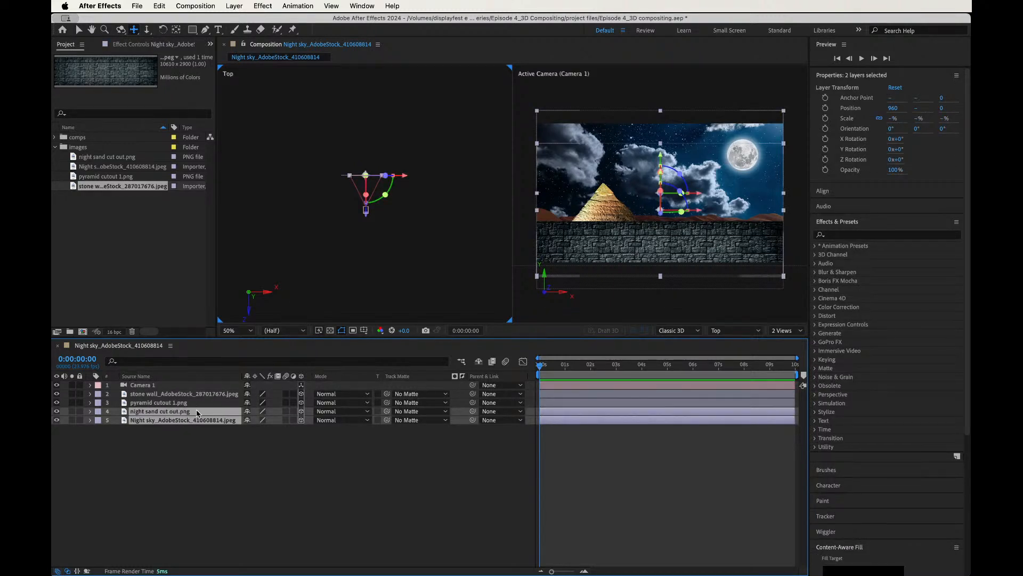
{"action": "key", "text": "shift+Up"}
{"action": "key", "text": "shift+Up"}
{"action": "key", "text": "shift+Up"}
{"action": "key", "text": "shift+Up"}
{"action": "key", "text": "shift+Up"}
{"action": "key", "text": "shift+Up"}
{"action": "key", "text": "shift+Up"}
{"action": "key", "text": "shift+Up"}
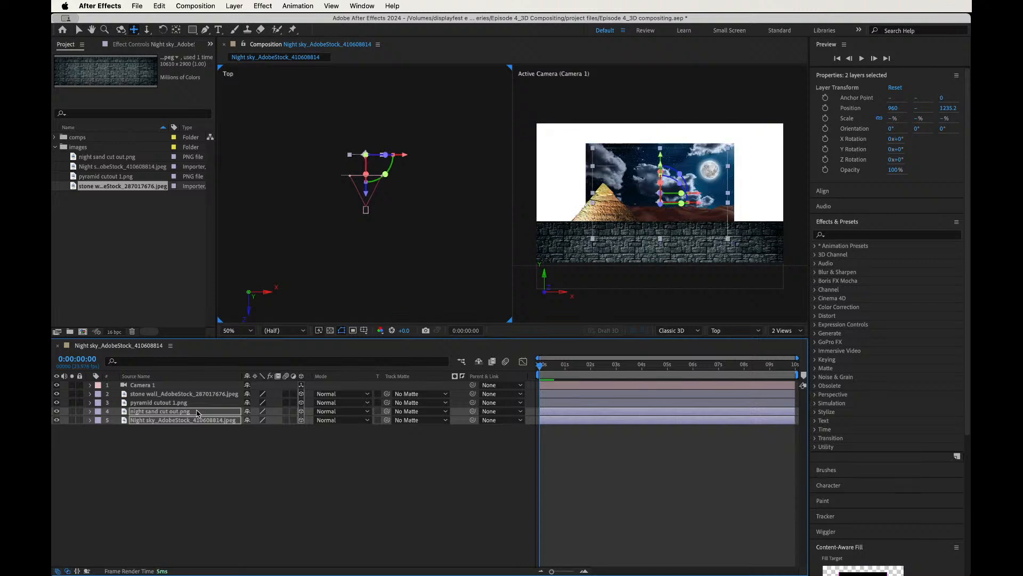
{"action": "key", "text": "shift+Up"}
{"action": "key", "text": "shift+Up"}
{"action": "key", "text": "shift+Up"}
{"action": "key", "text": "shift+Up"}
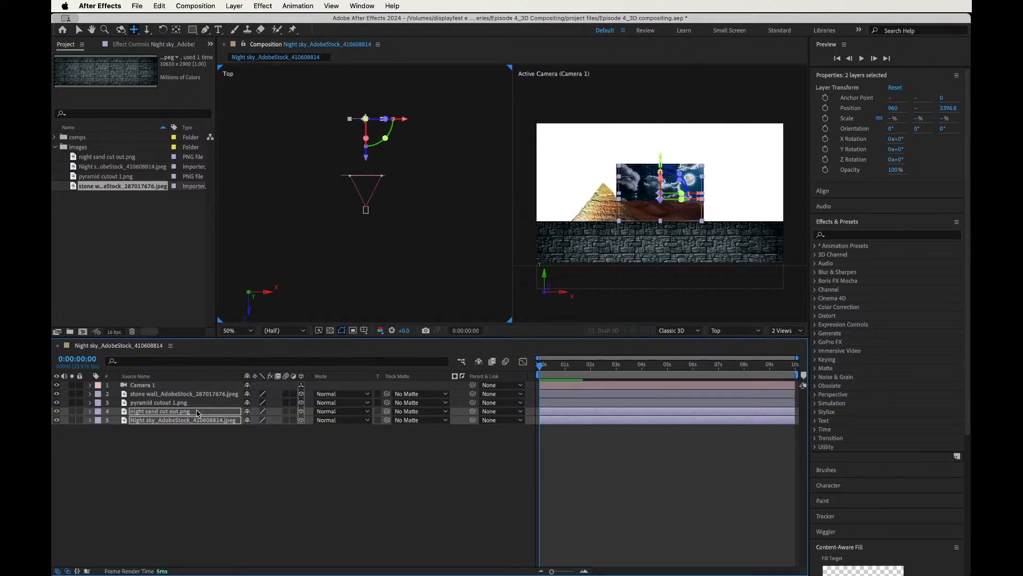
{"action": "key", "text": "shift+Up"}
{"action": "key", "text": "shift+Up"}
{"action": "key", "text": "shift+Up"}
{"action": "key", "text": "shift+Up"}
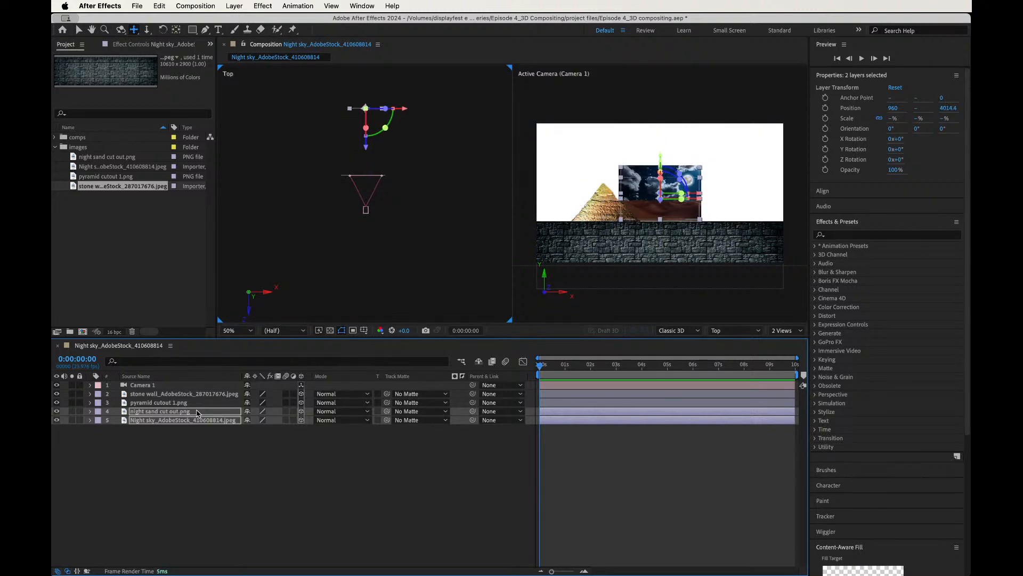
{"action": "key", "text": "shift+Up"}
{"action": "key", "text": "shift+Up"}
{"action": "key", "text": "shift+Up"}
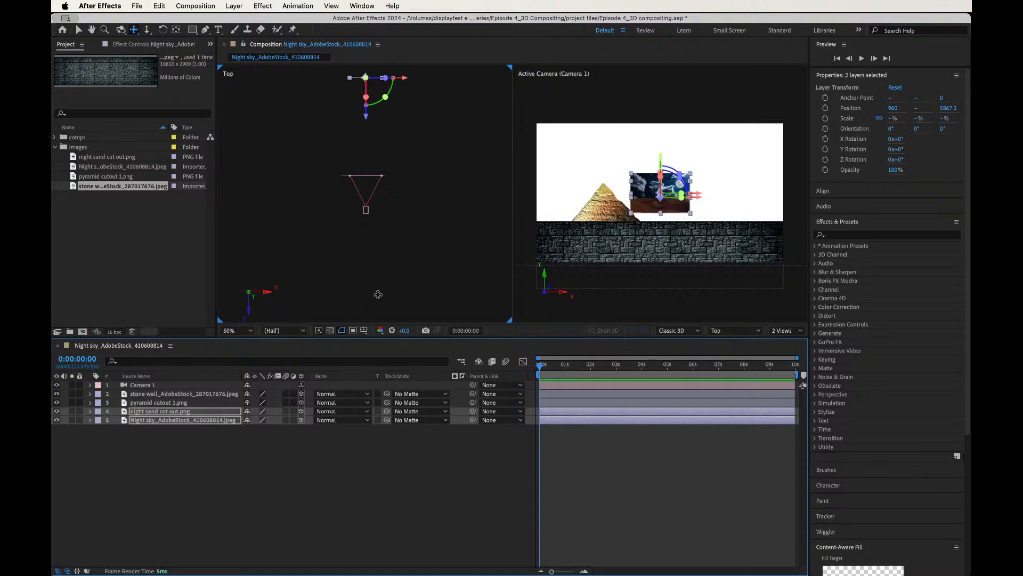
{"action": "key", "text": "comma"}
{"action": "key", "text": "shift+Up"}
{"action": "key", "text": "shift+Up"}
{"action": "key", "text": "shift+Up"}
{"action": "key", "text": "shift+Up"}
{"action": "key", "text": "shift+Up"}
{"action": "key", "text": "shift+Up"}
{"action": "key", "text": "shift+Up"}
{"action": "key", "text": "shift+Up"}
{"action": "key", "text": "shift+Up"}
{"action": "key", "text": "shift+Up"}
{"action": "key", "text": "shift+Up"}
{"action": "key", "text": "shift+Up"}
{"action": "key", "text": "shift+Up"}
{"action": "key", "text": "shift+Up"}
{"action": "key", "text": "shift+Up"}
{"action": "key", "text": "shift+Up"}
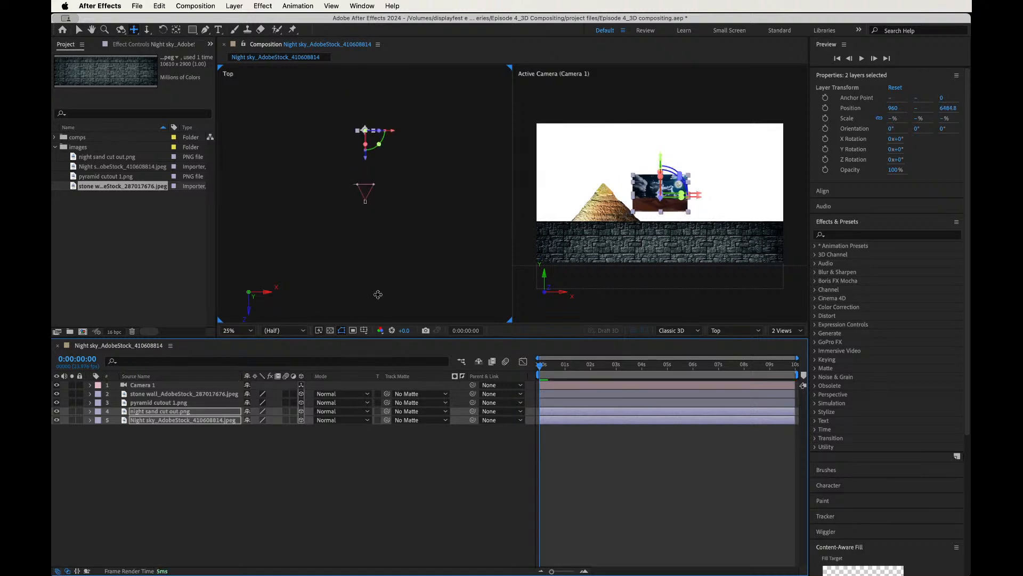
{"action": "key", "text": "shift+Up"}
{"action": "key", "text": "shift+Up"}
{"action": "key", "text": "shift+Up"}
{"action": "key", "text": "shift+Up"}
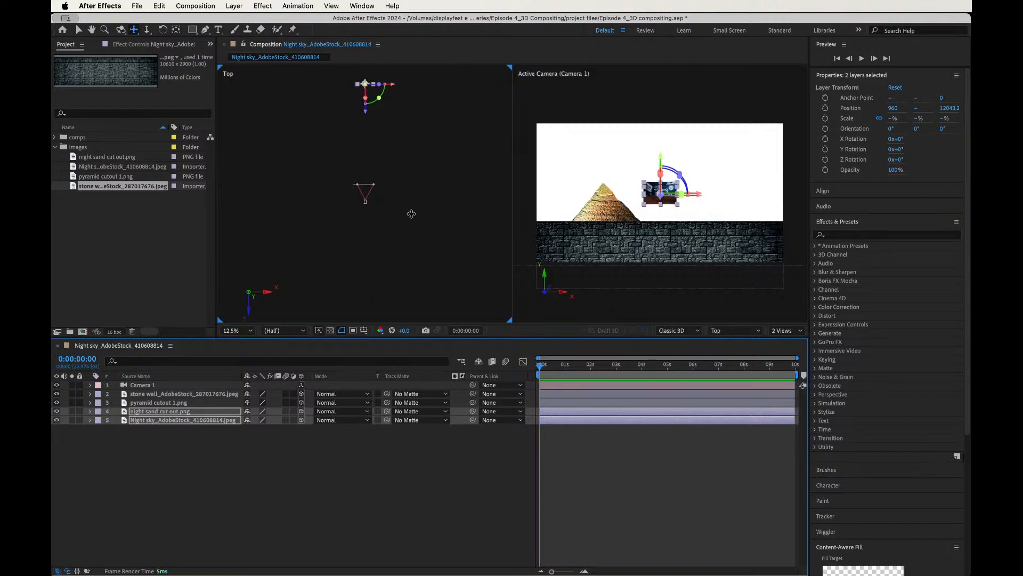
{"action": "key", "text": "comma"}
{"action": "key", "text": "period"}
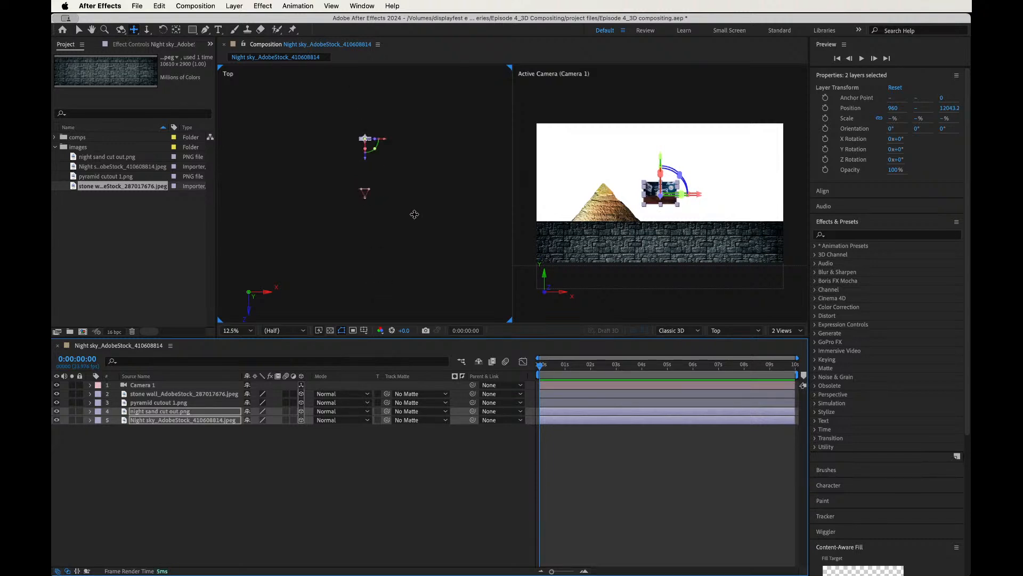
Push the night sand and Night sky layers together farther from the camera, to a Z position of 16984.
{"action": "key", "text": "shift+Up"}
{"action": "key", "text": "shift+Up"}
{"action": "key", "text": "shift+Up"}
{"action": "key", "text": "shift+Up"}
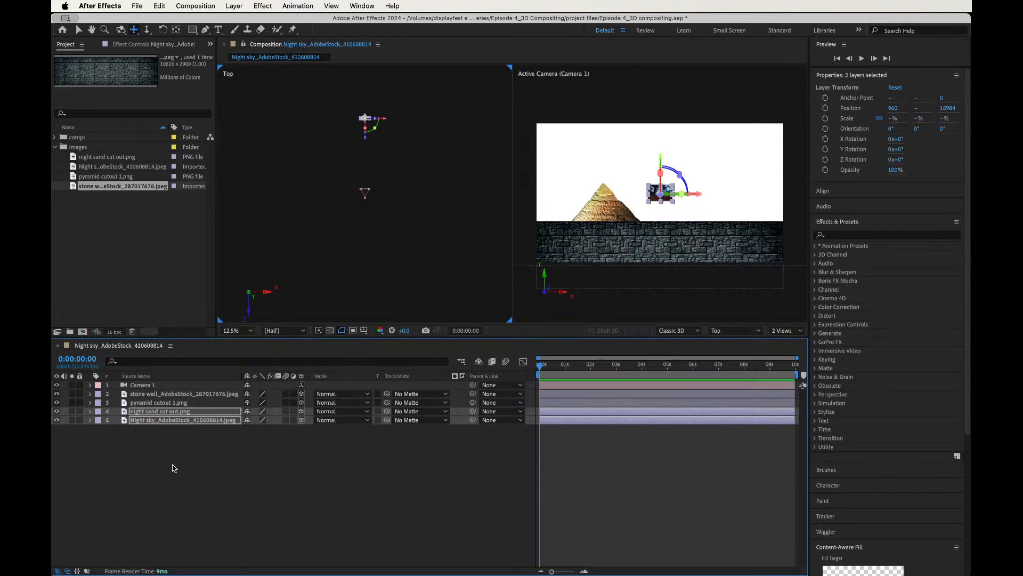
{"action": "left_click", "coordinate": [186, 437]}
Move only the Night sky layer farther back behind the sand, to a Z position of 23160.
{"action": "left_click", "coordinate": [194, 424]}
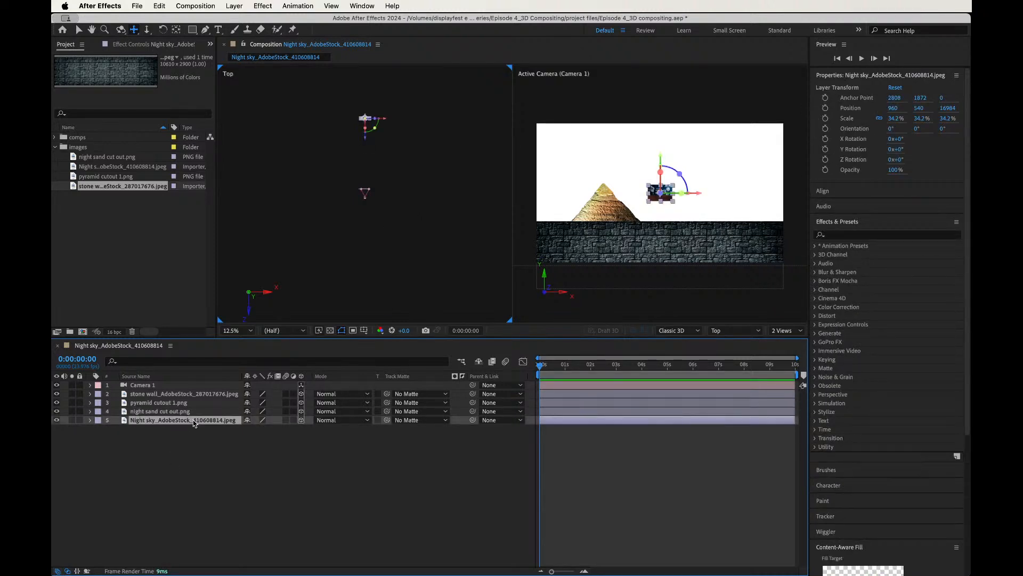
{"action": "key", "text": "shift+Up"}
{"action": "key", "text": "shift+Up"}
{"action": "key", "text": "shift+Up"}
{"action": "key", "text": "shift+Up"}
{"action": "key", "text": "shift+Up"}
{"action": "key", "text": "shift+Up"}
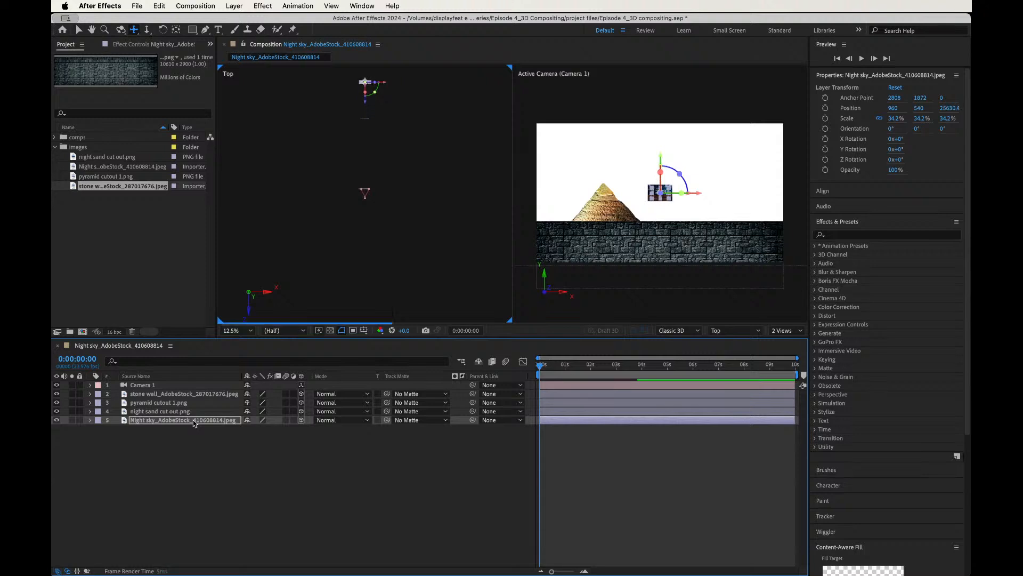
{"action": "key", "text": "shift+Down"}
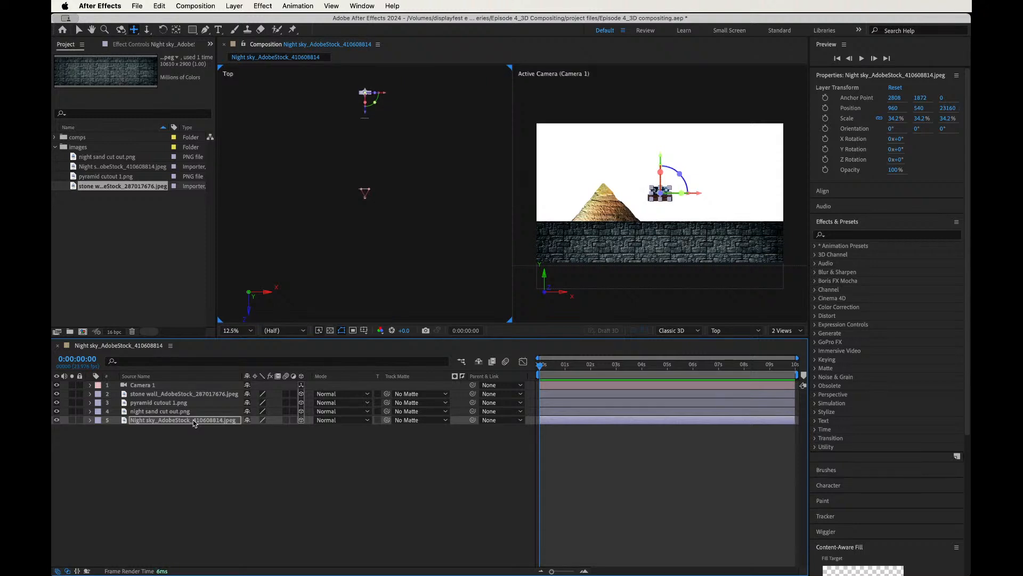
Push the pyramid layer back between the wall and the sand, to a Z position of 9881.6.
{"action": "left_click", "coordinate": [194, 404]}
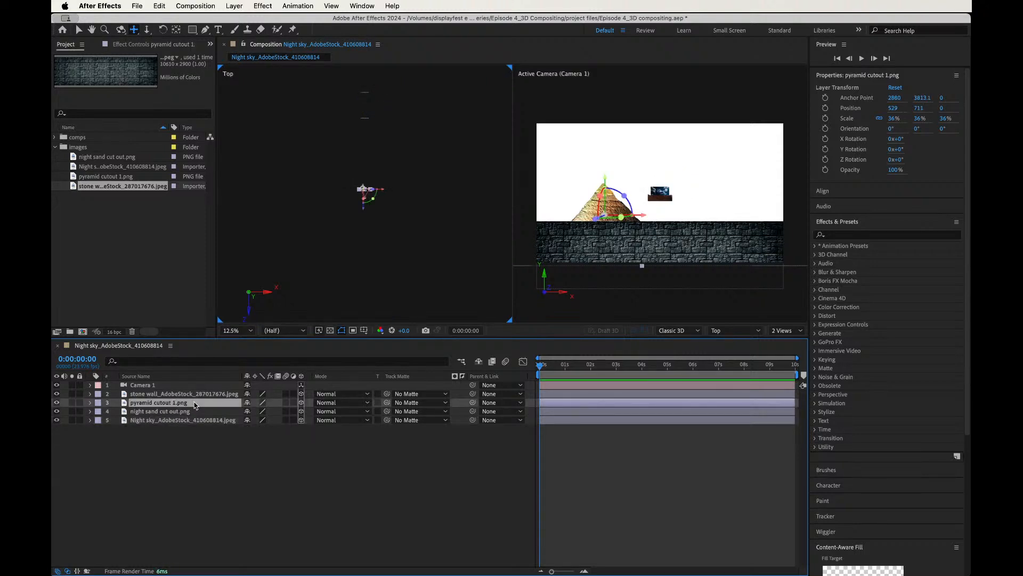
{"action": "key", "text": "shift+Up"}
{"action": "key", "text": "shift+Up"}
{"action": "key", "text": "shift+Up"}
{"action": "key", "text": "shift+Up"}
{"action": "key", "text": "shift+Up"}
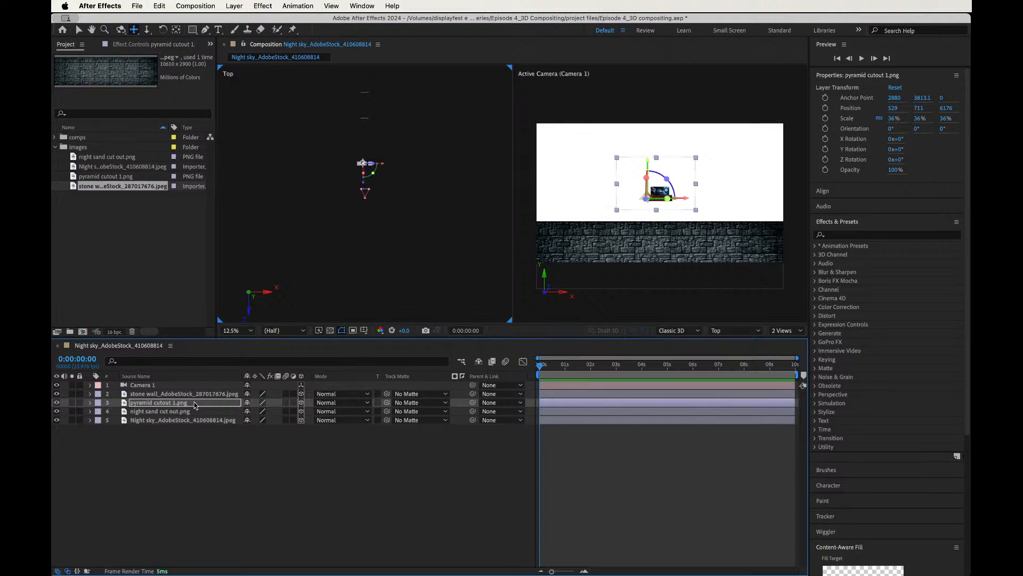
{"action": "key", "text": "shift+Up"}
{"action": "key", "text": "shift+Up"}
{"action": "key", "text": "shift+Up"}
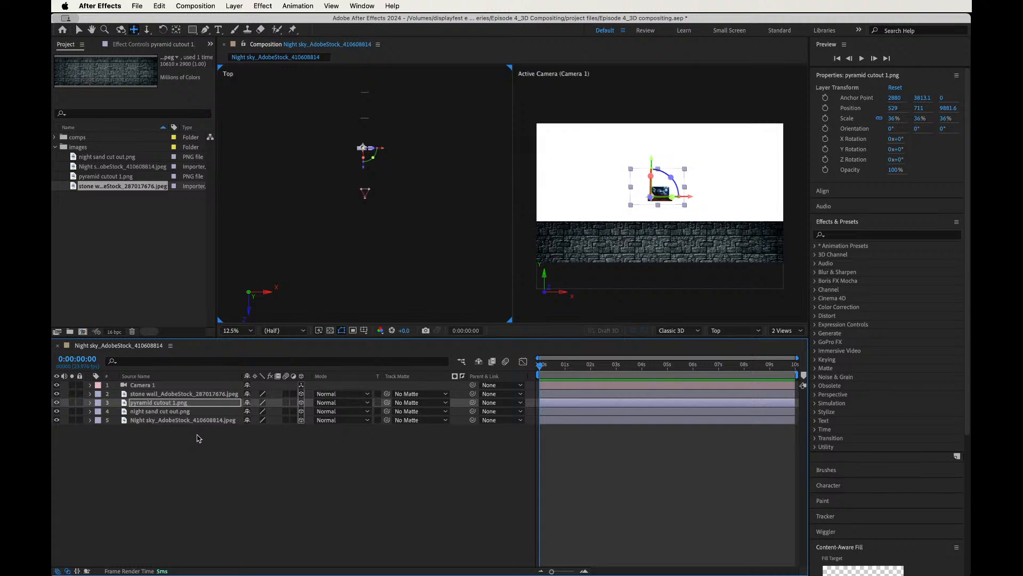
{"action": "left_click", "coordinate": [261, 465]}
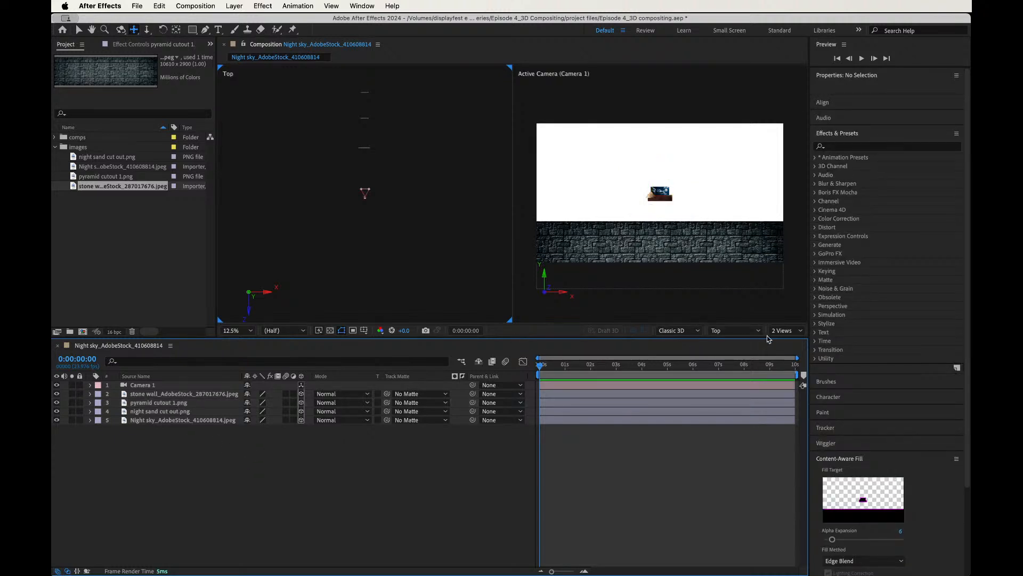
Show the composition in one view enlarged to 91.3%, with the transparency grid turned on.
{"action": "left_click", "coordinate": [787, 331]}
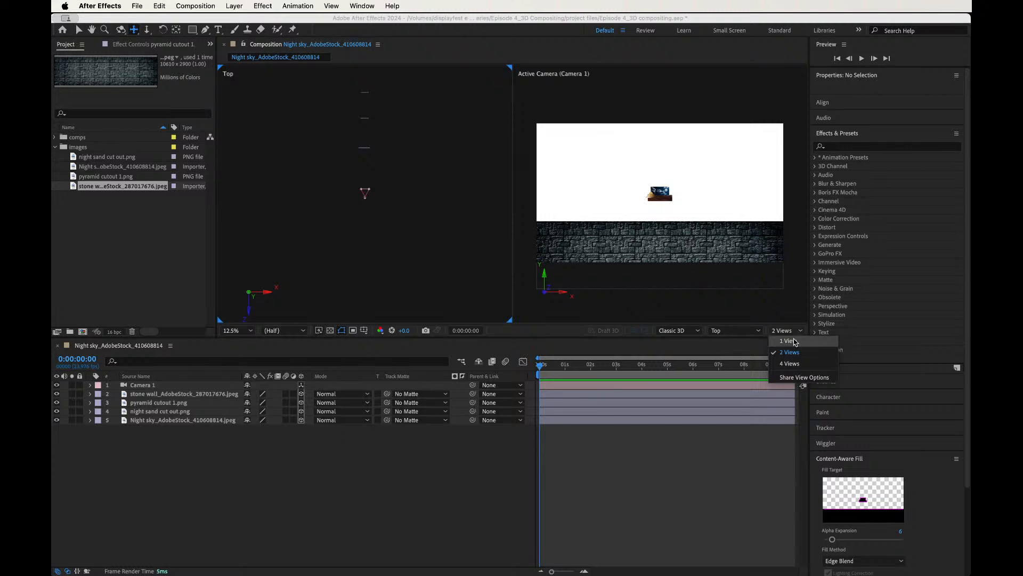
{"action": "left_click", "coordinate": [792, 341]}
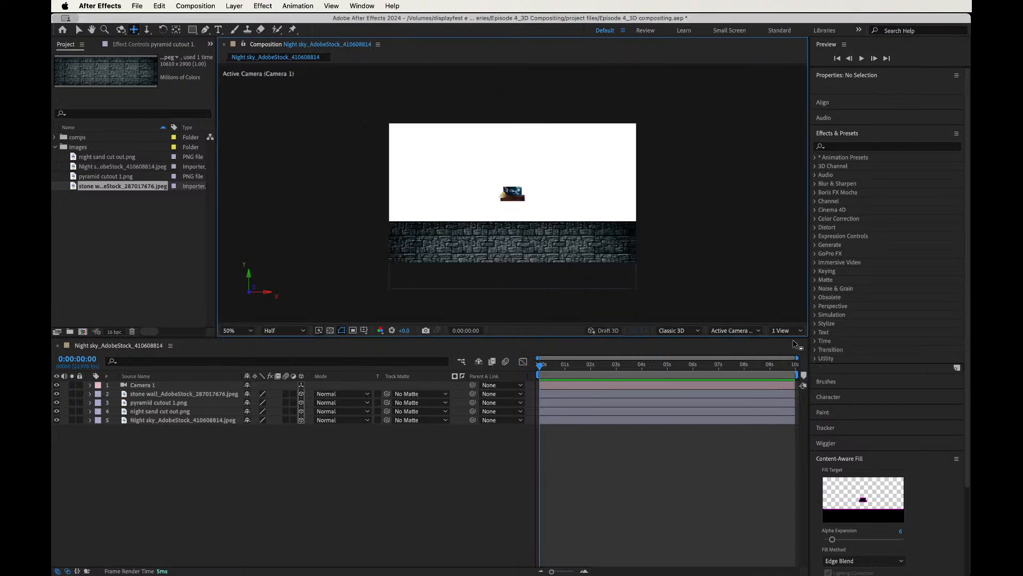
{"action": "left_click", "coordinate": [239, 330]}
{"action": "left_click", "coordinate": [268, 349]}
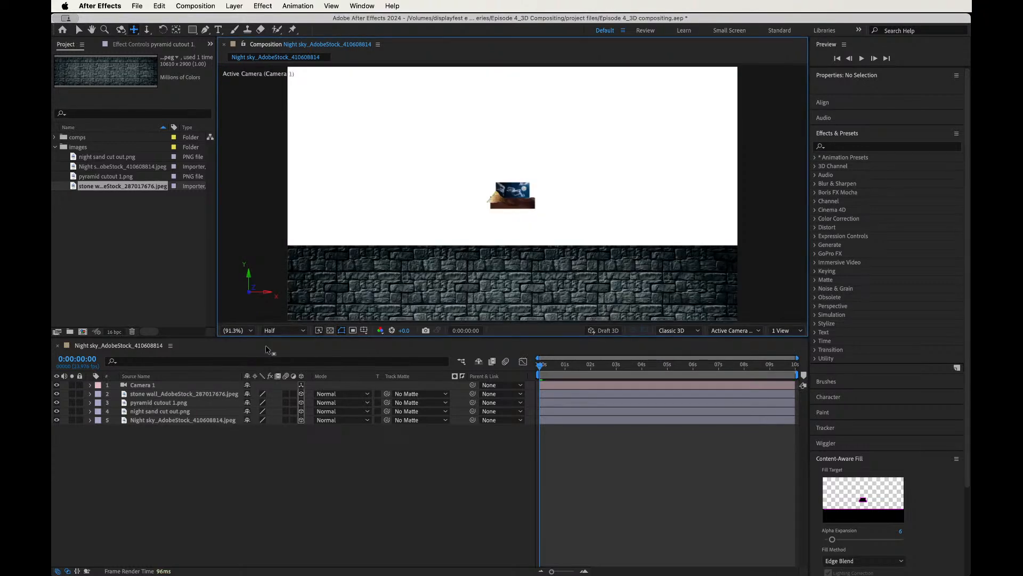
{"action": "left_click", "coordinate": [331, 330]}
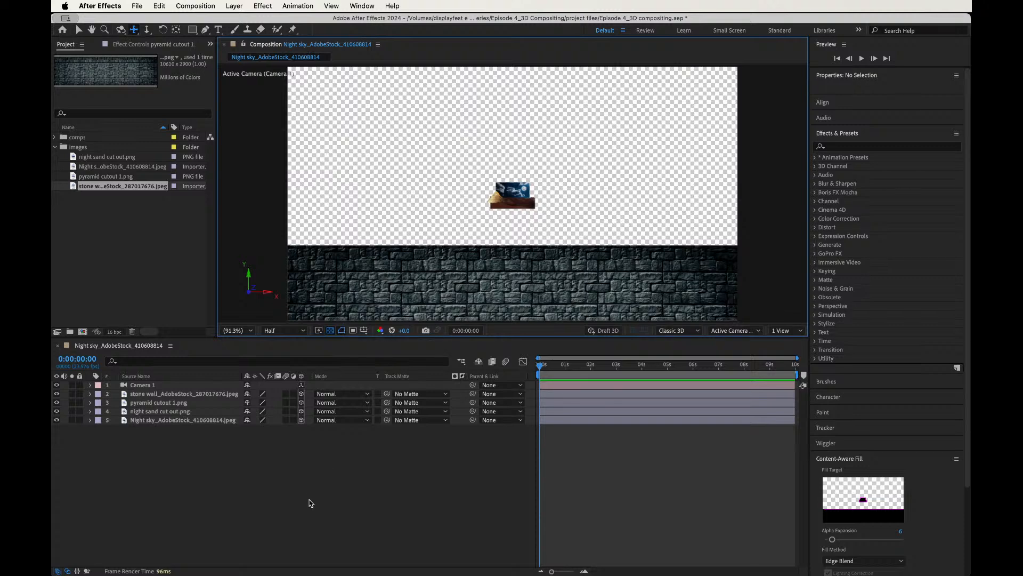
Scale the Night sky layer up to 465.4% so it fills the camera frame, viewing the composition at 50%.
{"action": "left_click", "coordinate": [204, 421]}
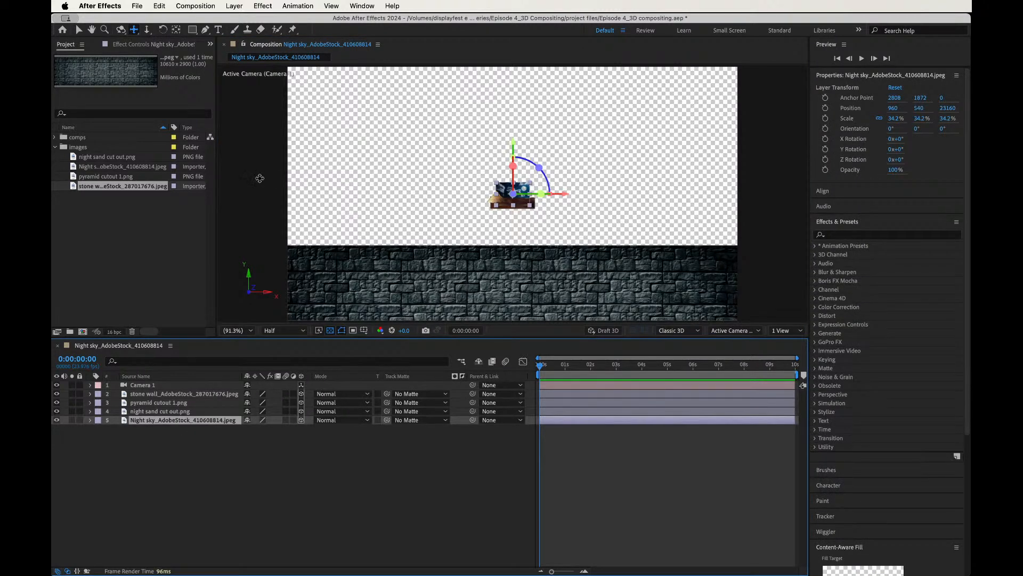
{"action": "key", "text": "comma"}
{"action": "key", "text": "comma"}
{"action": "key", "text": "s"}
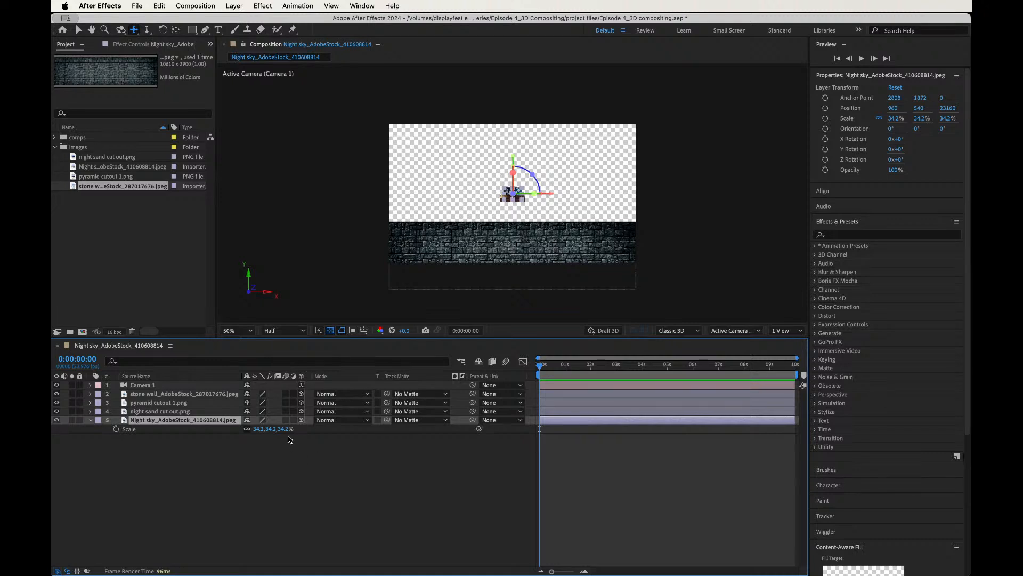
{"action": "left_click_drag", "start_coordinate": [288, 431], "coordinate": [455, 316]}
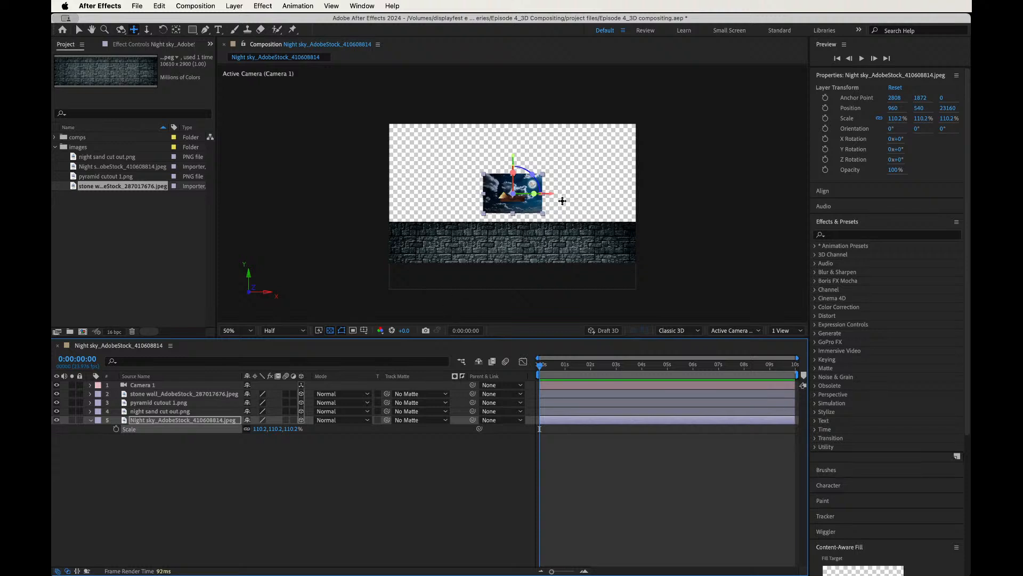
{"action": "key", "text": "v"}
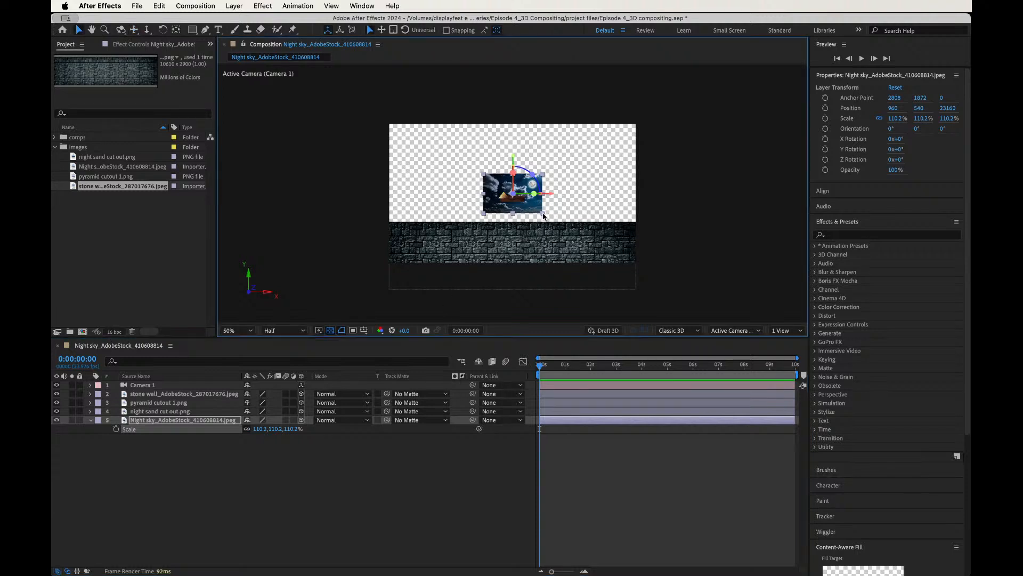
{"action": "left_click_drag", "start_coordinate": [544, 214], "coordinate": [640, 265]}
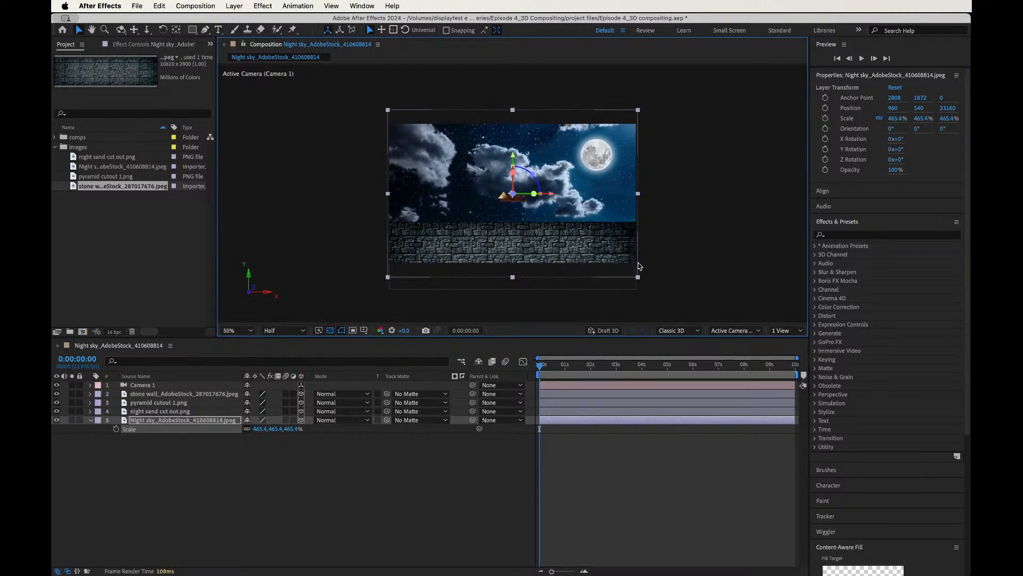
Scale the night sand layer up to 281.8% so it spans the full width of the frame.
{"action": "left_click", "coordinate": [198, 555]}
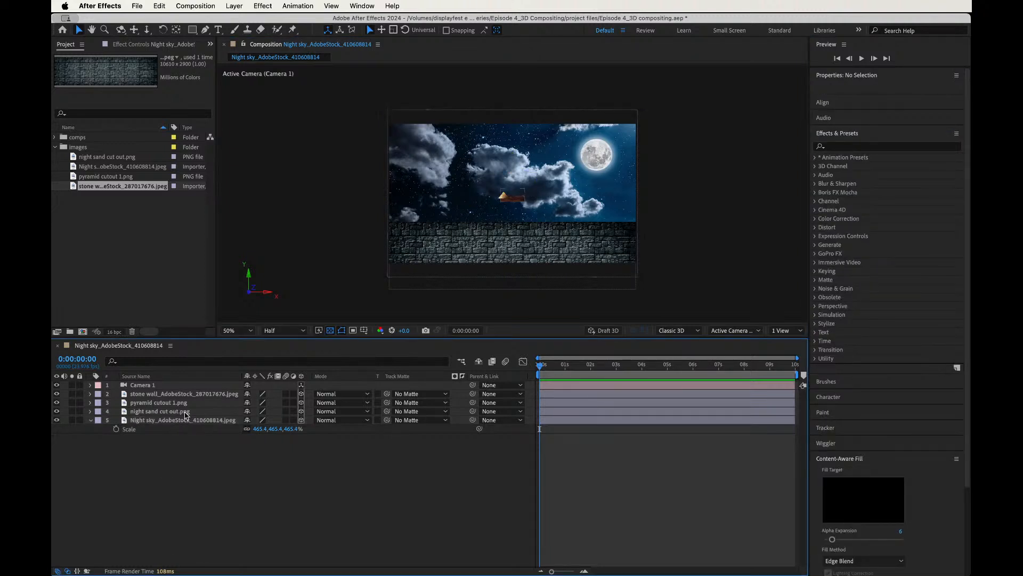
{"action": "left_click", "coordinate": [186, 415]}
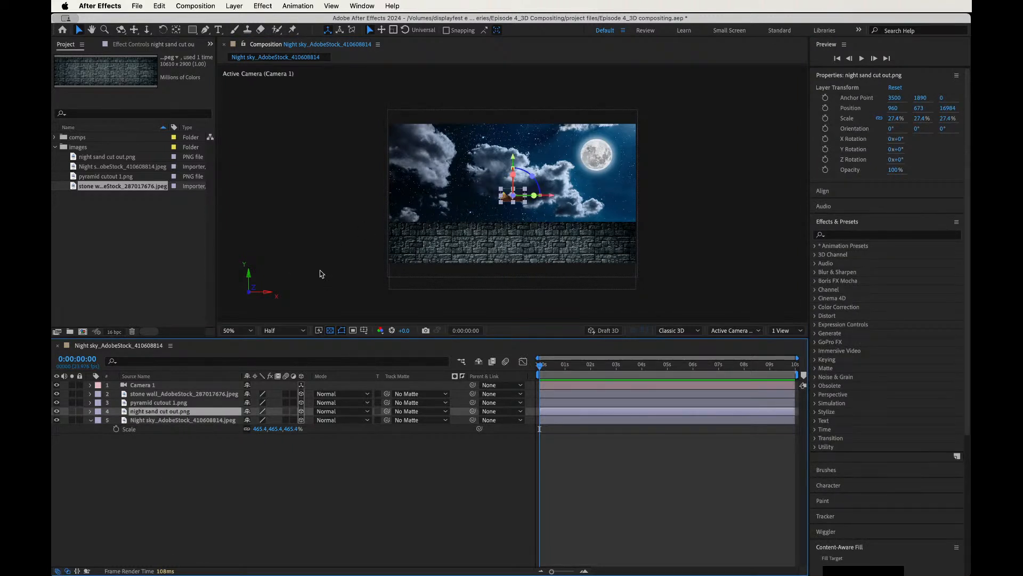
{"action": "left_click_drag", "start_coordinate": [526, 205], "coordinate": [613, 267]}
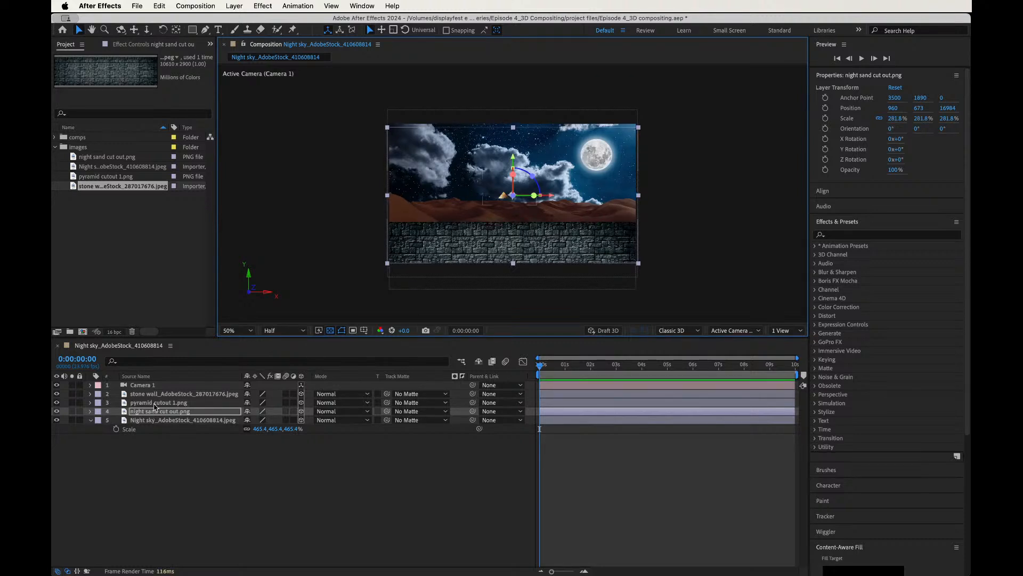
Scale the pyramid layer up to 226.2% and reposition it on the sand at about X -1711.6, Y 1768.3.
{"action": "left_click", "coordinate": [160, 396]}
{"action": "left_click", "coordinate": [156, 403]}
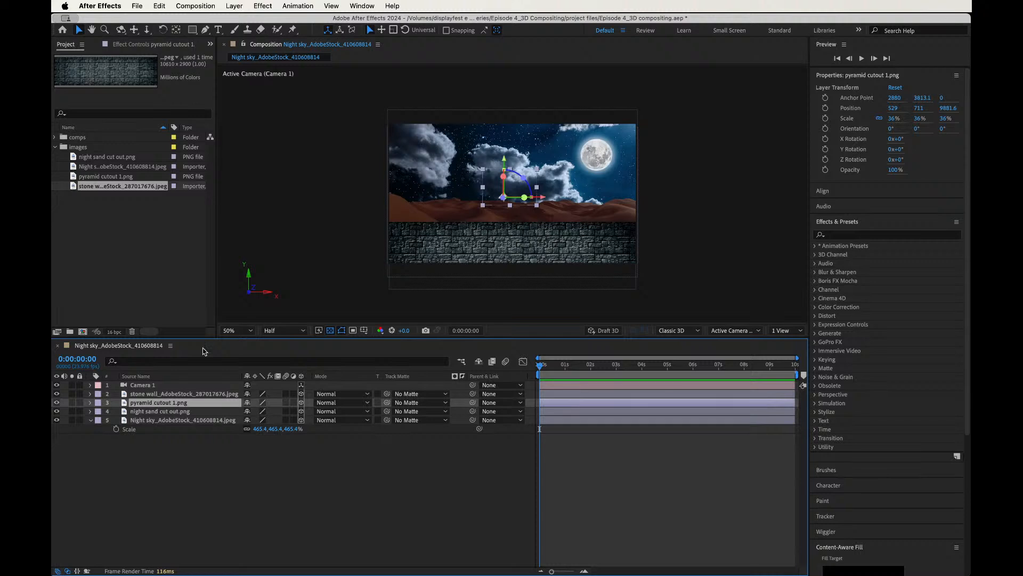
{"action": "mouse_move", "coordinate": [537, 204]}
{"action": "left_mouse_down"}
{"action": "mouse_move", "coordinate": [558, 224]}
{"action": "mouse_move", "coordinate": [565, 258]}
{"action": "mouse_move", "coordinate": [558, 187]}
{"action": "mouse_move", "coordinate": [523, 211]}
{"action": "left_mouse_up"}
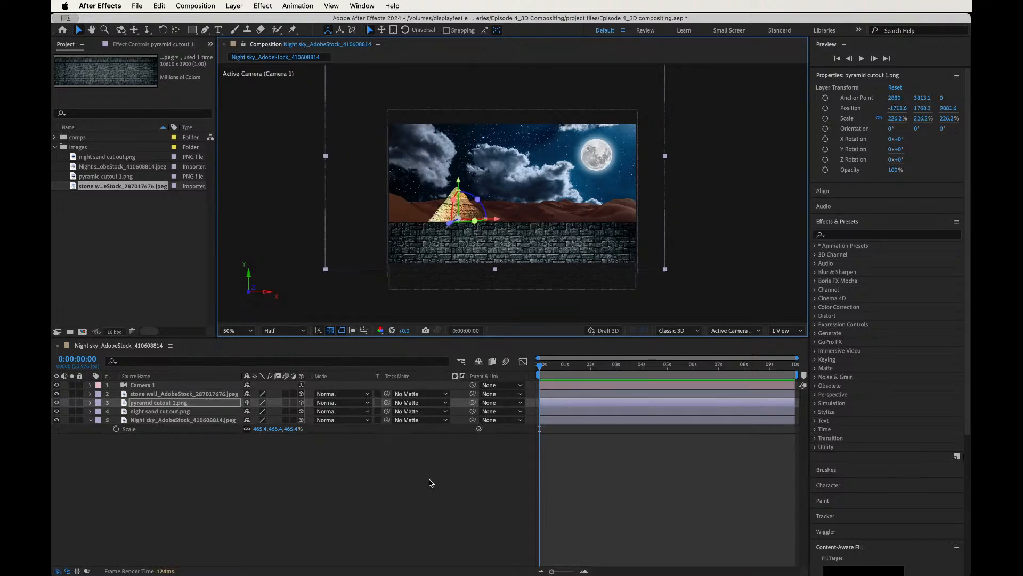
{"action": "left_click", "coordinate": [432, 488]}
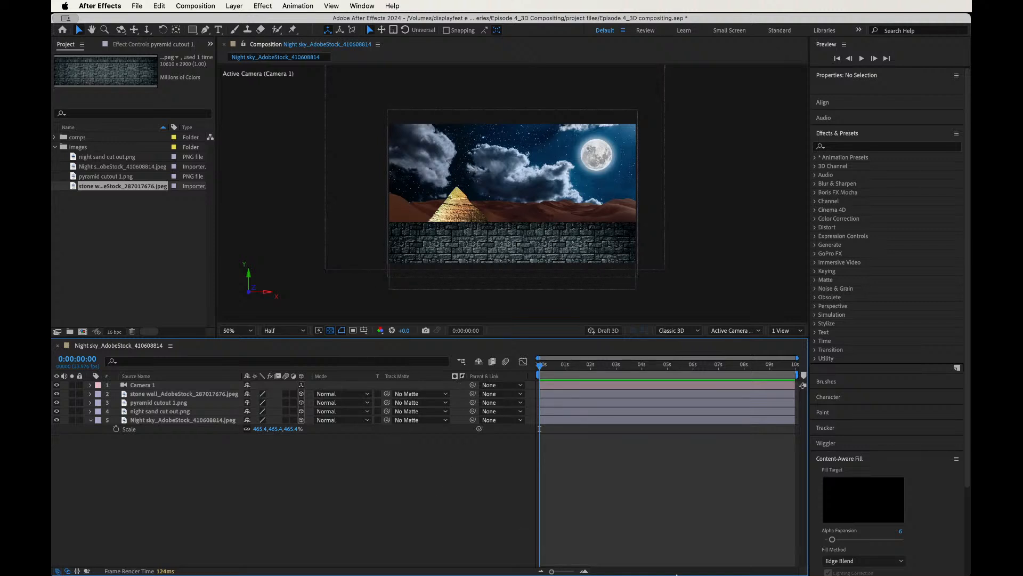
Switch to Chrome and play the Video Copilot 3D Compositing tutorial up to its Top view camera section, pausing there.
{"action": "key", "text": "super+Tab"}
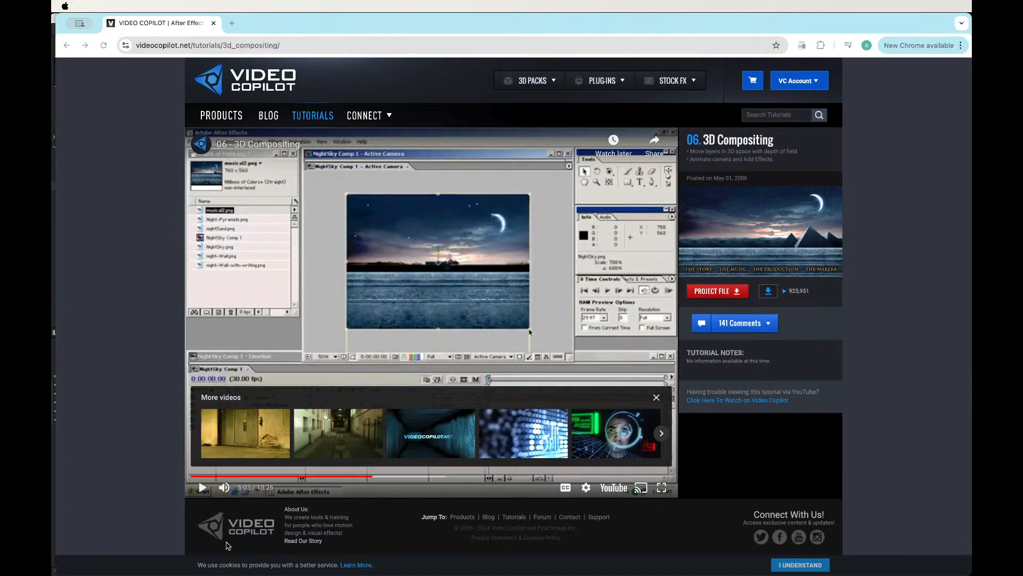
{"action": "left_click", "coordinate": [299, 342]}
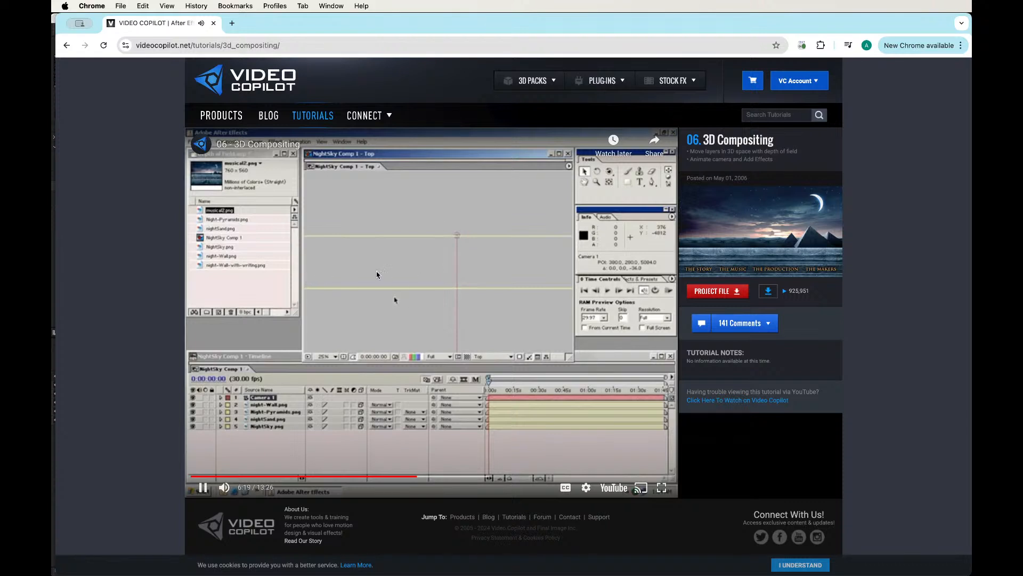
{"action": "left_click", "coordinate": [448, 275]}
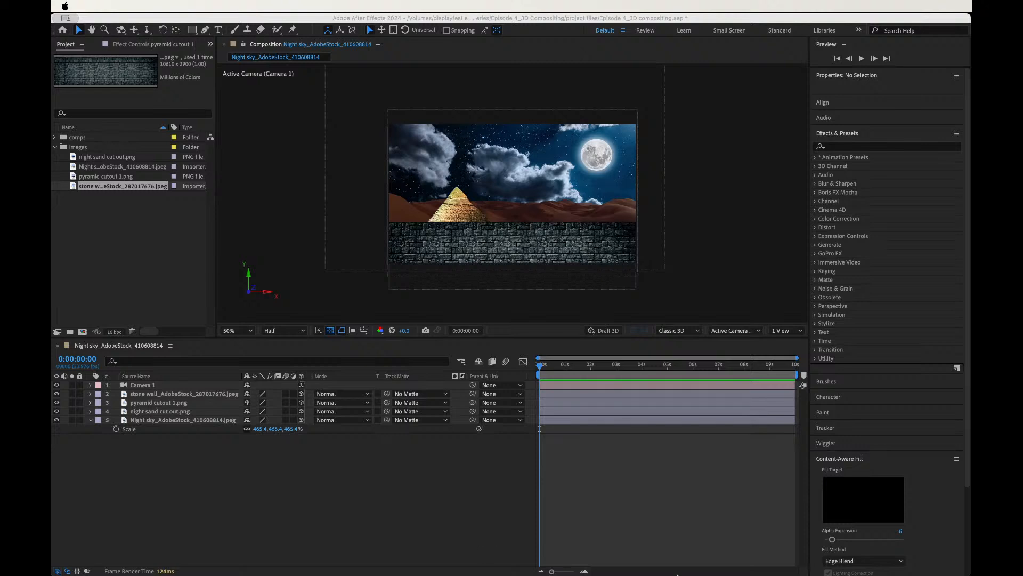
Switch back to After Effects and show the composition in two views, Top beside the active camera.
{"action": "left_click", "coordinate": [618, 560]}
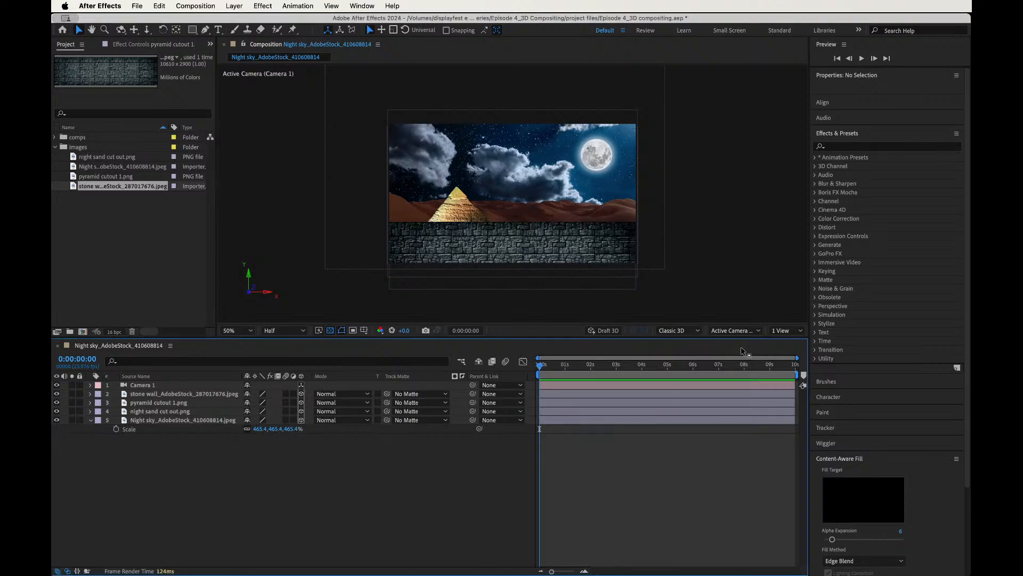
{"action": "left_click", "coordinate": [786, 331]}
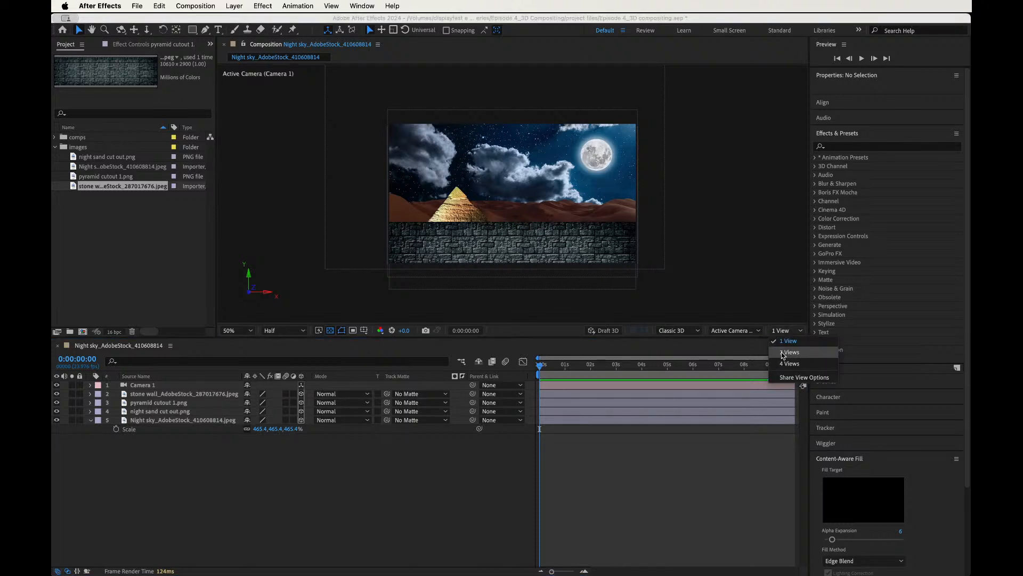
{"action": "left_click", "coordinate": [782, 356]}
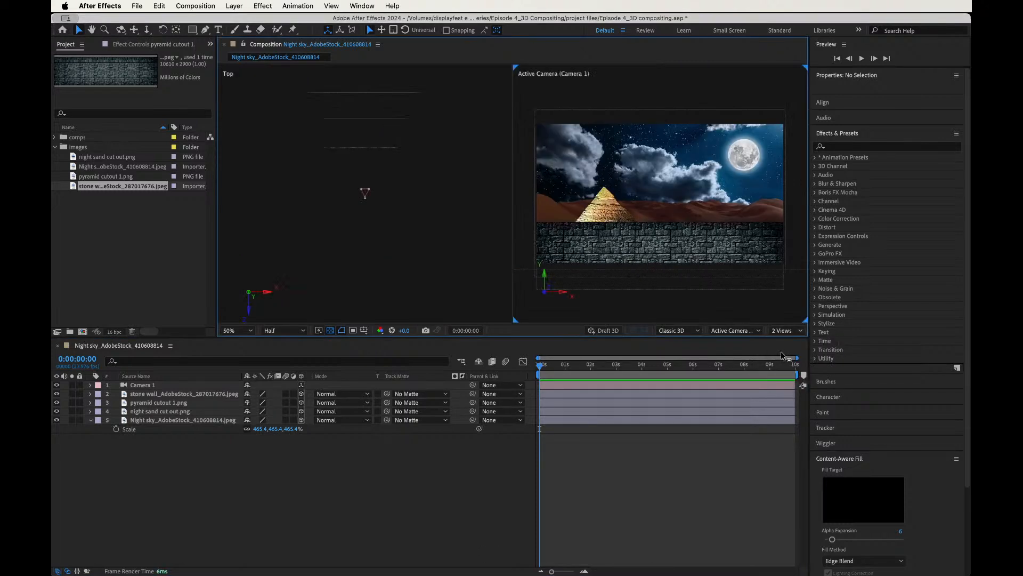
Try to move Camera 1 forward through the wall in the Top view, to a Z position of about -13.9, and undo it.
{"action": "left_click", "coordinate": [181, 386]}
{"action": "scroll", "coordinate": [434, 195], "scroll_direction": "down", "scroll_amount": 5}
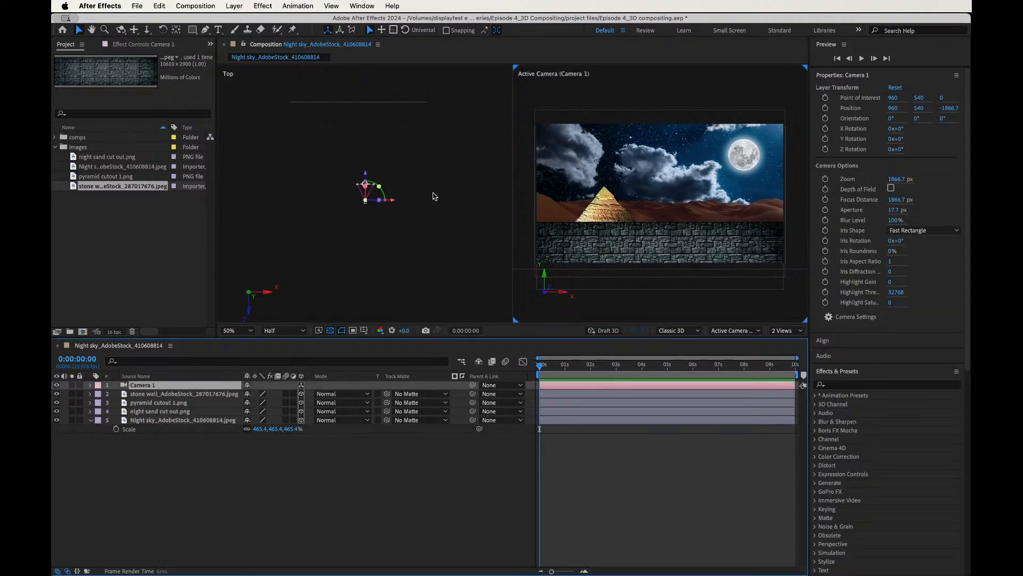
{"action": "scroll", "coordinate": [434, 195], "scroll_direction": "up", "scroll_amount": 5}
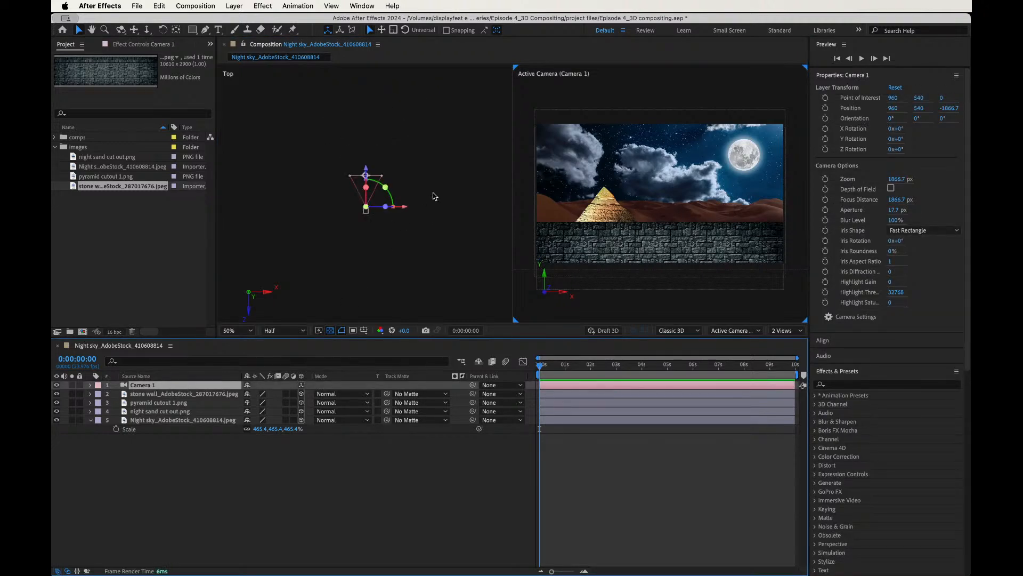
{"action": "left_click_drag", "start_coordinate": [365, 174], "coordinate": [369, 141]}
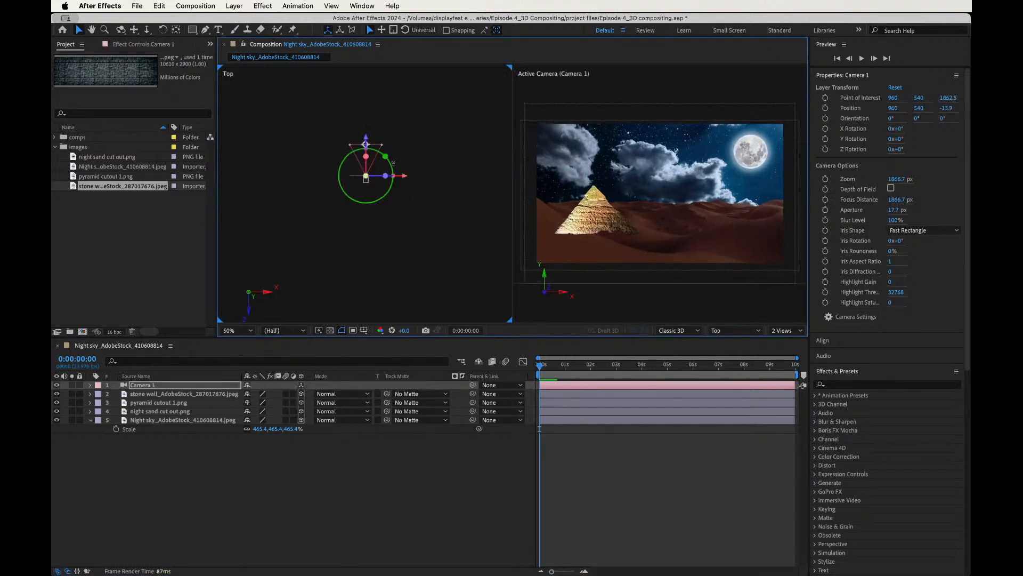
{"action": "key", "text": "super+z"}
Examine how Camera 1 and the stone wall layer sit in the Top view at different magnifications.
{"action": "scroll", "coordinate": [385, 182], "scroll_direction": "up", "scroll_amount": 1}
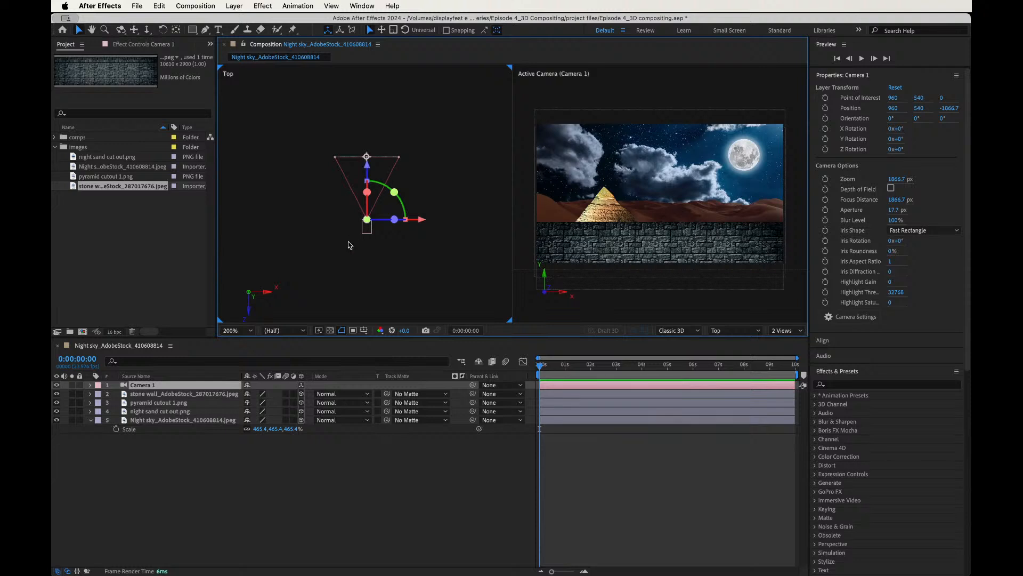
{"action": "scroll", "coordinate": [393, 200], "scroll_direction": "down", "scroll_amount": 1}
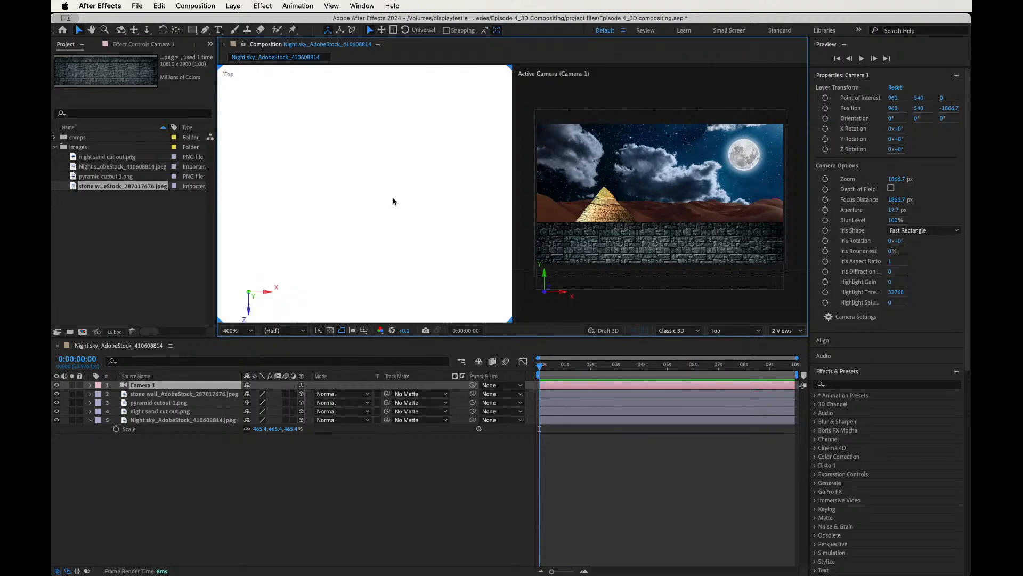
{"action": "scroll", "coordinate": [393, 201], "scroll_direction": "down", "scroll_amount": 1}
{"action": "scroll", "coordinate": [394, 200], "scroll_direction": "down", "scroll_amount": 1}
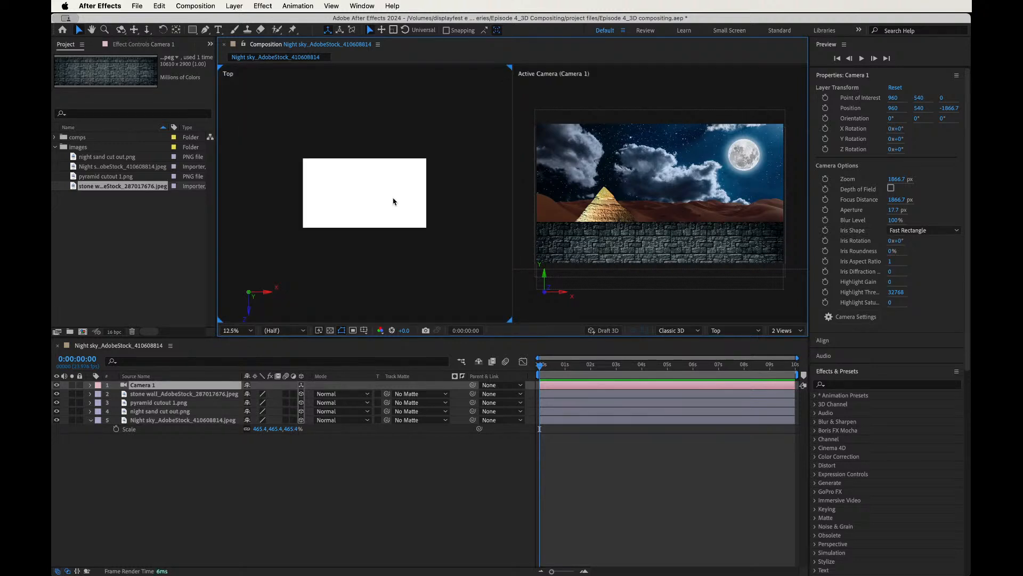
{"action": "scroll", "coordinate": [393, 201], "scroll_direction": "down", "scroll_amount": 3}
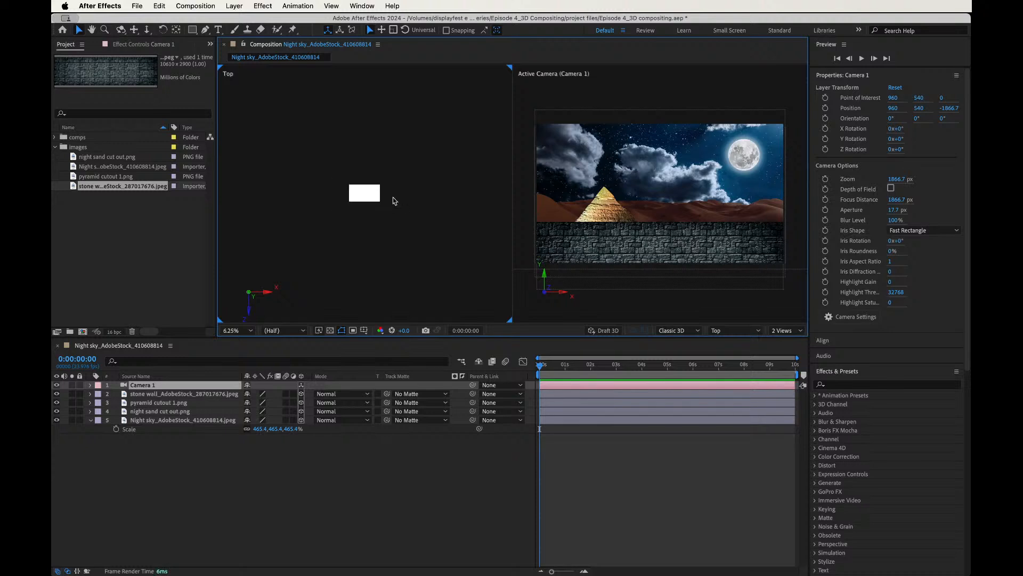
{"action": "scroll", "coordinate": [394, 201], "scroll_direction": "up", "scroll_amount": 2}
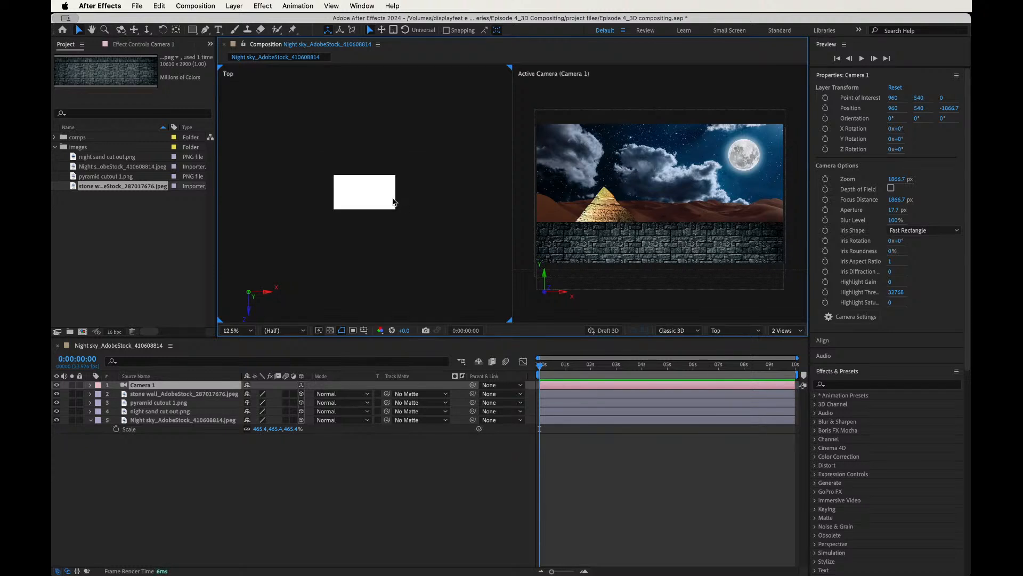
{"action": "scroll", "coordinate": [393, 202], "scroll_direction": "down", "scroll_amount": 1}
{"action": "scroll", "coordinate": [393, 202], "scroll_direction": "down", "scroll_amount": 1}
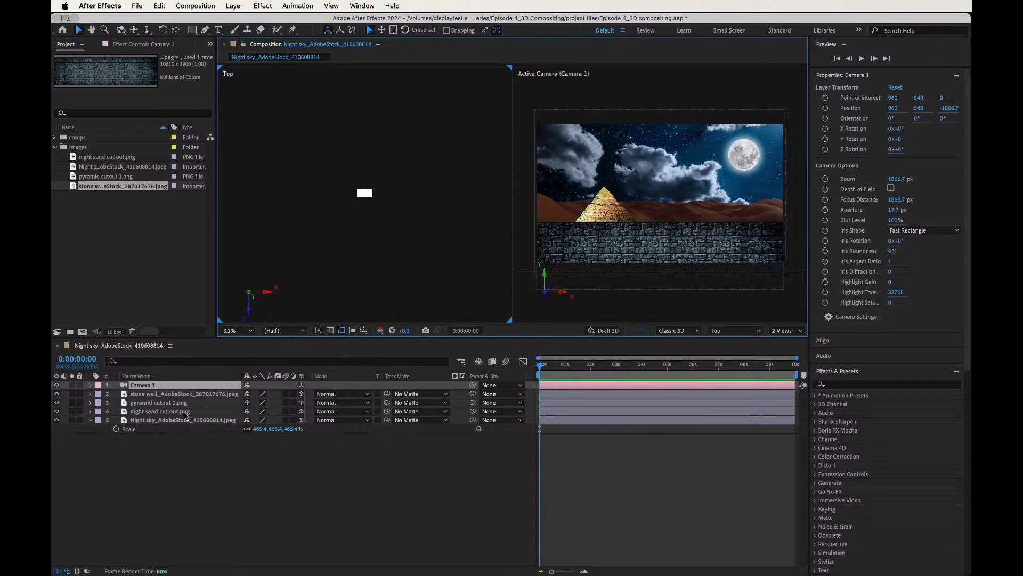
{"action": "left_click", "coordinate": [203, 395]}
{"action": "left_click", "coordinate": [208, 376]}
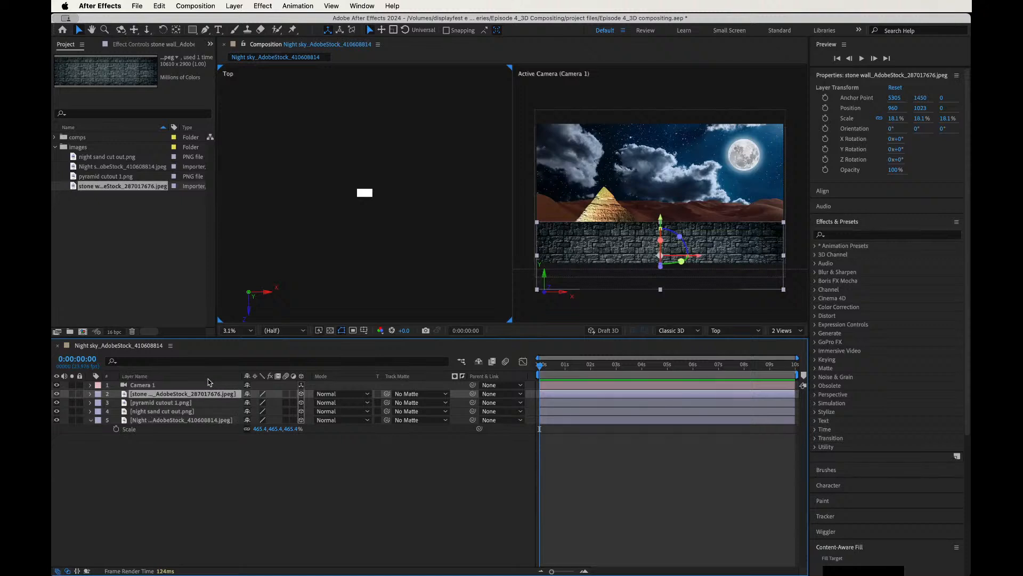
{"action": "left_click", "coordinate": [206, 386]}
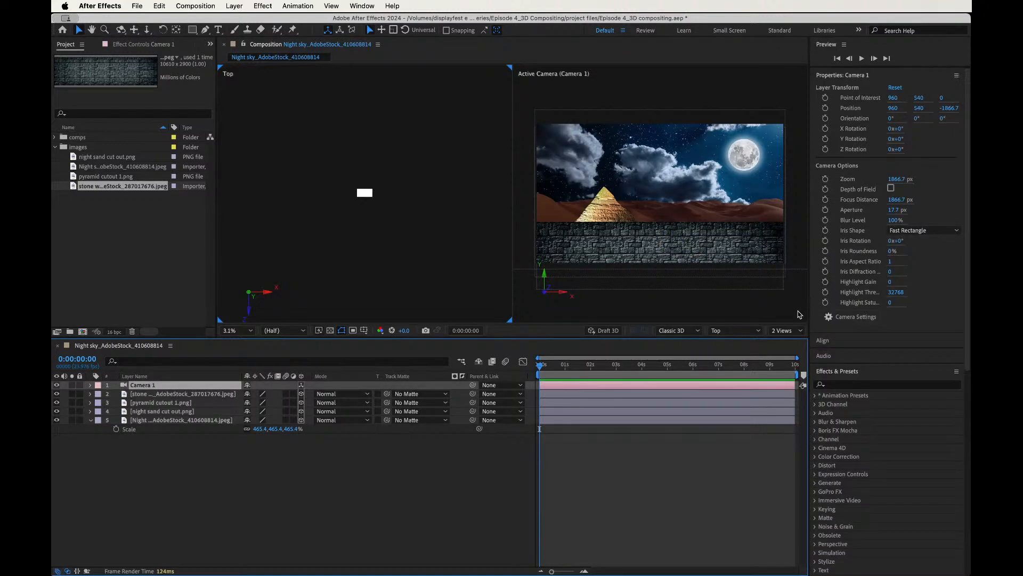
Switch the composition to one view and back to two views, and look over the Top view again.
{"action": "left_click", "coordinate": [796, 331]}
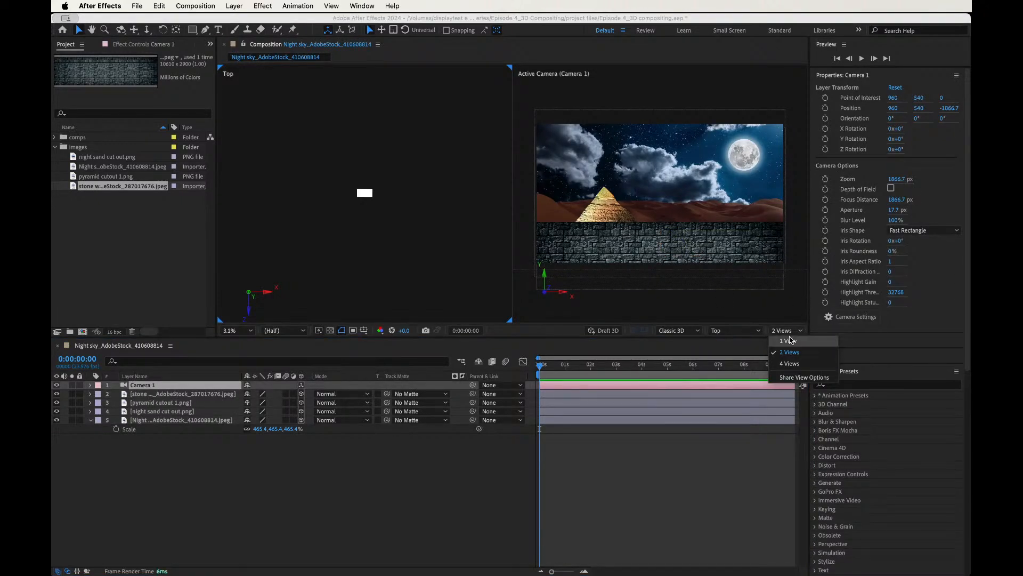
{"action": "left_click", "coordinate": [791, 340]}
{"action": "left_click", "coordinate": [792, 332]}
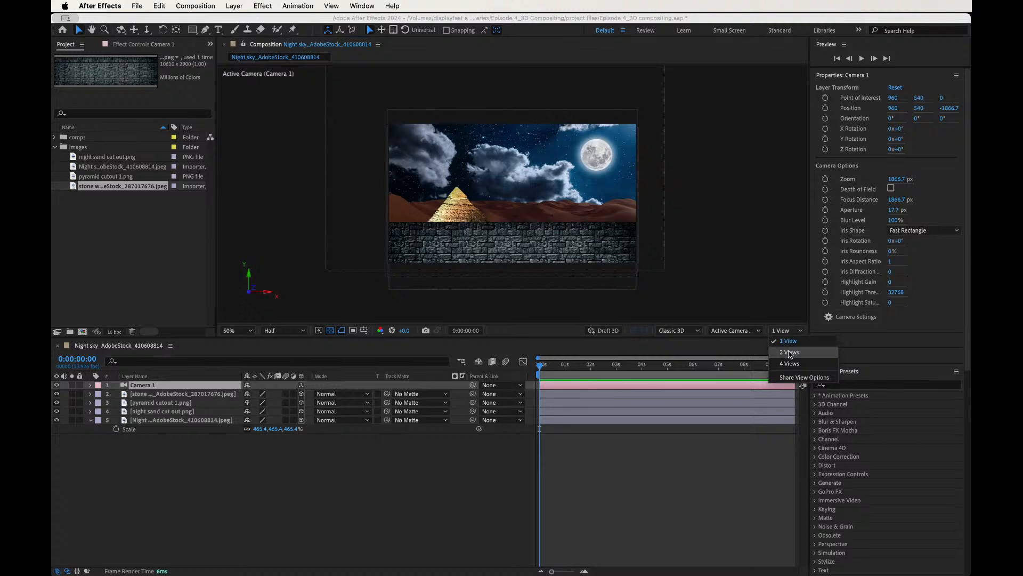
{"action": "left_click", "coordinate": [790, 352]}
{"action": "left_click", "coordinate": [418, 245]}
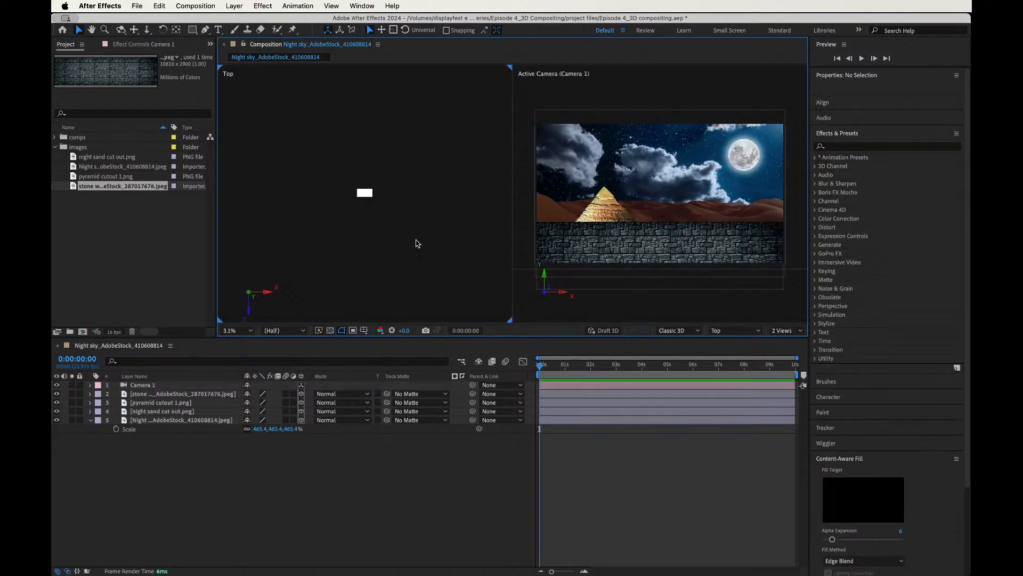
{"action": "scroll", "coordinate": [366, 194], "scroll_direction": "up", "scroll_amount": 4}
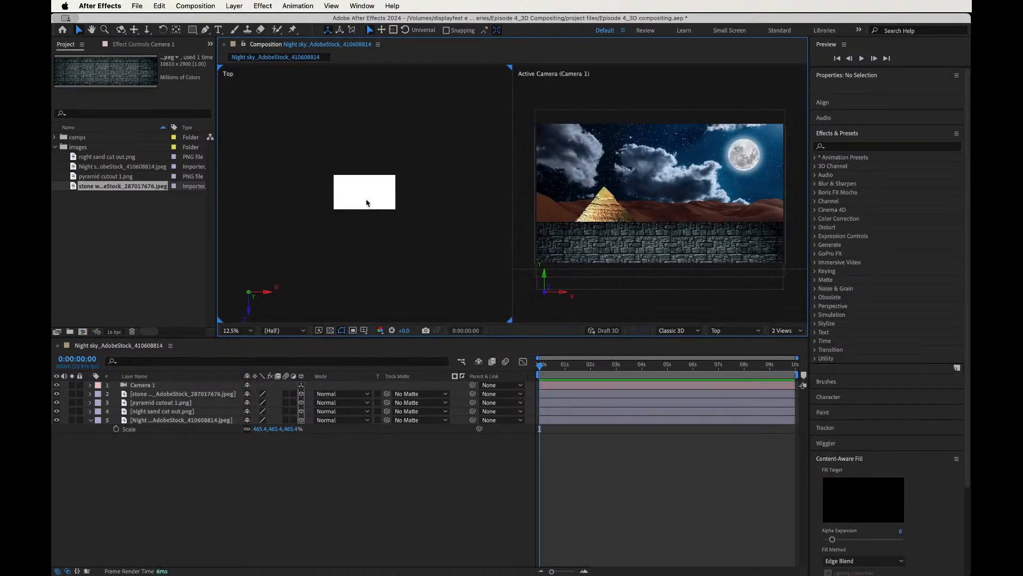
{"action": "scroll", "coordinate": [368, 203], "scroll_direction": "up", "scroll_amount": 4}
{"action": "scroll", "coordinate": [370, 205], "scroll_direction": "down", "scroll_amount": 4}
{"action": "scroll", "coordinate": [371, 206], "scroll_direction": "down", "scroll_amount": 4}
{"action": "scroll", "coordinate": [372, 206], "scroll_direction": "up", "scroll_amount": 2}
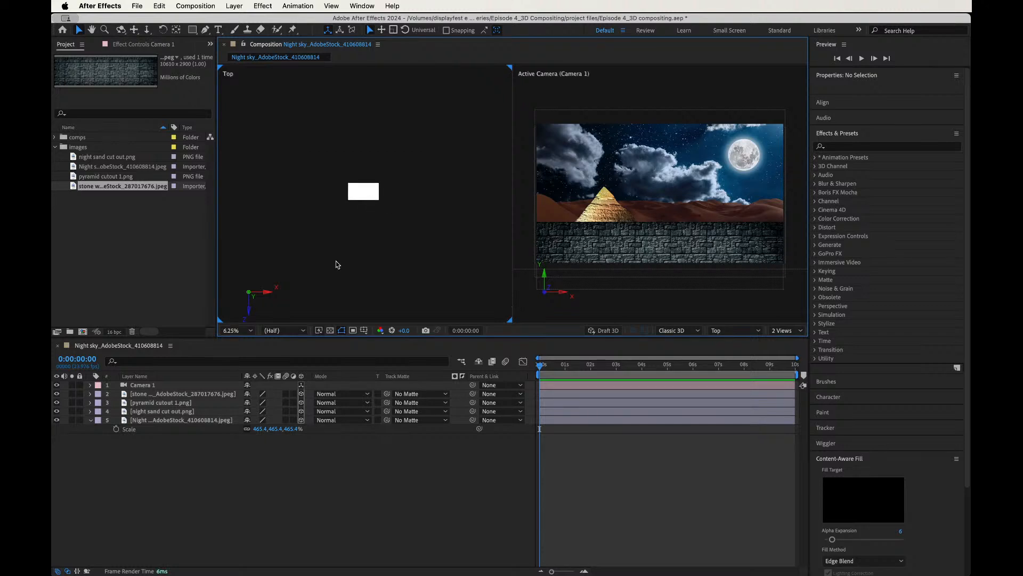
Select the night sky layer and inspect the scene from the Back view.
{"action": "left_click", "coordinate": [194, 403]}
{"action": "left_click", "coordinate": [196, 396]}
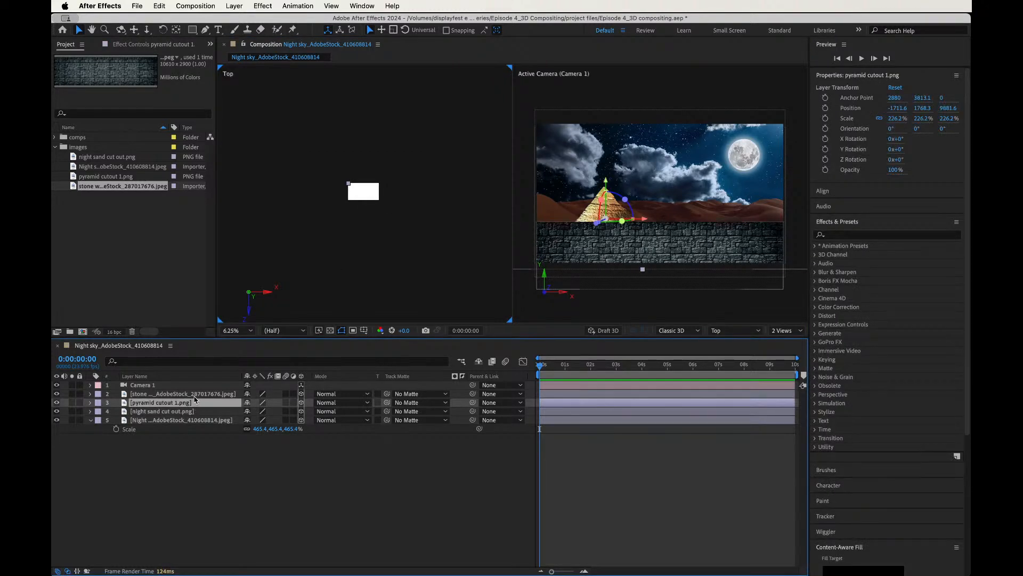
{"action": "left_click", "coordinate": [184, 405]}
{"action": "left_click", "coordinate": [183, 421]}
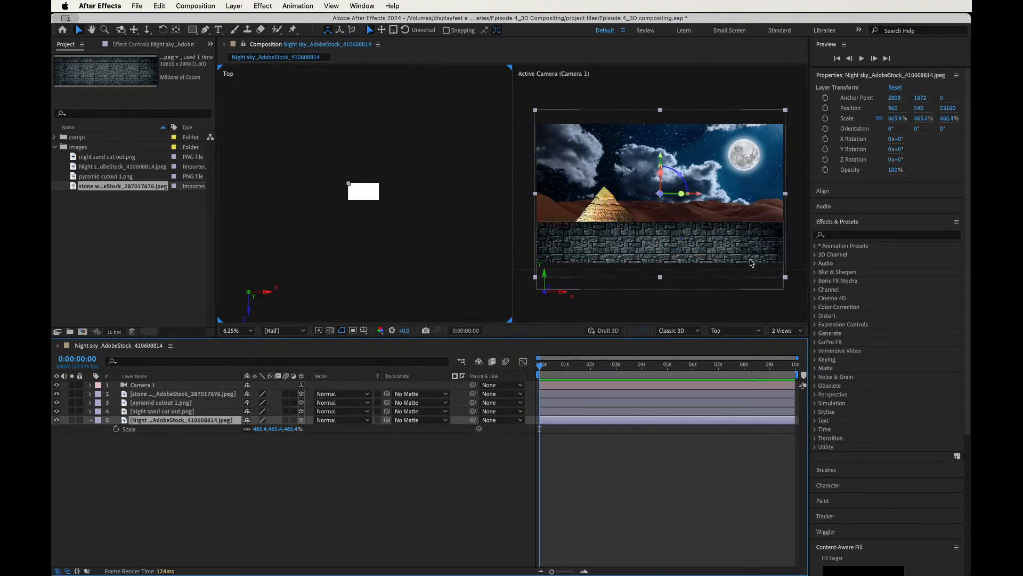
{"action": "left_click", "coordinate": [757, 332]}
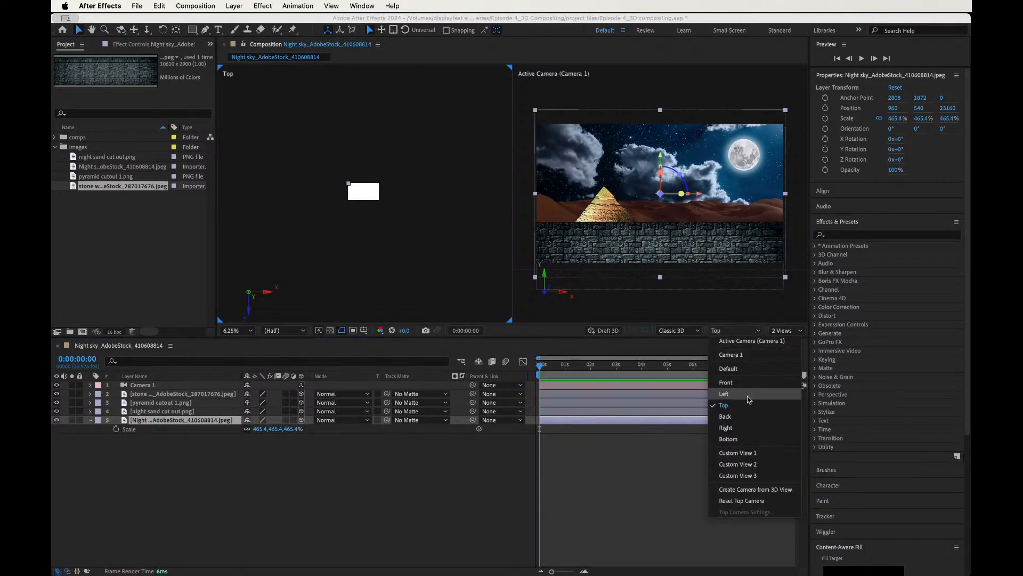
{"action": "left_click", "coordinate": [748, 419]}
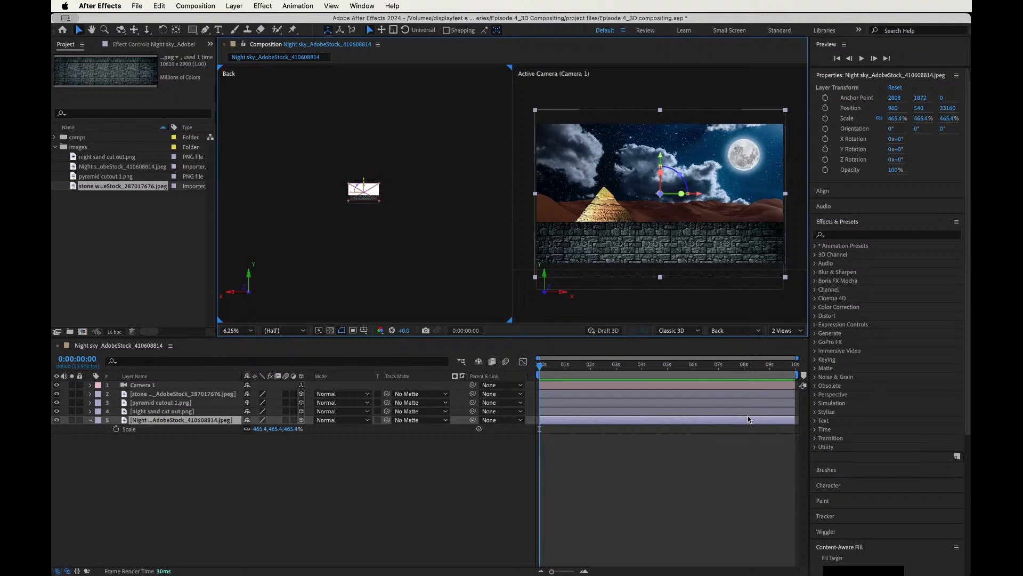
{"action": "scroll", "coordinate": [390, 159], "scroll_direction": "up", "scroll_amount": 4}
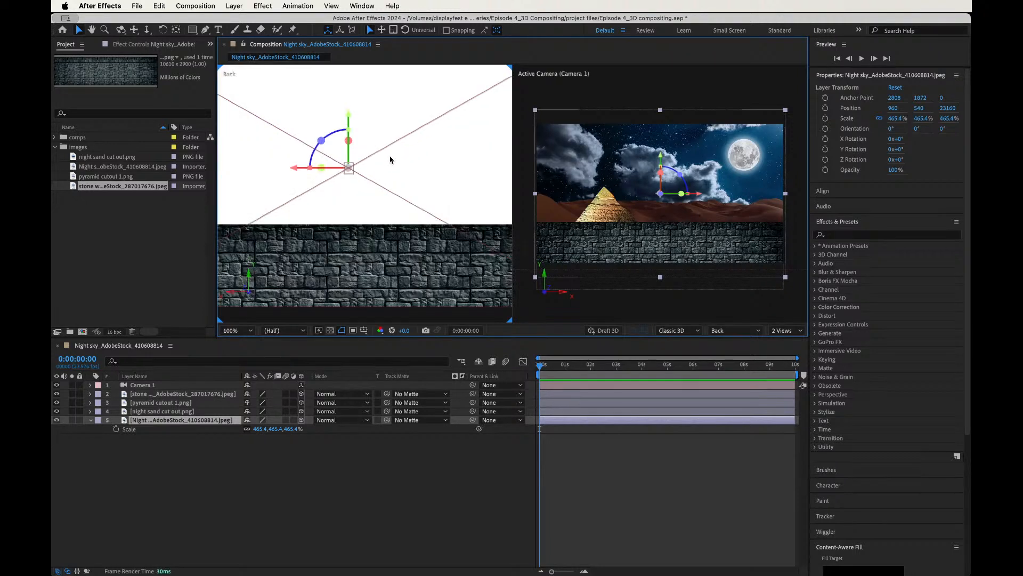
{"action": "scroll", "coordinate": [389, 159], "scroll_direction": "down", "scroll_amount": 2}
{"action": "scroll", "coordinate": [390, 159], "scroll_direction": "down", "scroll_amount": 1}
Show the Left view beside the active camera, framing Camera 1 and the stone wall from the side.
{"action": "left_click", "coordinate": [725, 332]}
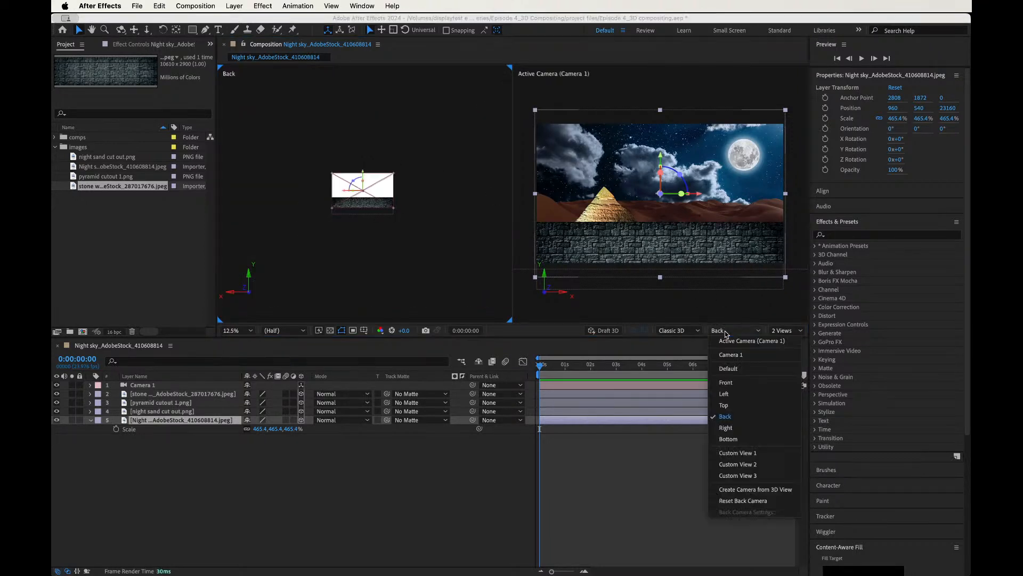
{"action": "left_click", "coordinate": [744, 393]}
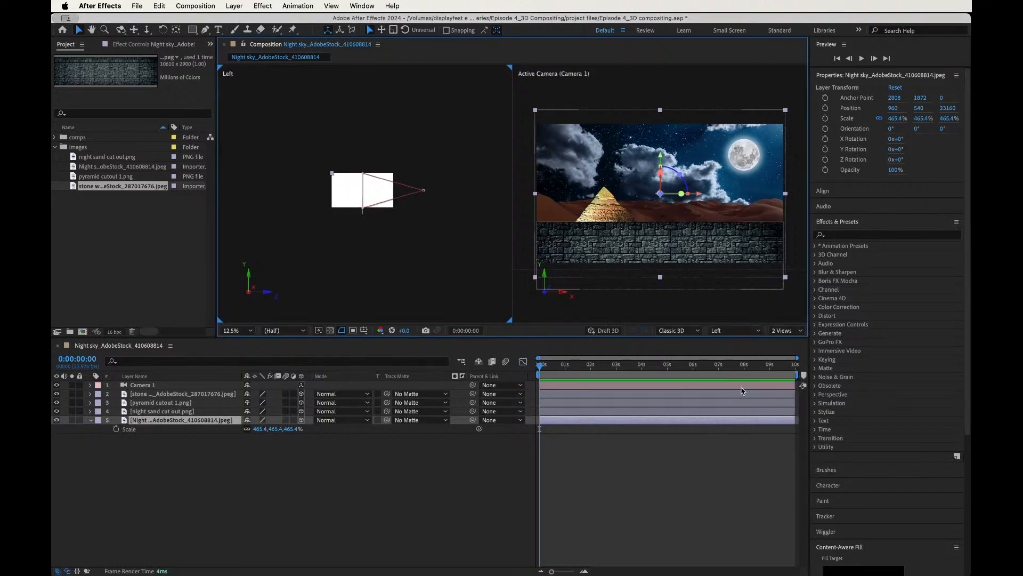
{"action": "scroll", "coordinate": [366, 133], "scroll_direction": "down", "scroll_amount": 4}
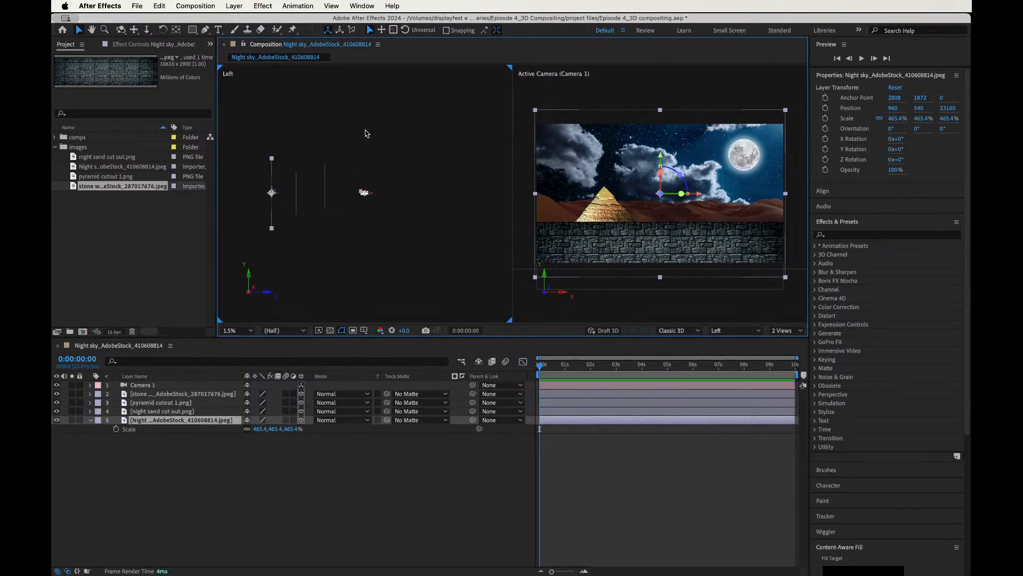
{"action": "scroll", "coordinate": [366, 133], "scroll_direction": "up", "scroll_amount": 6}
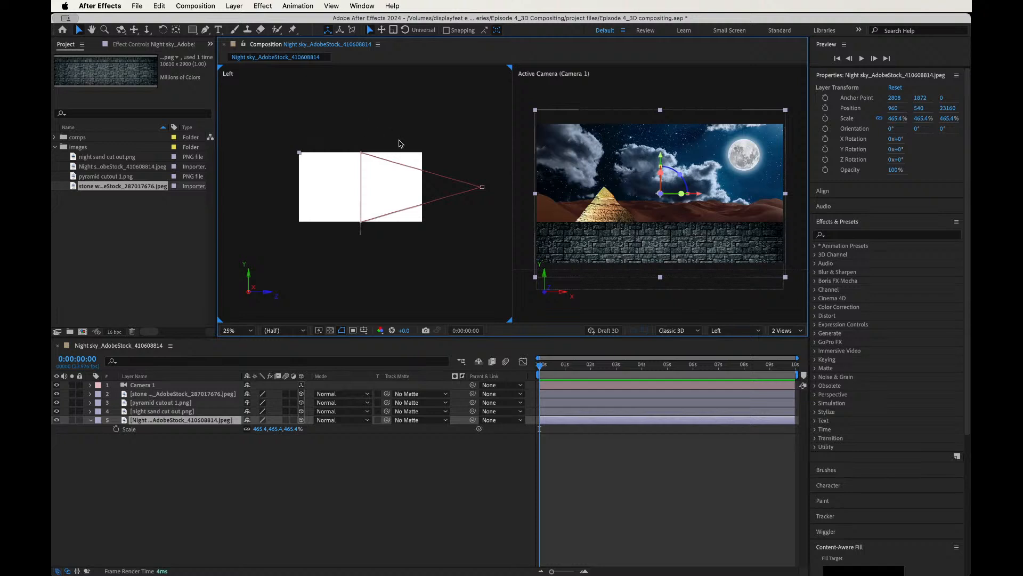
Move Camera 1's point of interest back to the night sky layer in the Left view, to a Z of about 23208.
{"action": "left_click", "coordinate": [482, 190]}
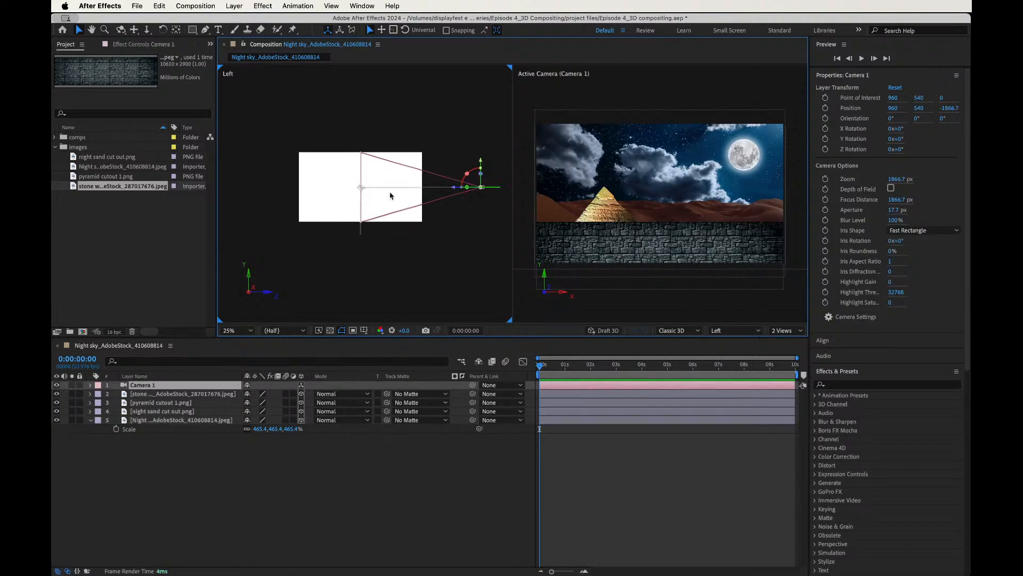
{"action": "left_click_drag", "start_coordinate": [360, 189], "coordinate": [195, 196]}
{"action": "left_click_drag", "start_coordinate": [255, 204], "coordinate": [263, 181]}
{"action": "key", "text": "comma"}
{"action": "key", "text": "comma"}
{"action": "key", "text": "comma"}
{"action": "key", "text": "comma"}
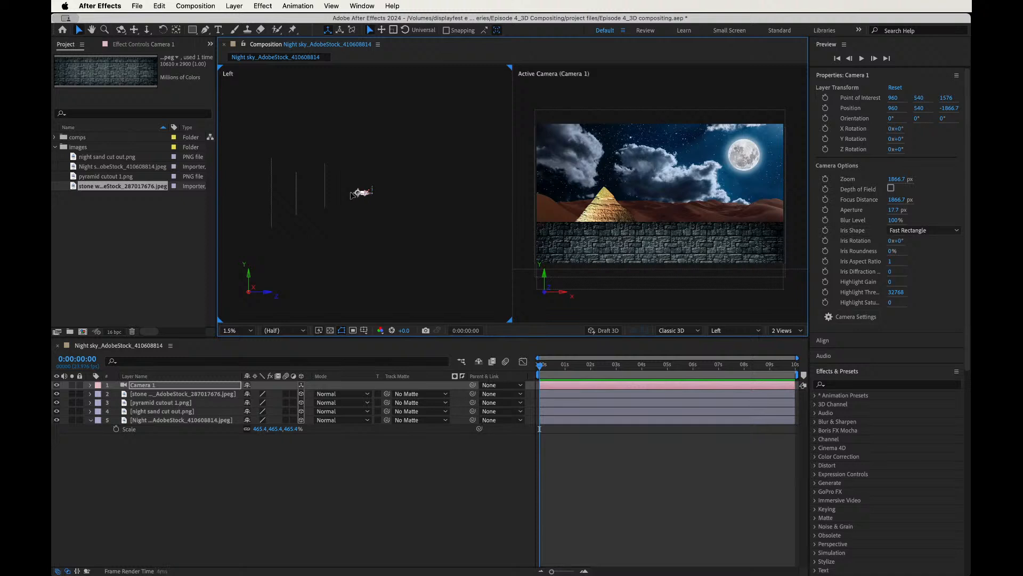
{"action": "left_click_drag", "start_coordinate": [352, 195], "coordinate": [274, 193]}
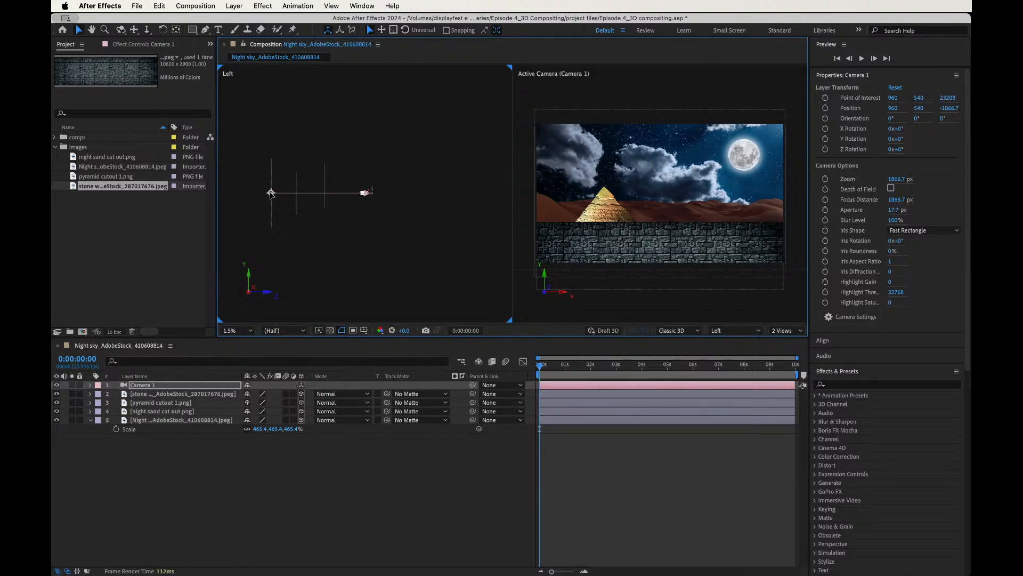
Fine-tune Camera 1's point of interest so it sits exactly on the night sky layer, at a Z of about 23144.
{"action": "key", "text": "period"}
{"action": "key", "text": "period"}
{"action": "left_click_drag", "start_coordinate": [274, 185], "coordinate": [417, 188]}
{"action": "key", "text": "space"}
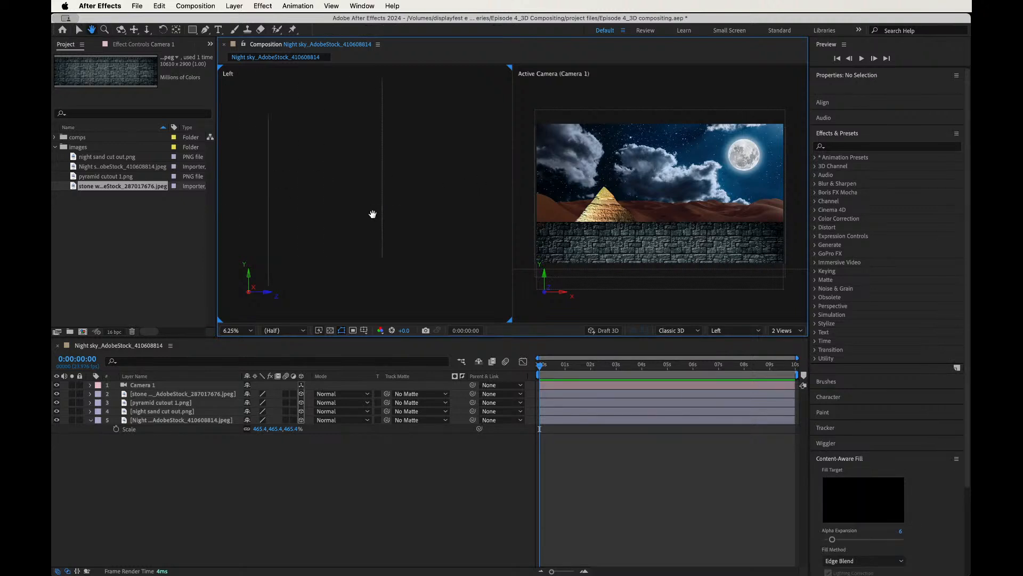
{"action": "left_click", "coordinate": [190, 385]}
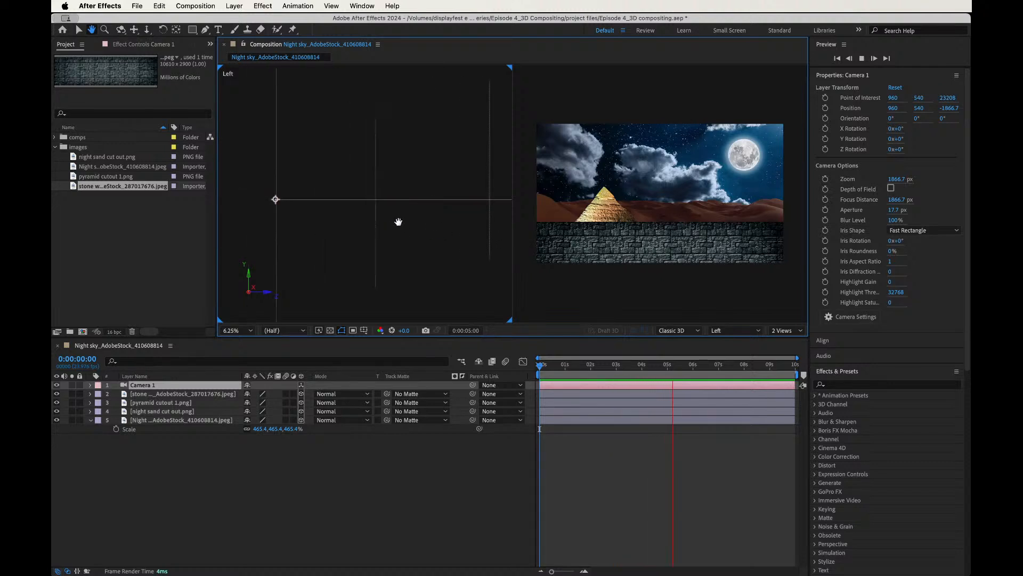
{"action": "key", "text": "v"}
{"action": "key", "text": "period"}
{"action": "key", "text": "period"}
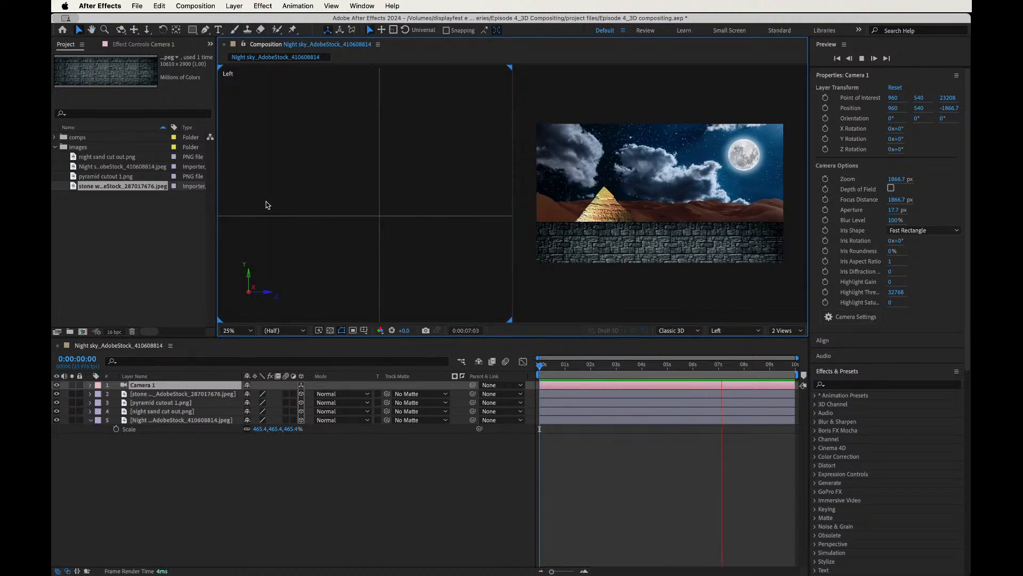
{"action": "key", "text": "h"}
{"action": "left_click_drag", "start_coordinate": [309, 201], "coordinate": [477, 210]}
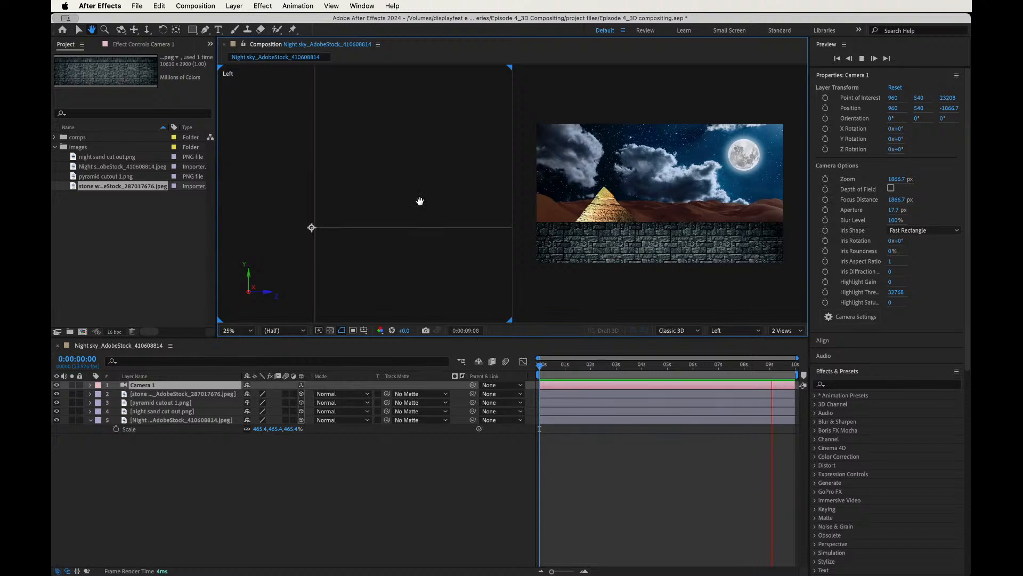
{"action": "key", "text": "v"}
{"action": "left_click_drag", "start_coordinate": [305, 231], "coordinate": [310, 230]}
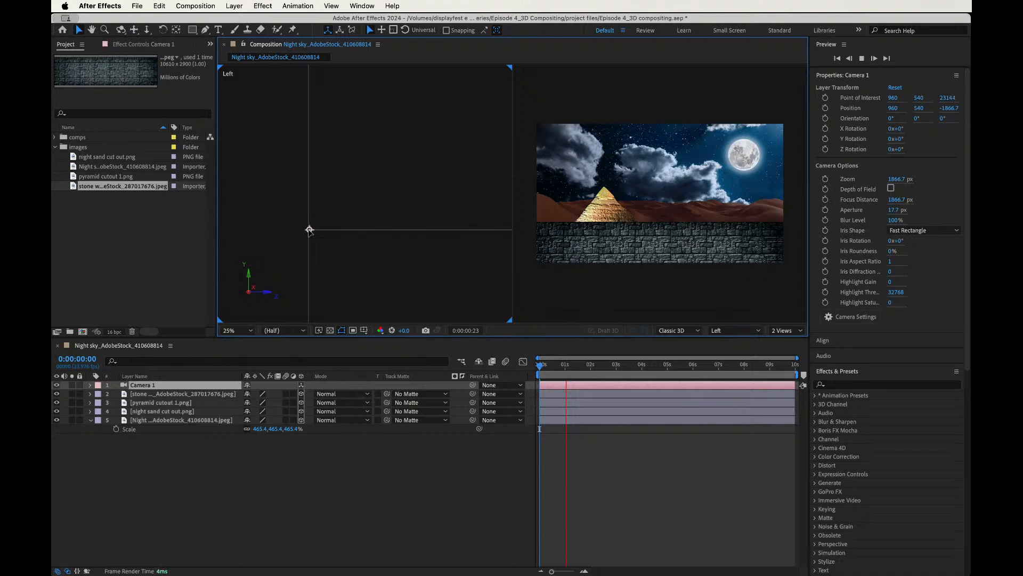
Stop the preview at 0:00:04:03 and change the Left view back to Top.
{"action": "key", "text": "comma"}
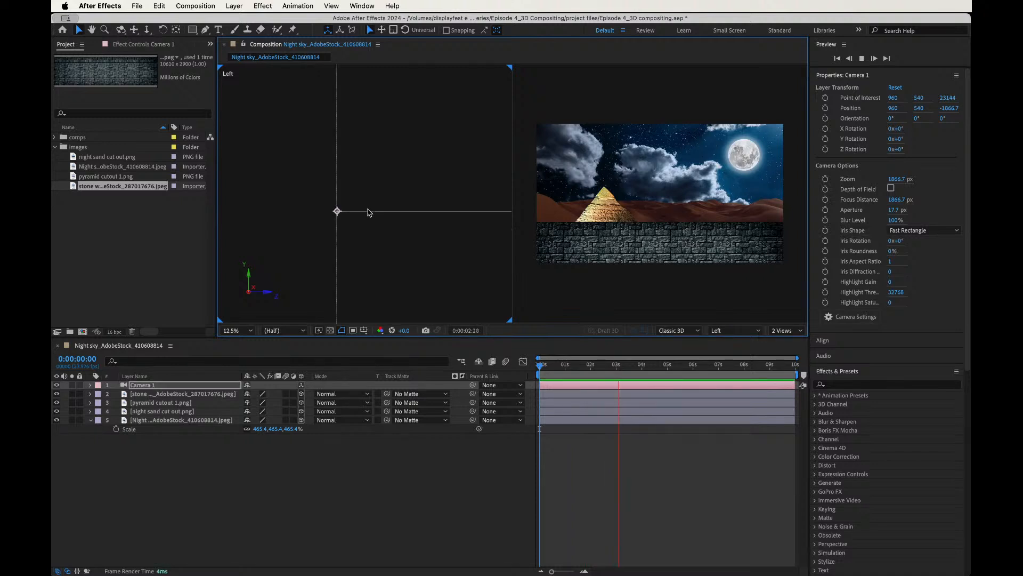
{"action": "key", "text": "space"}
{"action": "key", "text": "comma"}
{"action": "key", "text": "comma"}
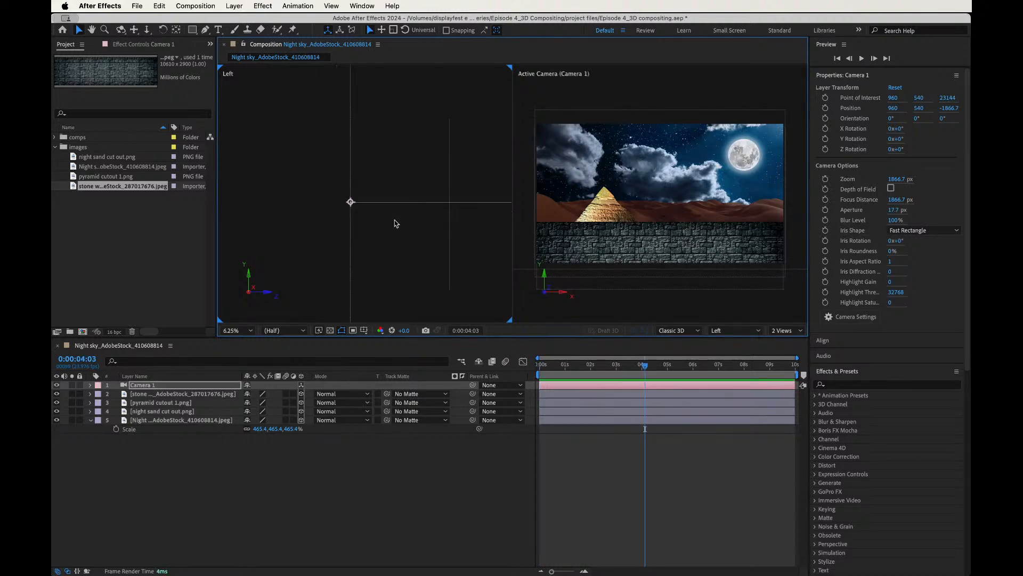
{"action": "key", "text": "comma"}
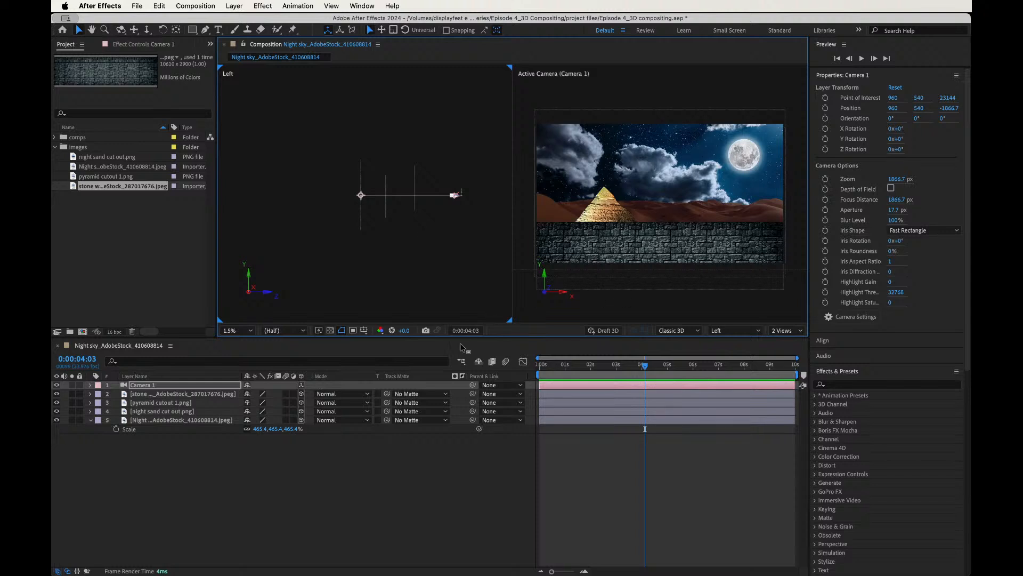
{"action": "left_click", "coordinate": [751, 331]}
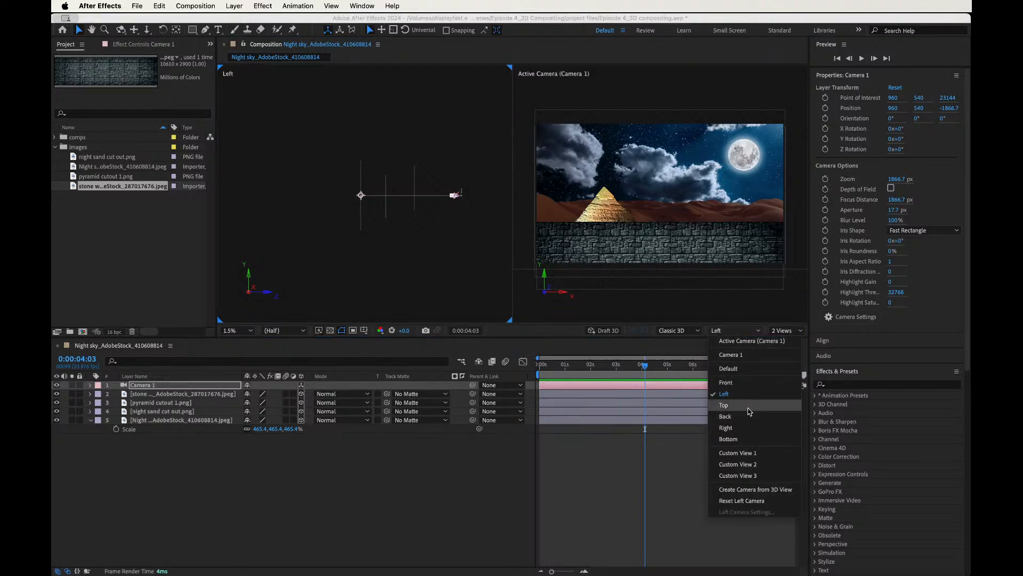
{"action": "left_click", "coordinate": [749, 406]}
{"action": "scroll", "coordinate": [461, 199], "scroll_direction": "up", "scroll_amount": 1}
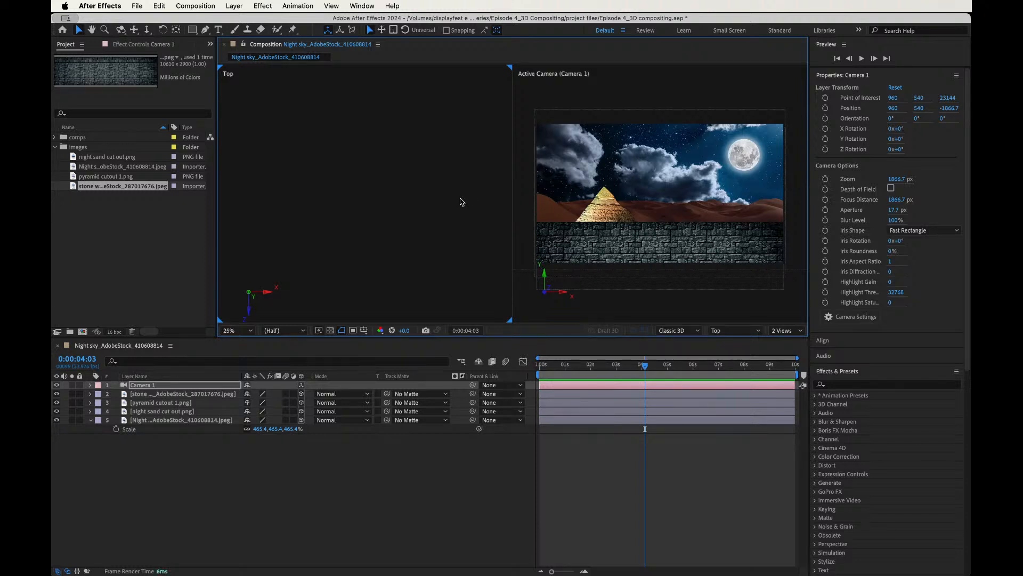
Switch the composition viewer from two views to a single active camera view.
{"action": "key", "text": "h"}
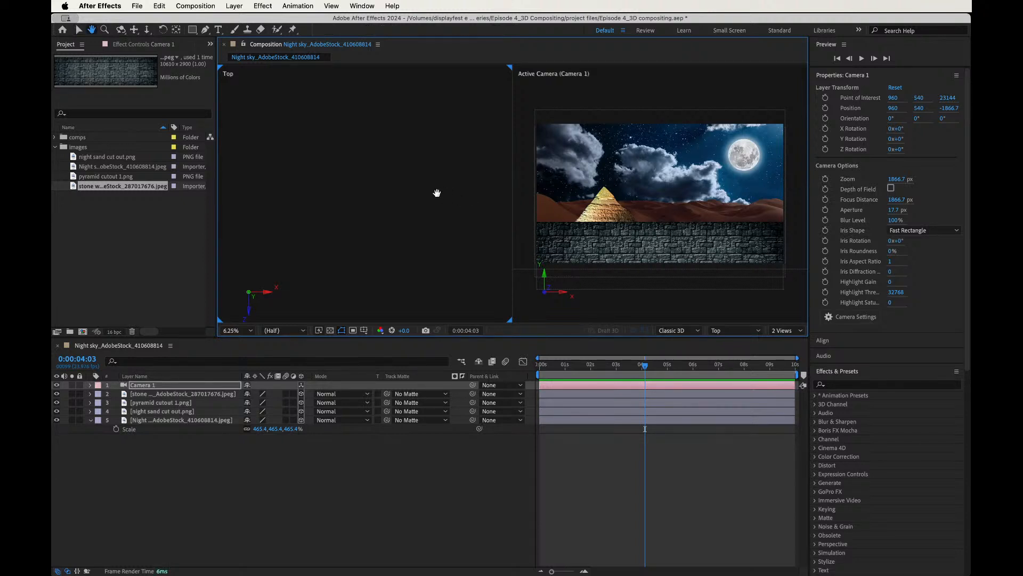
{"action": "key", "text": "v"}
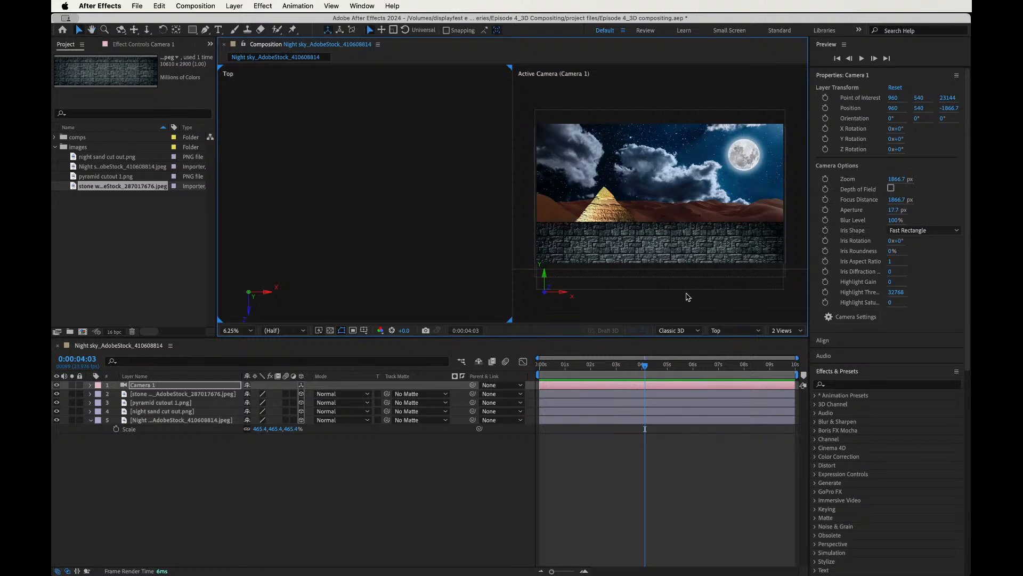
{"action": "left_click", "coordinate": [788, 331]}
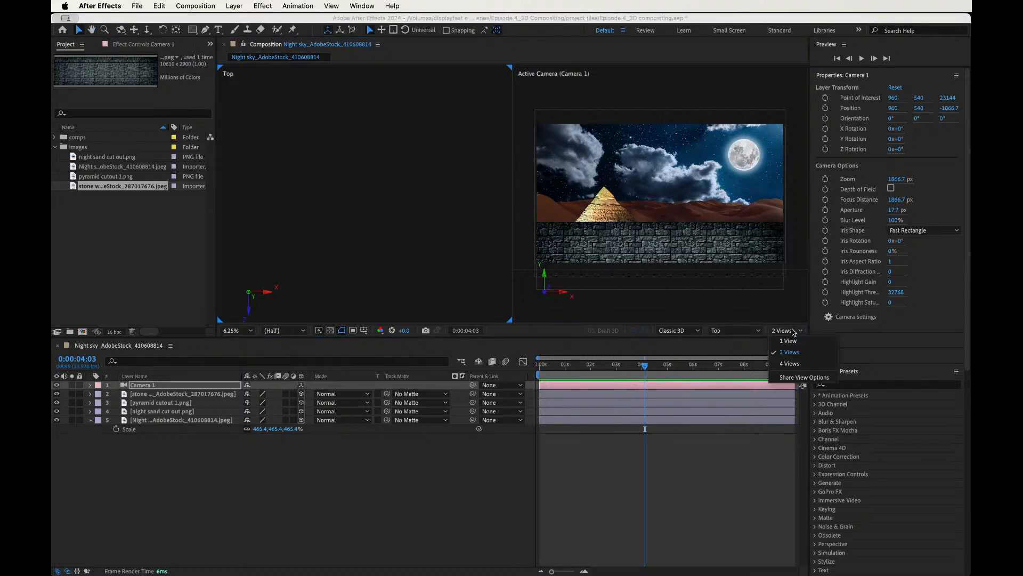
{"action": "left_click", "coordinate": [791, 344]}
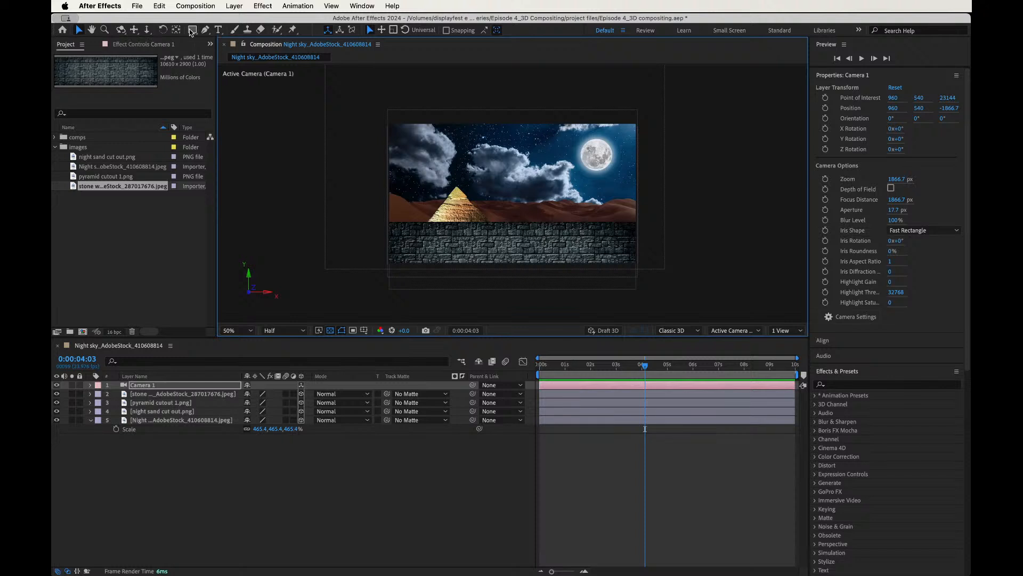
Try orbiting Camera 1 around the scene with the Orbit tool, undoing each orbit.
{"action": "left_click", "coordinate": [121, 30]}
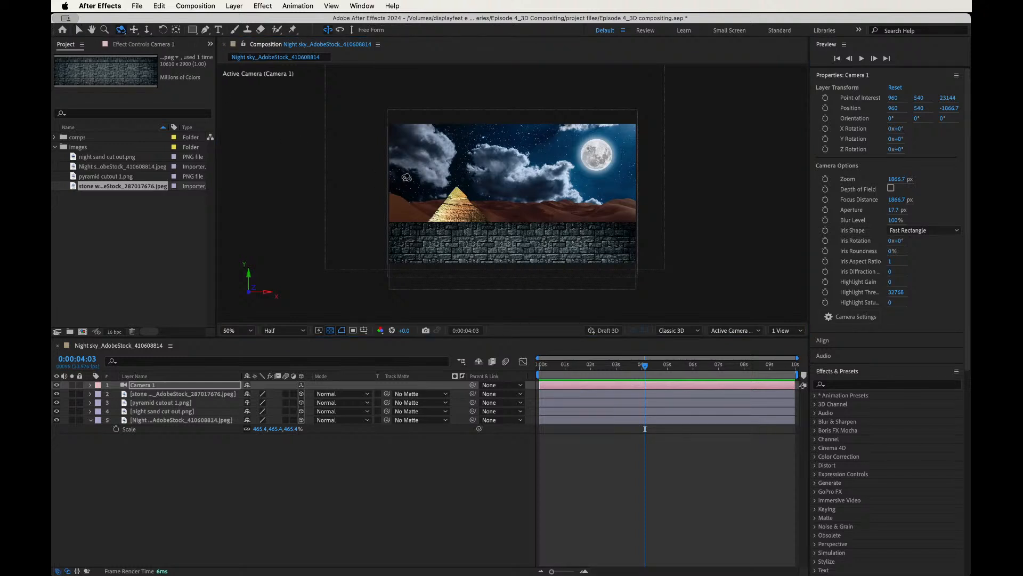
{"action": "mouse_move", "coordinate": [468, 198]}
{"action": "left_mouse_down"}
{"action": "mouse_move", "coordinate": [483, 205]}
{"action": "mouse_move", "coordinate": [464, 188]}
{"action": "left_mouse_up"}
{"action": "key", "text": "super+z"}
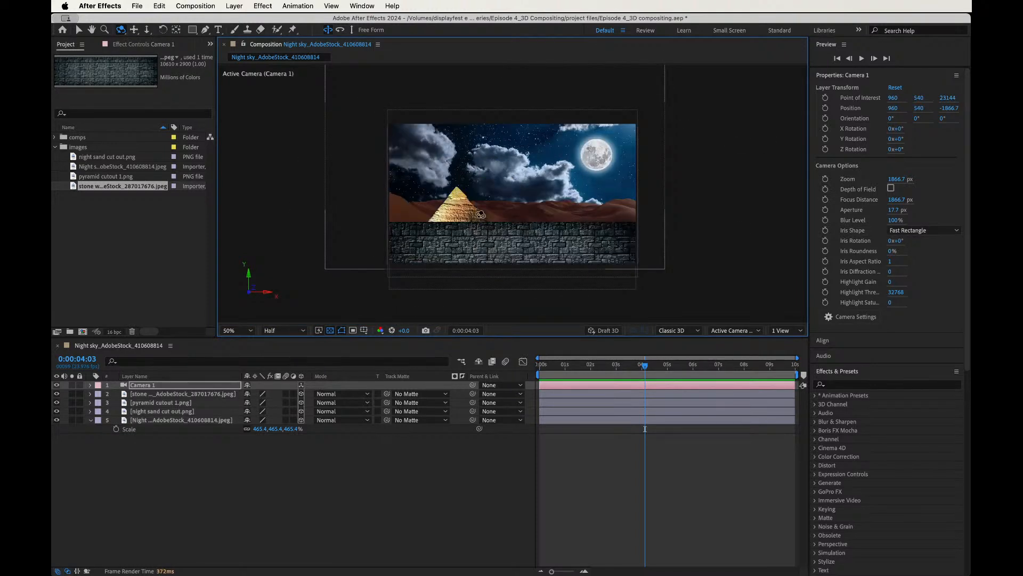
{"action": "mouse_move", "coordinate": [505, 212]}
{"action": "left_mouse_down"}
{"action": "mouse_move", "coordinate": [590, 213]}
{"action": "mouse_move", "coordinate": [473, 210]}
{"action": "mouse_move", "coordinate": [489, 213]}
{"action": "mouse_move", "coordinate": [497, 236]}
{"action": "mouse_move", "coordinate": [507, 212]}
{"action": "mouse_move", "coordinate": [497, 207]}
{"action": "left_mouse_up"}
{"action": "key", "text": "super+z"}
{"action": "key", "text": "v"}
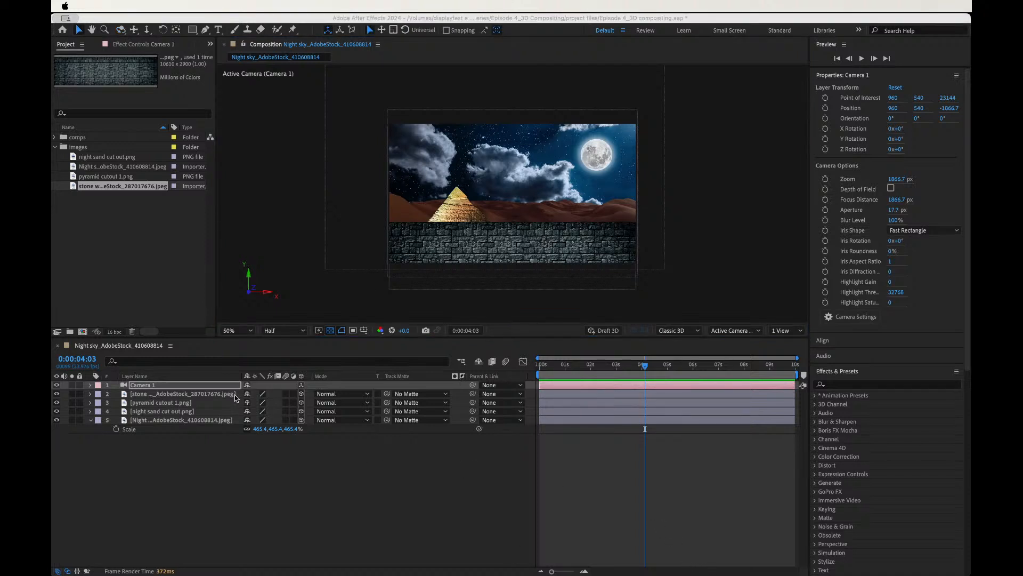
Switch to Chrome and watch the 3D Compositing tutorial up to the camera position animation, pausing at about 8:27.
{"action": "key", "text": "super+Tab"}
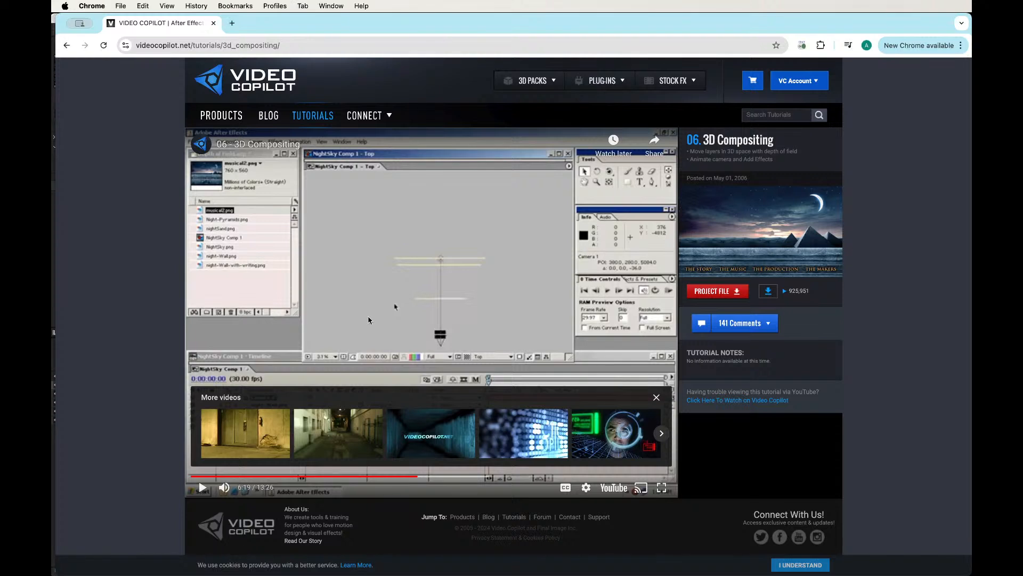
{"action": "left_click", "coordinate": [388, 277]}
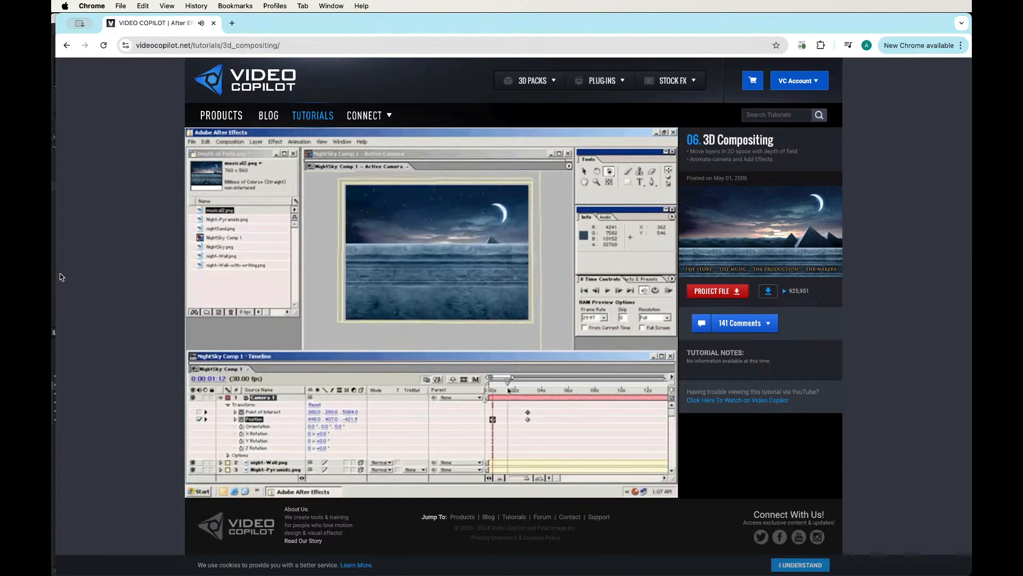
{"action": "mouse_move", "coordinate": [367, 286]}
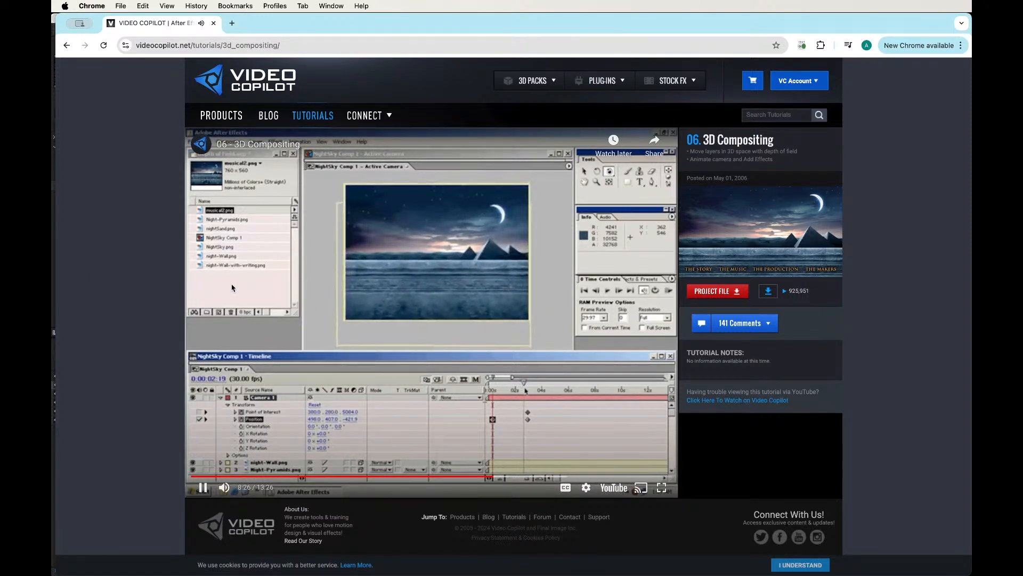
{"action": "left_click", "coordinate": [366, 286]}
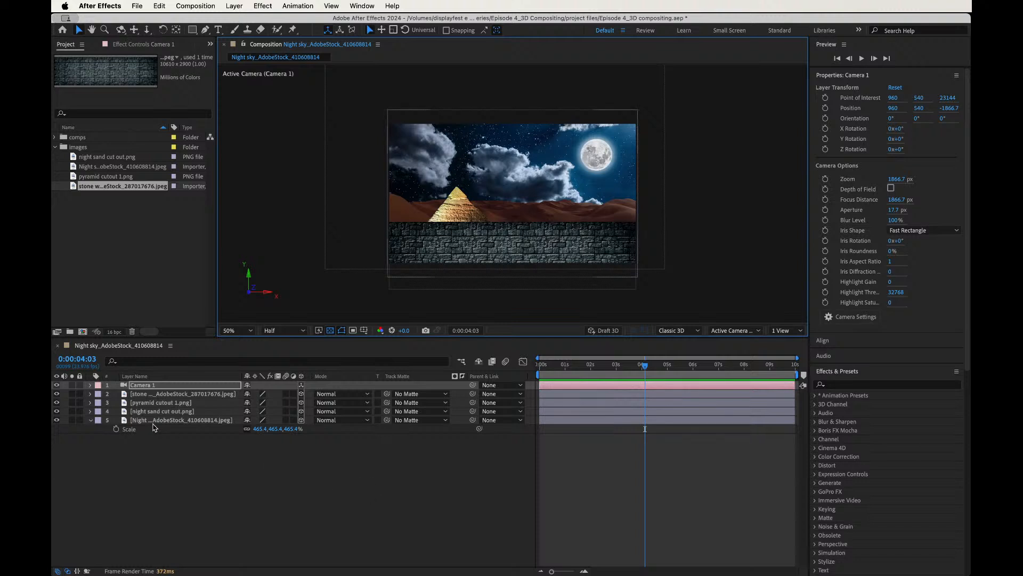
Keyframe Camera 1's Point of Interest and Position at 0:00:03:00.
{"action": "left_click", "coordinate": [192, 388]}
{"action": "key", "text": "p"}
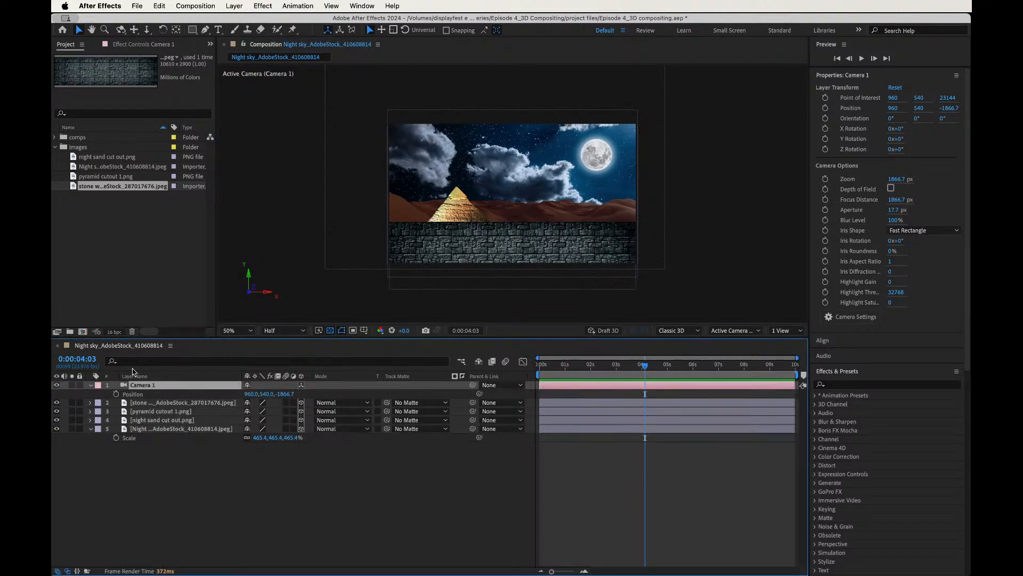
{"action": "left_click", "coordinate": [91, 387]}
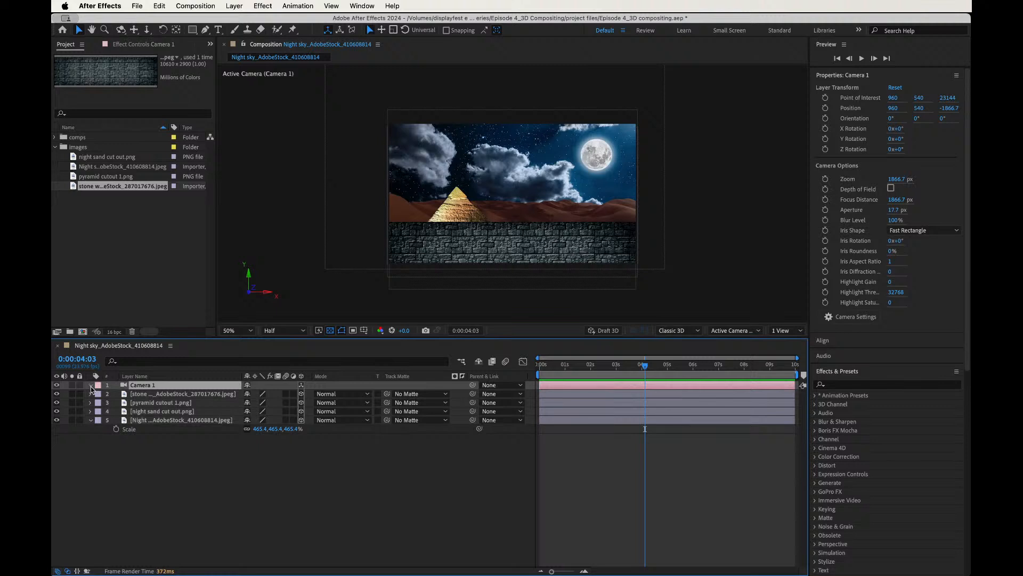
{"action": "left_click", "coordinate": [91, 387]}
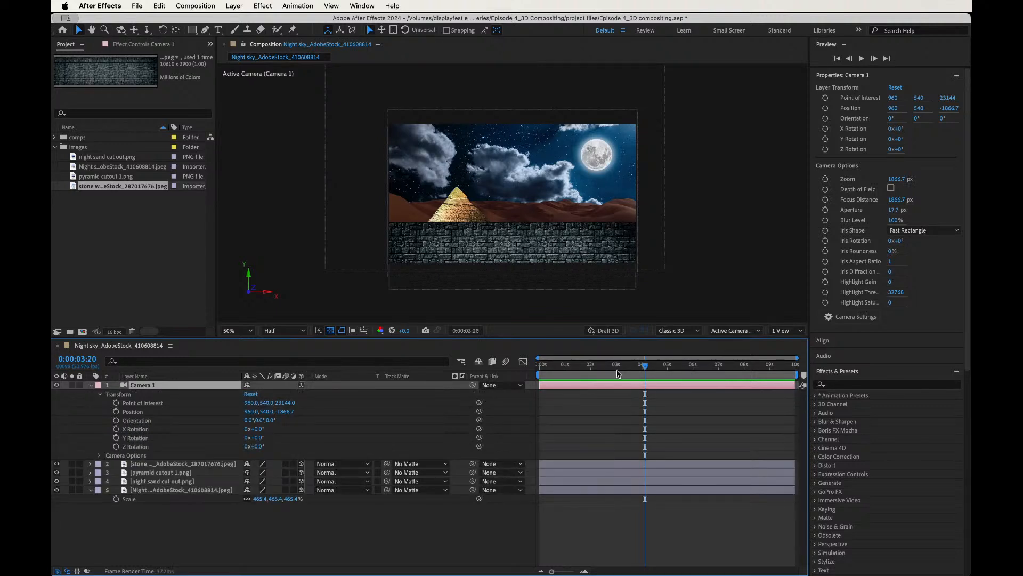
{"action": "left_click", "coordinate": [611, 369]}
{"action": "left_click_drag", "start_coordinate": [610, 371], "coordinate": [616, 370]}
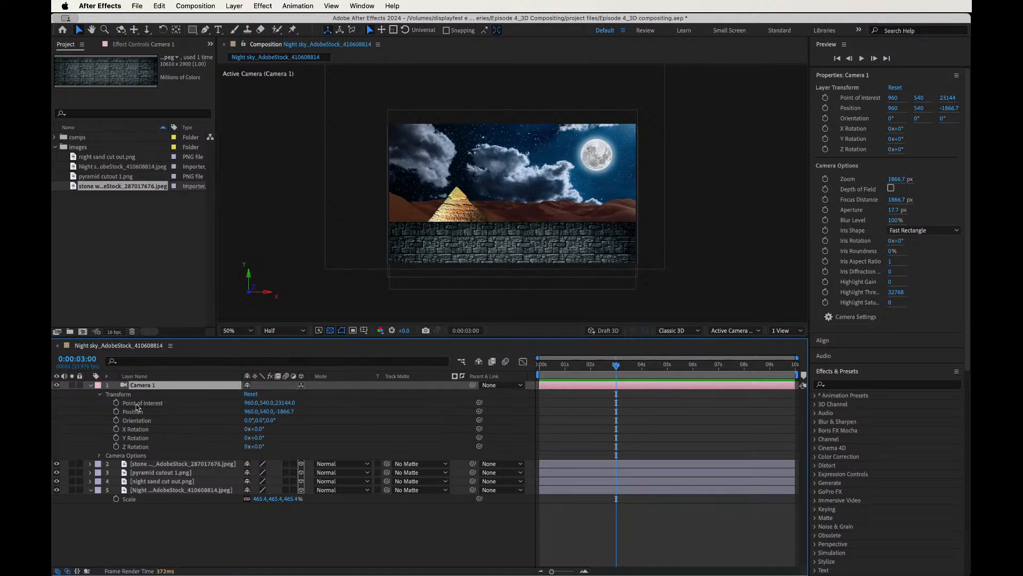
{"action": "left_click", "coordinate": [116, 403]}
{"action": "left_click", "coordinate": [117, 411]}
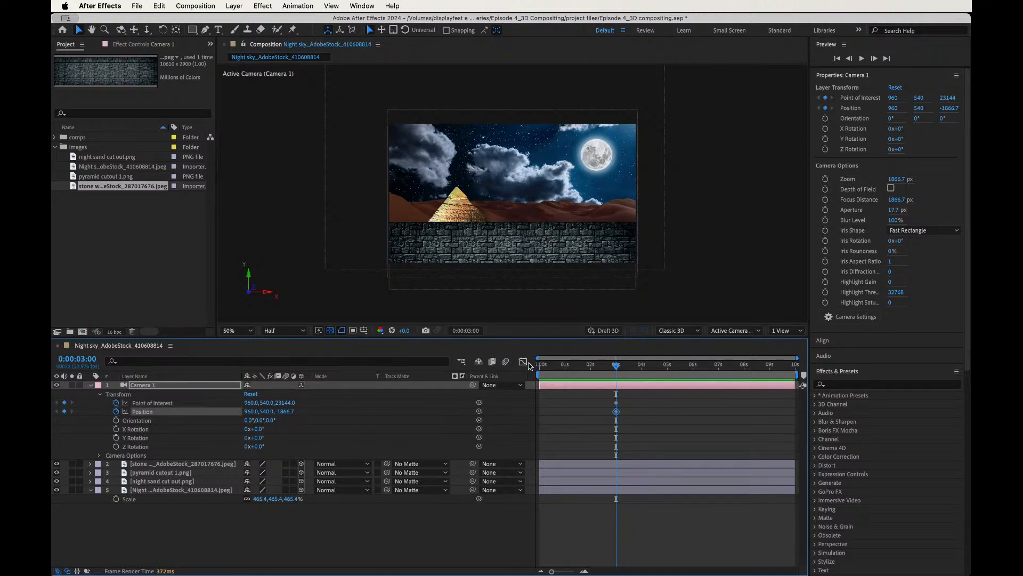
Keyframe Camera 1's Position at 0:00:00:05 with X 1098, Y 936 and Z -1224.7, moved close to the stone wall.
{"action": "left_click_drag", "start_coordinate": [616, 367], "coordinate": [545, 375]}
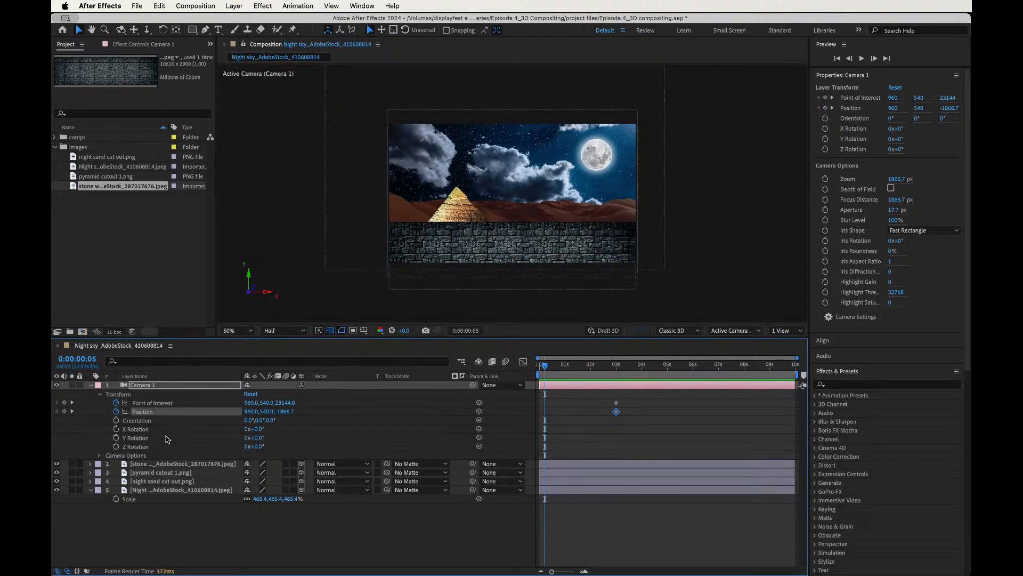
{"action": "left_click", "coordinate": [64, 411]}
{"action": "left_click_drag", "start_coordinate": [268, 411], "coordinate": [378, 408]}
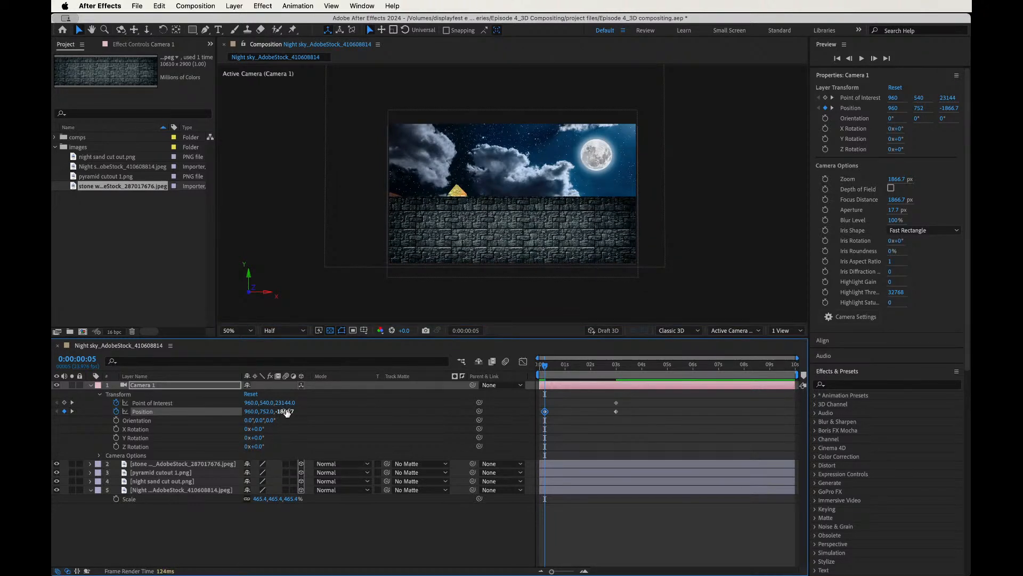
{"action": "left_click_drag", "start_coordinate": [287, 411], "coordinate": [506, 413]}
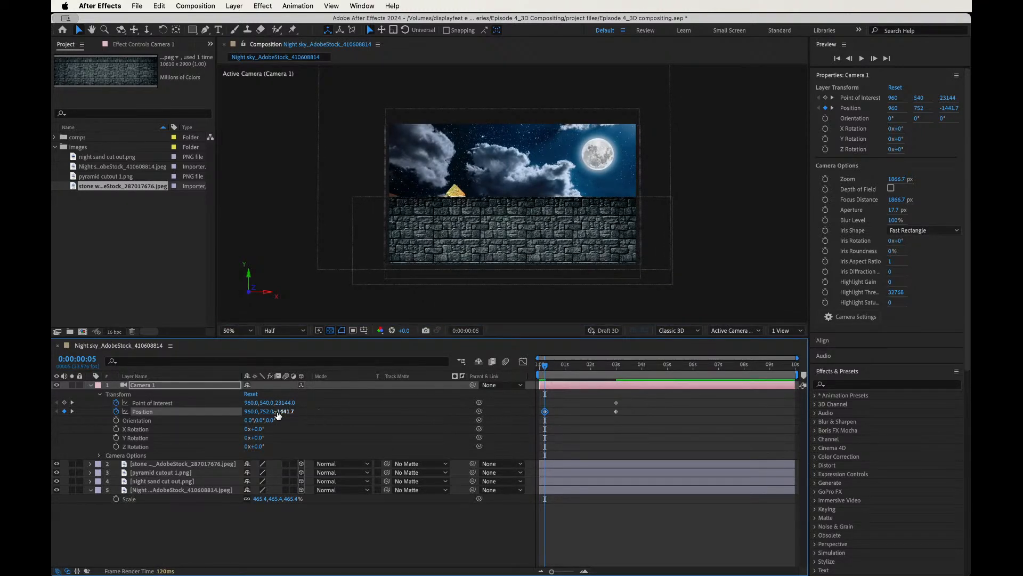
{"action": "left_click_drag", "start_coordinate": [278, 412], "coordinate": [385, 410]}
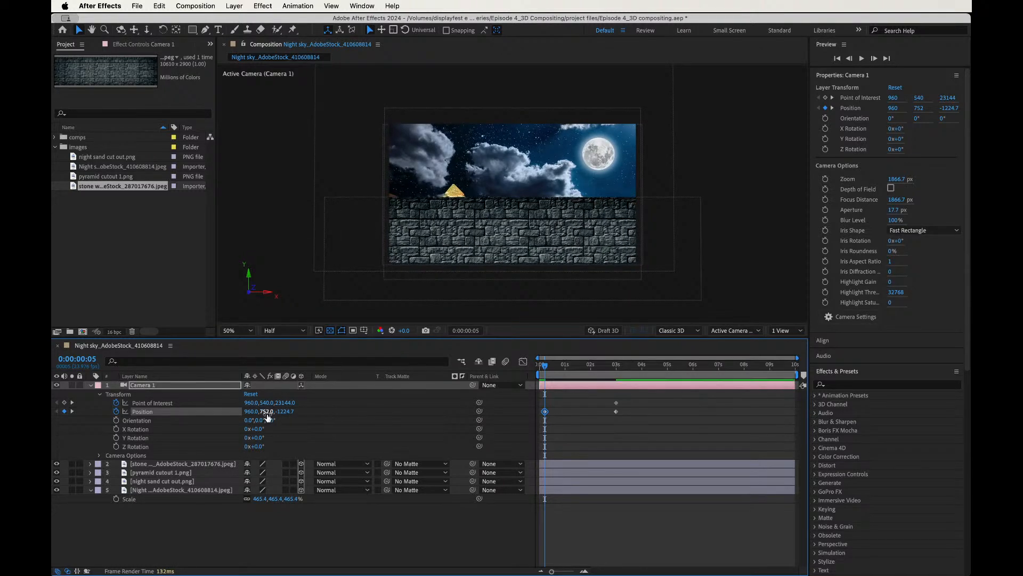
{"action": "left_click_drag", "start_coordinate": [267, 416], "coordinate": [301, 407]}
{"action": "left_click_drag", "start_coordinate": [309, 406], "coordinate": [363, 411]}
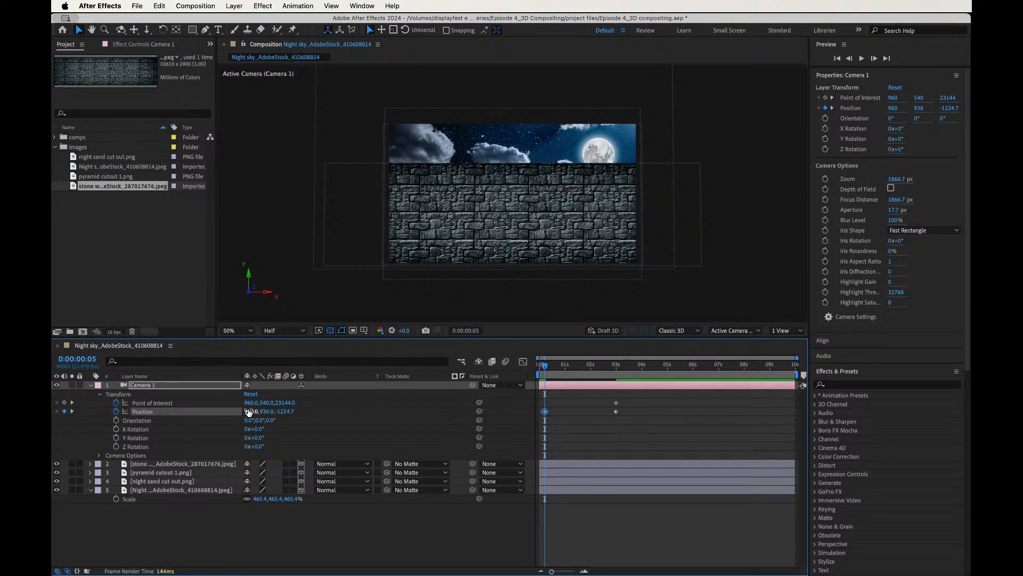
{"action": "left_click_drag", "start_coordinate": [250, 411], "coordinate": [323, 409]}
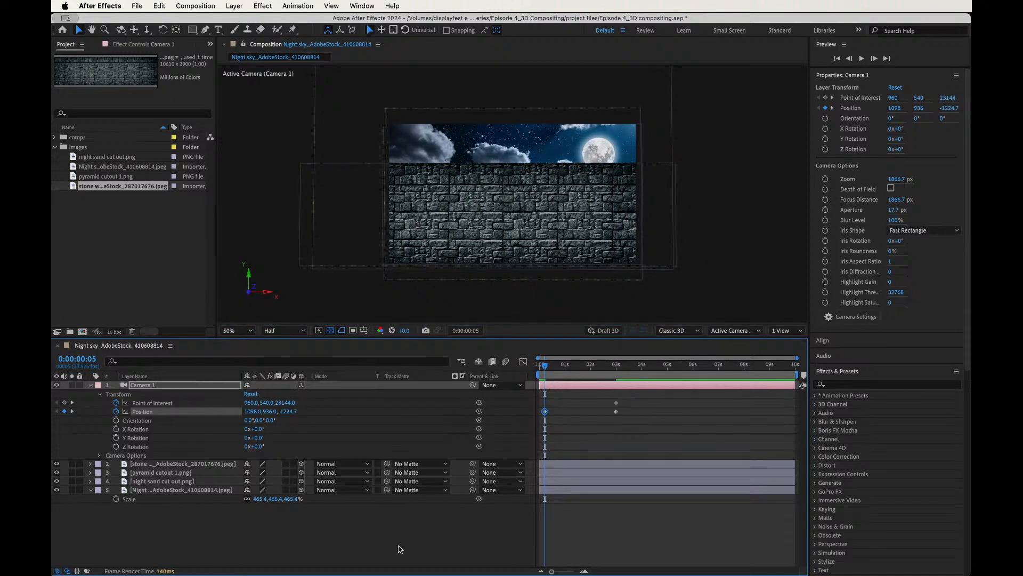
Preview the camera move from 0:00:00:05 and again from the start of the composition.
{"action": "key", "text": "space"}
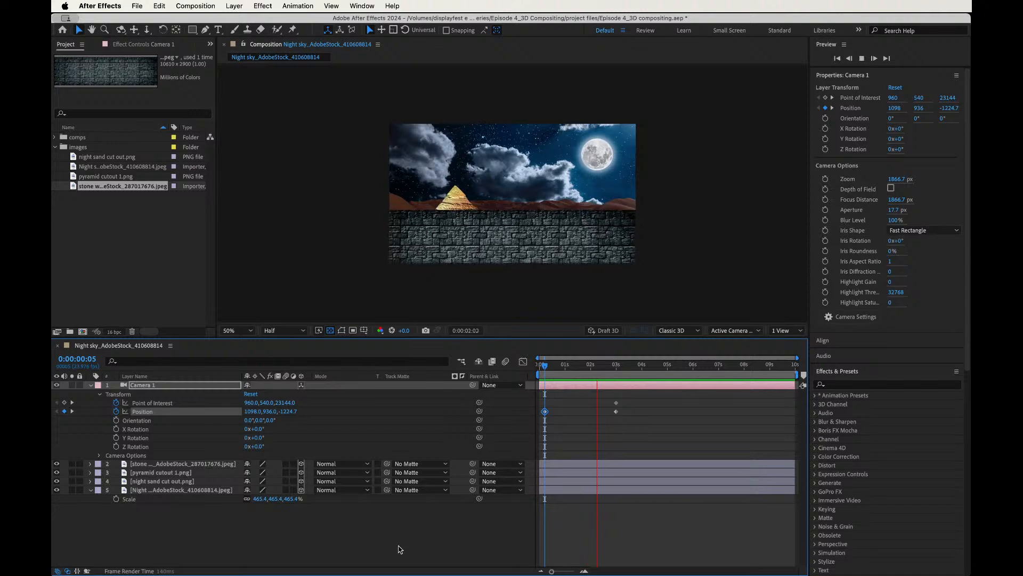
{"action": "key", "text": "space"}
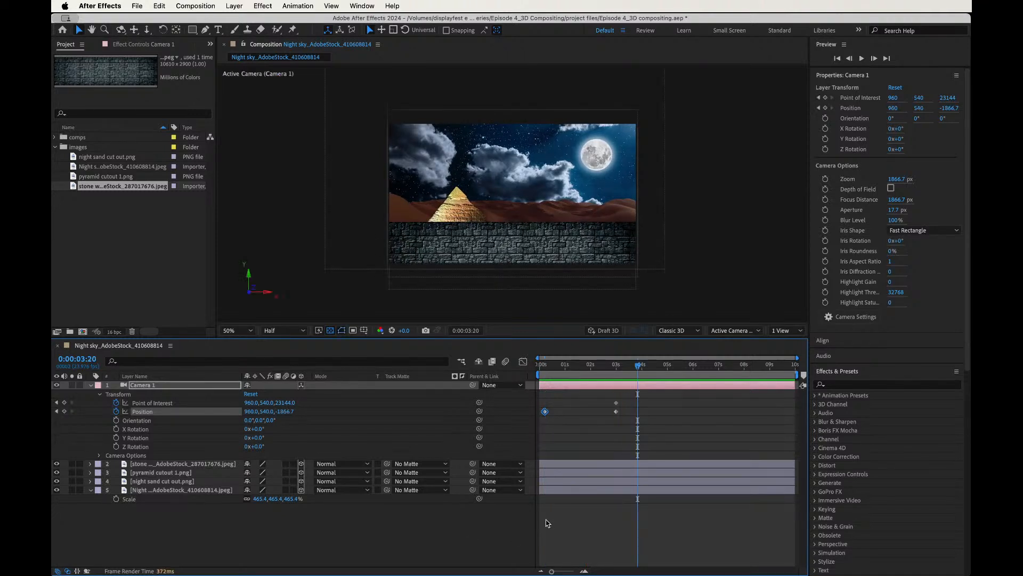
{"action": "left_click_drag", "start_coordinate": [581, 367], "coordinate": [481, 378]}
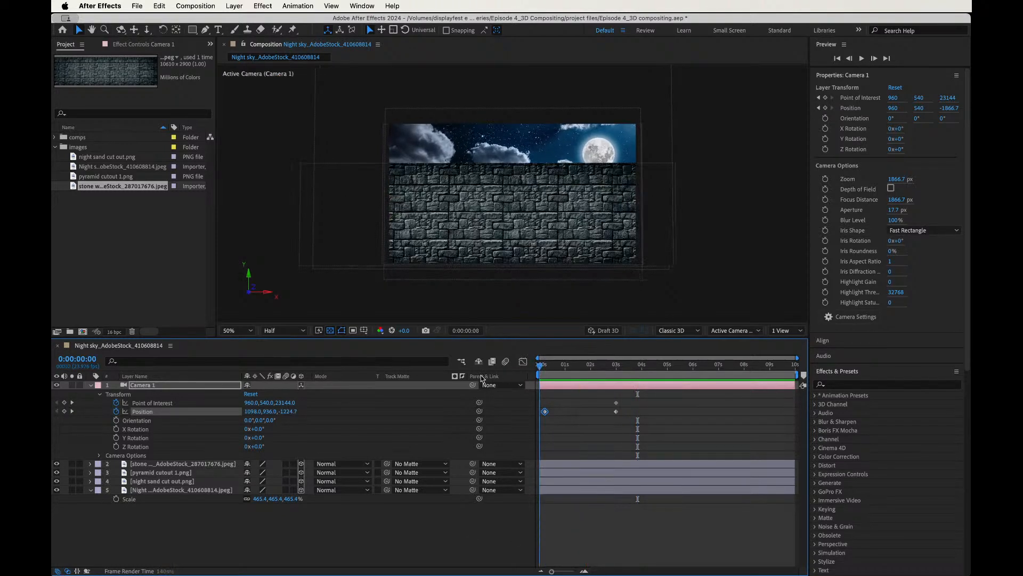
{"action": "key", "text": "space"}
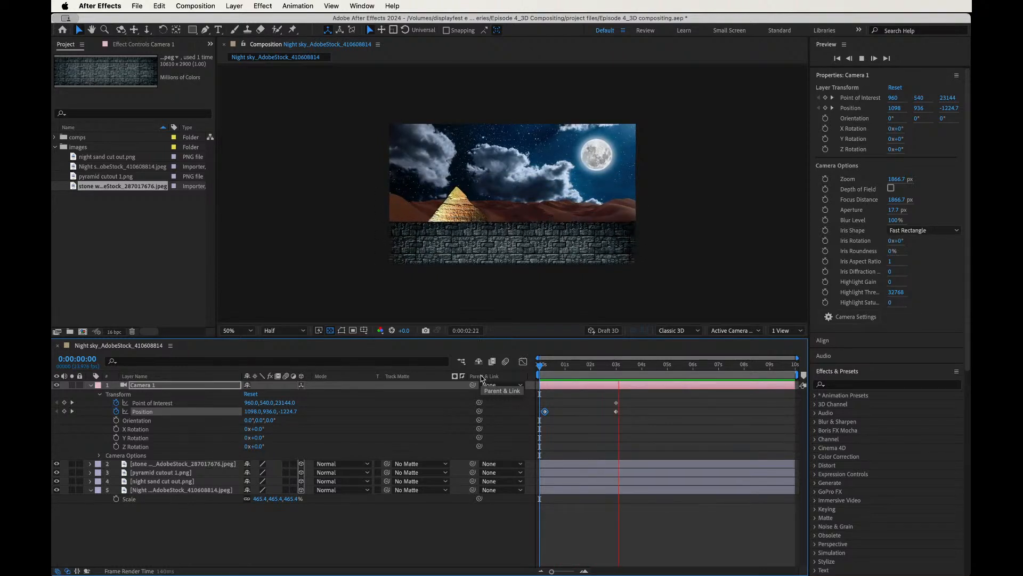
{"action": "key", "text": "space"}
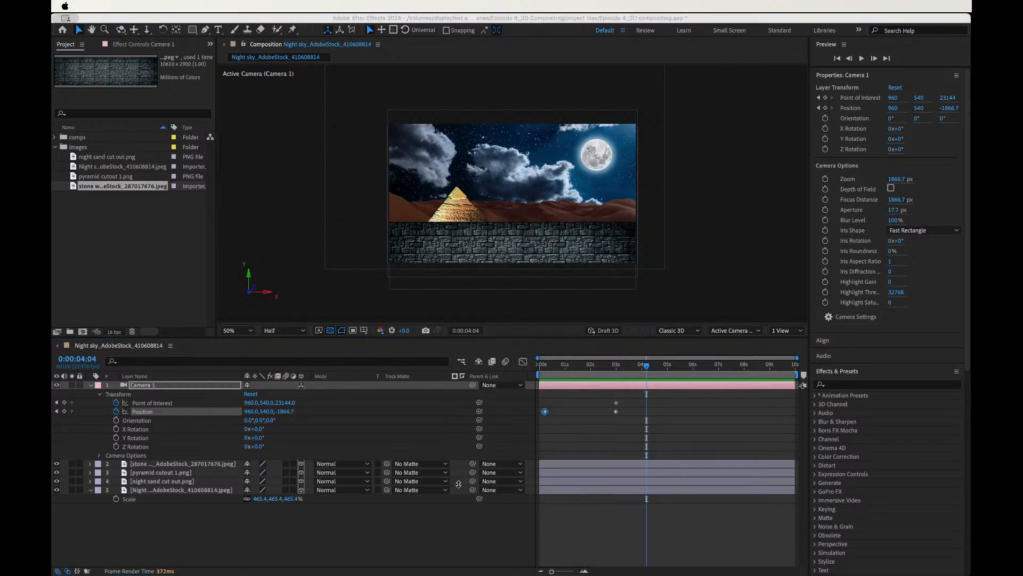
Switch to Chrome and continue the tutorial through its depth of field and aperture keyframing section.
{"action": "key", "text": "super+Tab"}
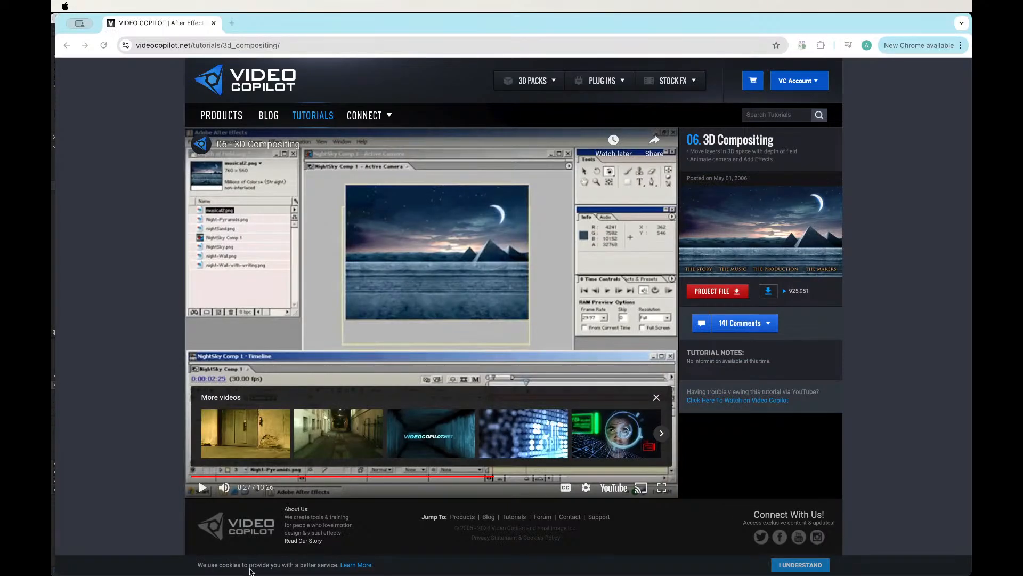
{"action": "left_click", "coordinate": [342, 344]}
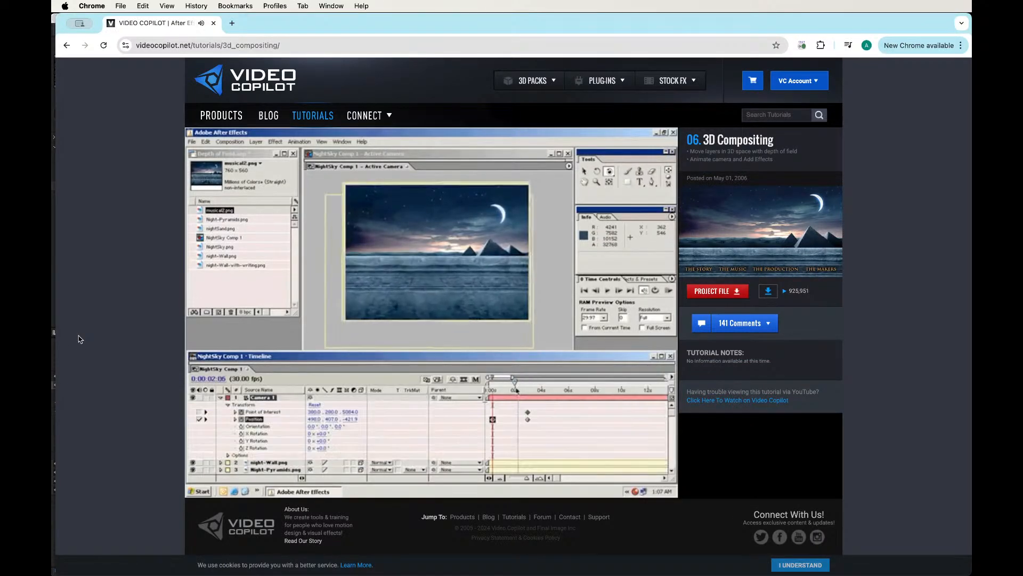
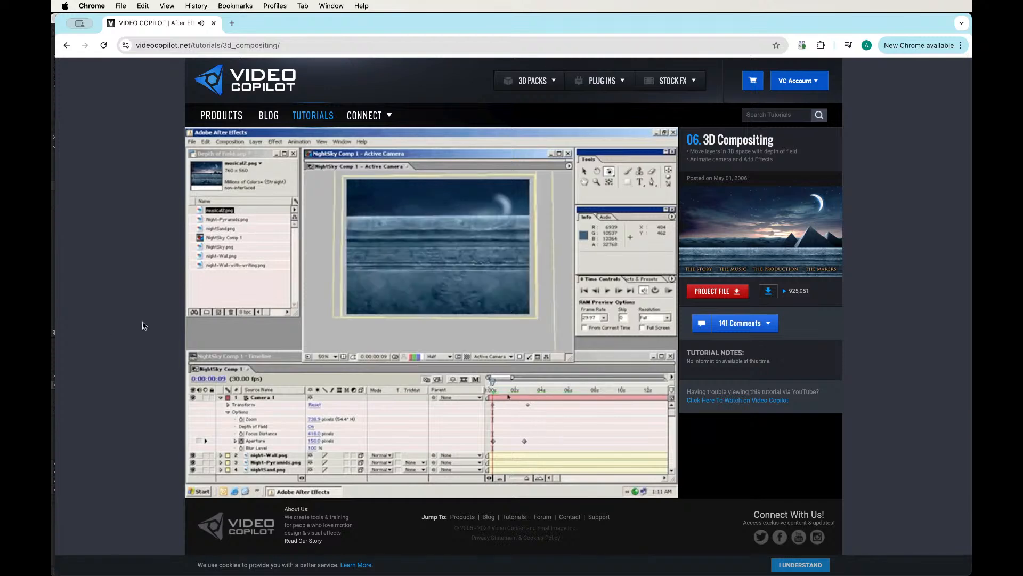
{"action": "left_click", "coordinate": [427, 317]}
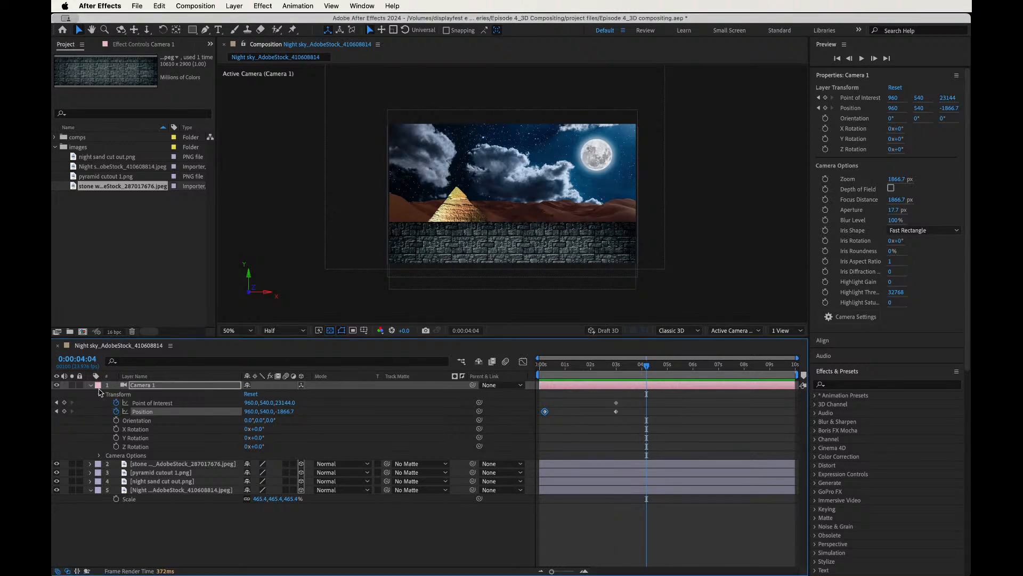
Turn on Depth of Field for Camera 1 and show the composition at 0:00:00:03, fitted to the viewer.
{"action": "left_click", "coordinate": [99, 394]}
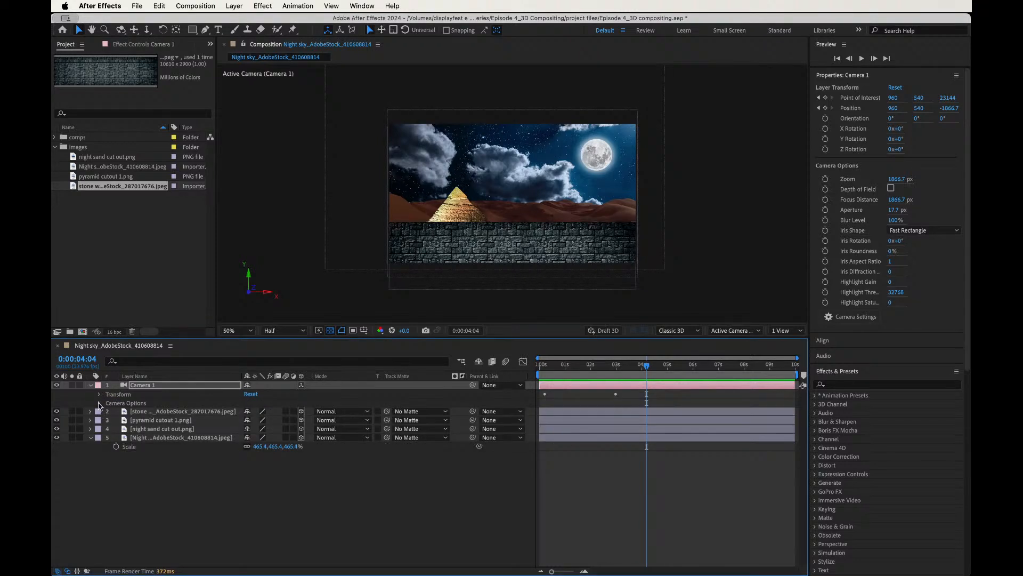
{"action": "left_click", "coordinate": [99, 403]}
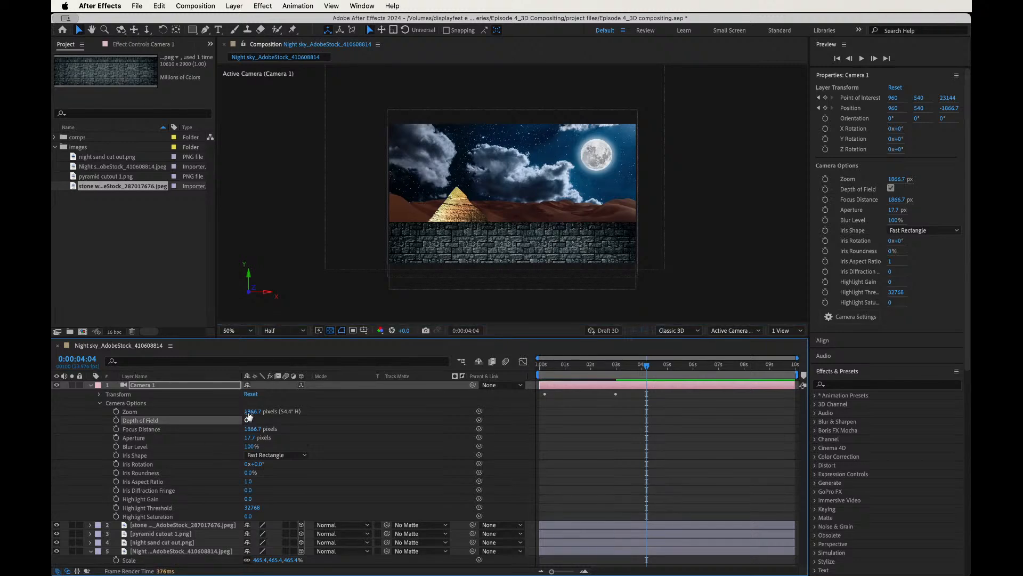
{"action": "left_click", "coordinate": [238, 331]}
{"action": "left_click", "coordinate": [246, 344]}
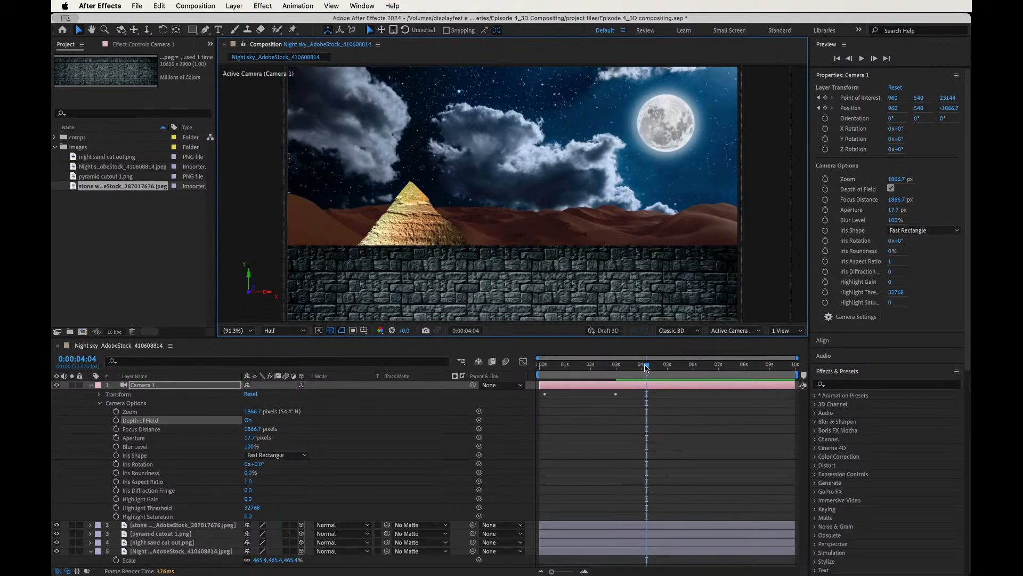
{"action": "left_click_drag", "start_coordinate": [644, 367], "coordinate": [543, 376]}
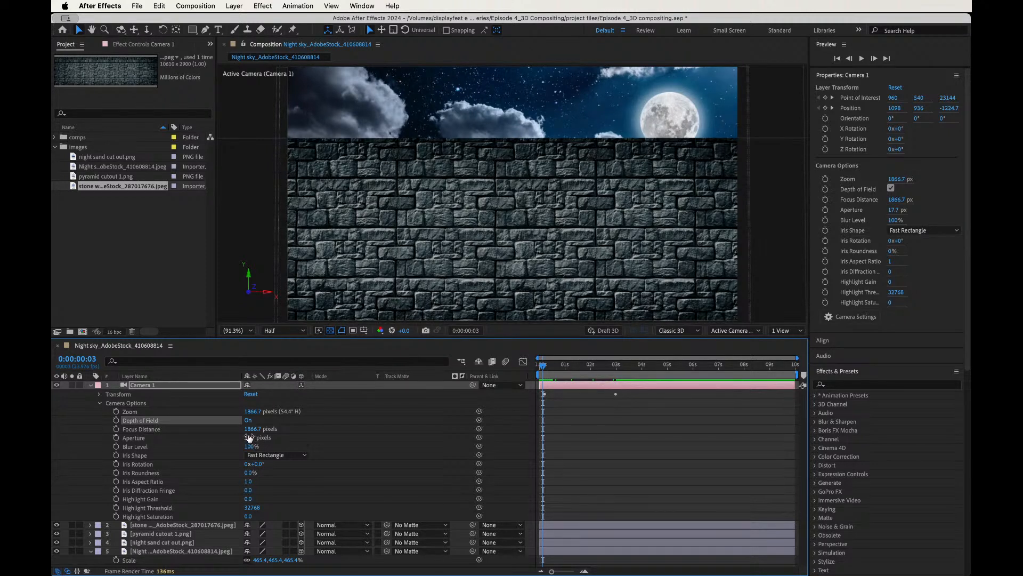
Try several Aperture values on Camera 1 to compare the blur, and return the Aperture to 0 pixels.
{"action": "left_click_drag", "start_coordinate": [250, 437], "coordinate": [421, 444]}
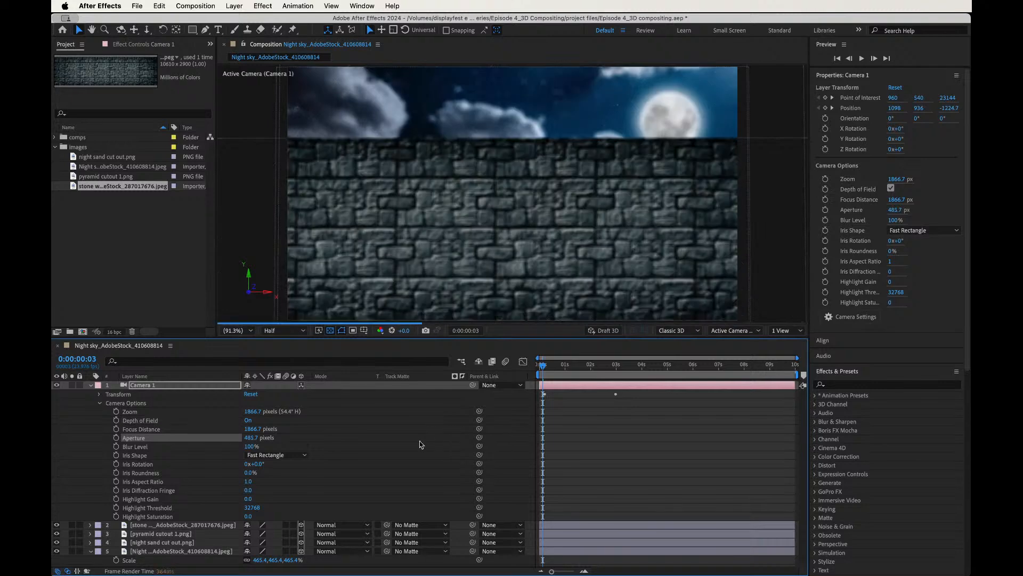
{"action": "mouse_move", "coordinate": [251, 438]}
{"action": "left_mouse_down"}
{"action": "mouse_move", "coordinate": [307, 440]}
{"action": "mouse_move", "coordinate": [227, 443]}
{"action": "mouse_move", "coordinate": [263, 443]}
{"action": "left_mouse_up"}
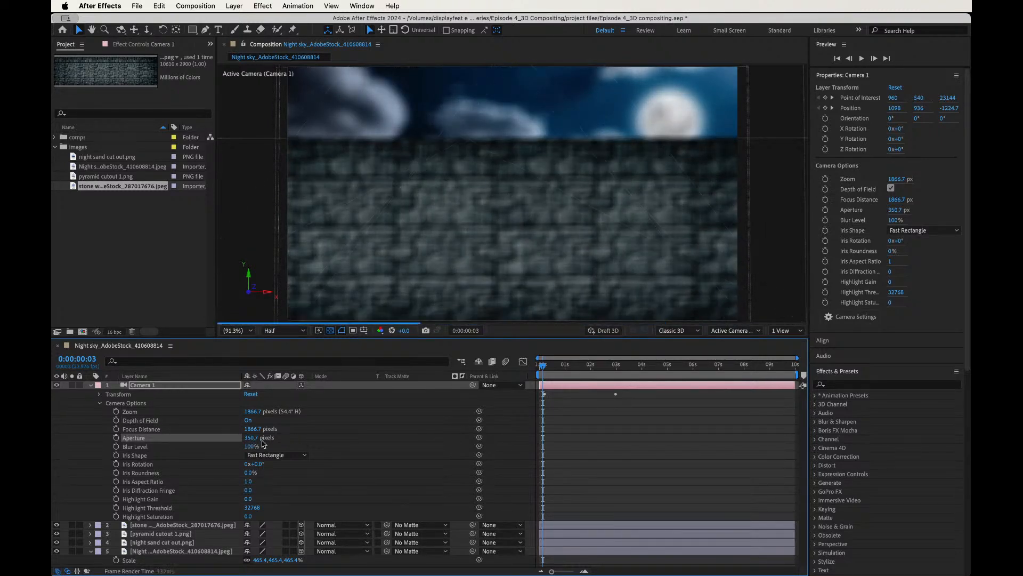
{"action": "left_click_drag", "start_coordinate": [189, 441], "coordinate": [169, 442]}
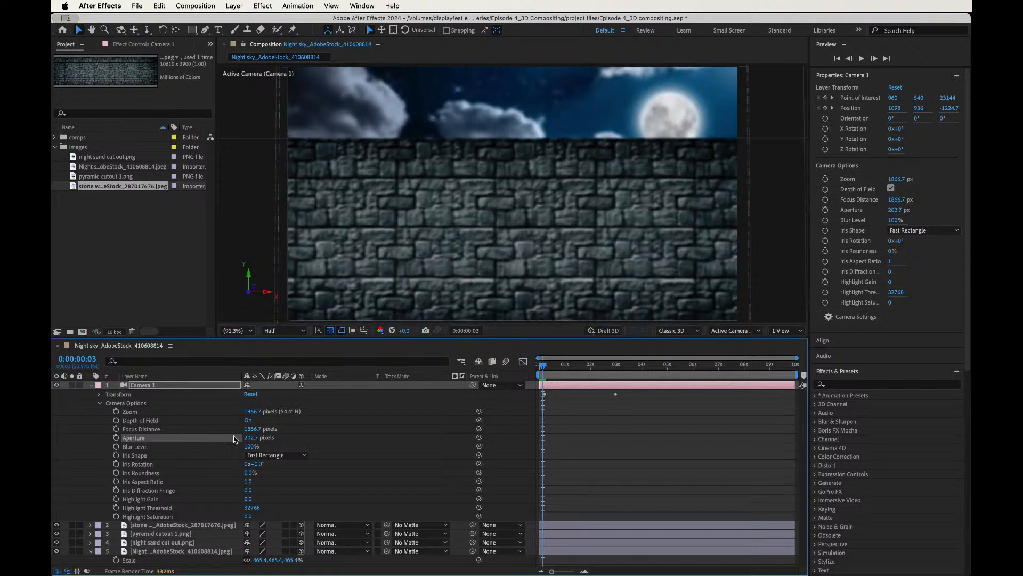
{"action": "left_click", "coordinate": [254, 434]}
{"action": "type", "text": "0"}
{"action": "key", "text": "Return"}
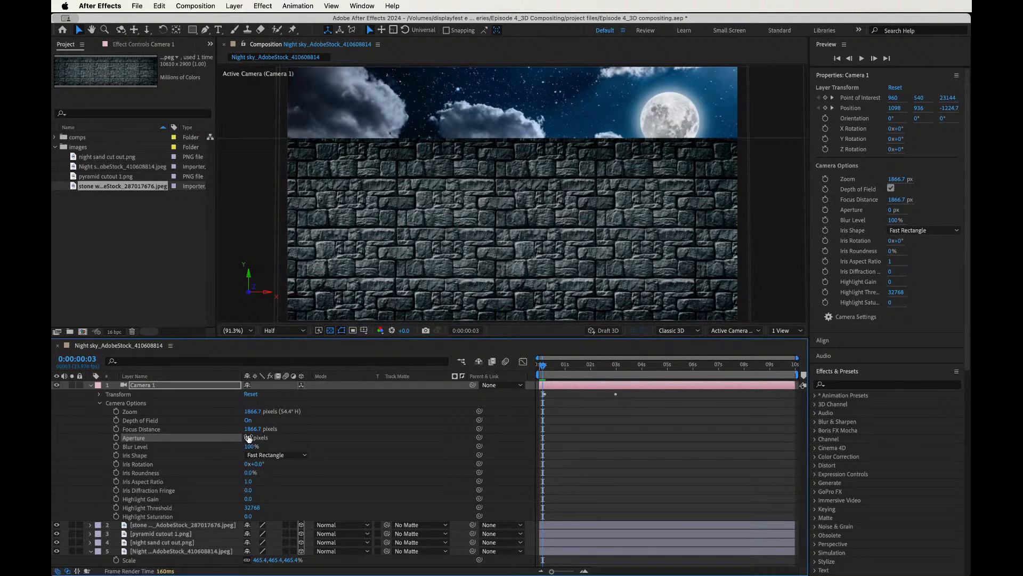
Set Camera 1's Aperture to 302 pixels and its Focus Distance to 1344 pixels, focusing on the stone wall.
{"action": "left_click_drag", "start_coordinate": [248, 437], "coordinate": [354, 438]}
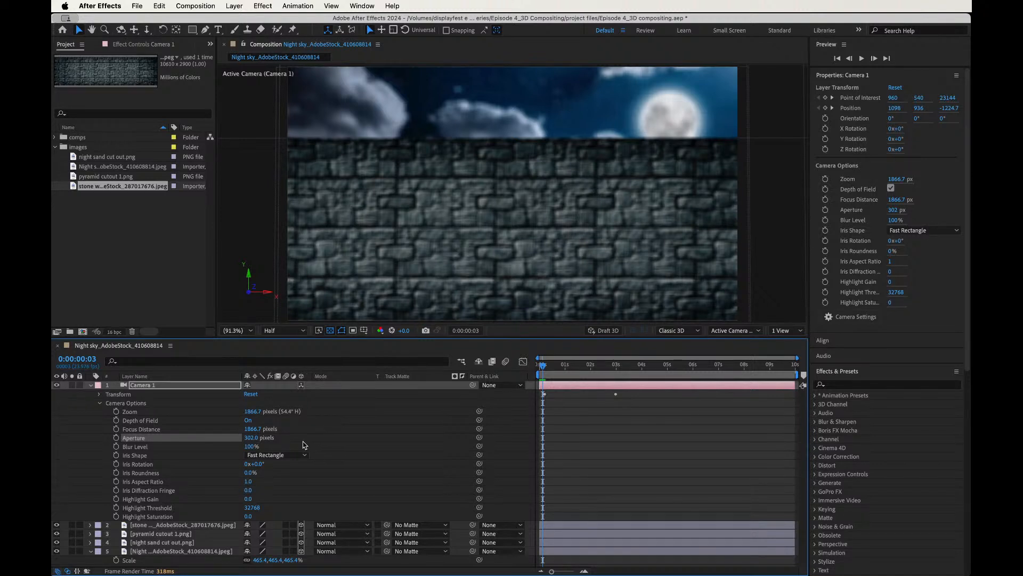
{"action": "mouse_move", "coordinate": [256, 430]}
{"action": "left_mouse_down"}
{"action": "mouse_move", "coordinate": [213, 436]}
{"action": "mouse_move", "coordinate": [249, 434]}
{"action": "mouse_move", "coordinate": [237, 430]}
{"action": "left_mouse_up"}
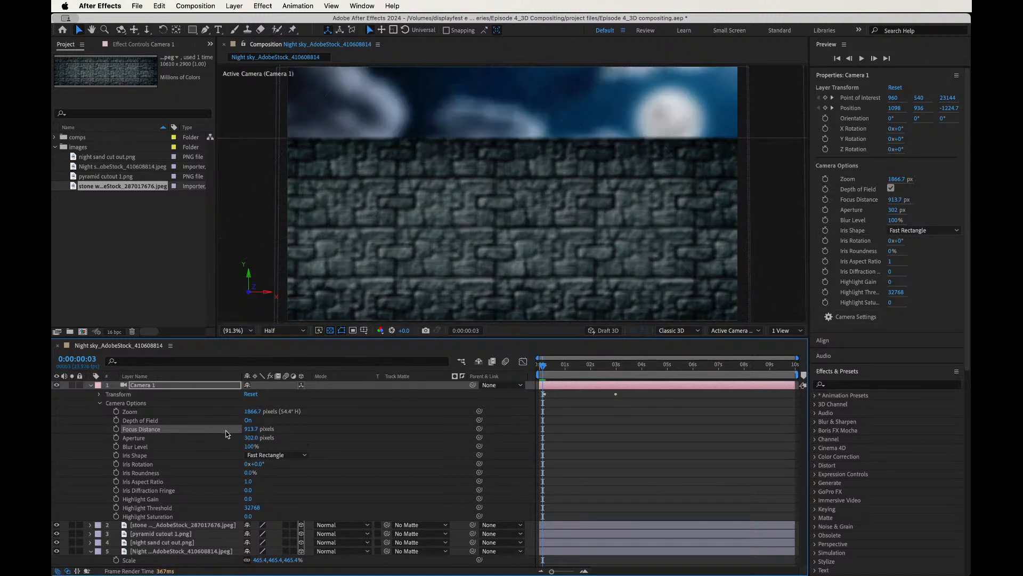
{"action": "left_click_drag", "start_coordinate": [236, 430], "coordinate": [203, 433]}
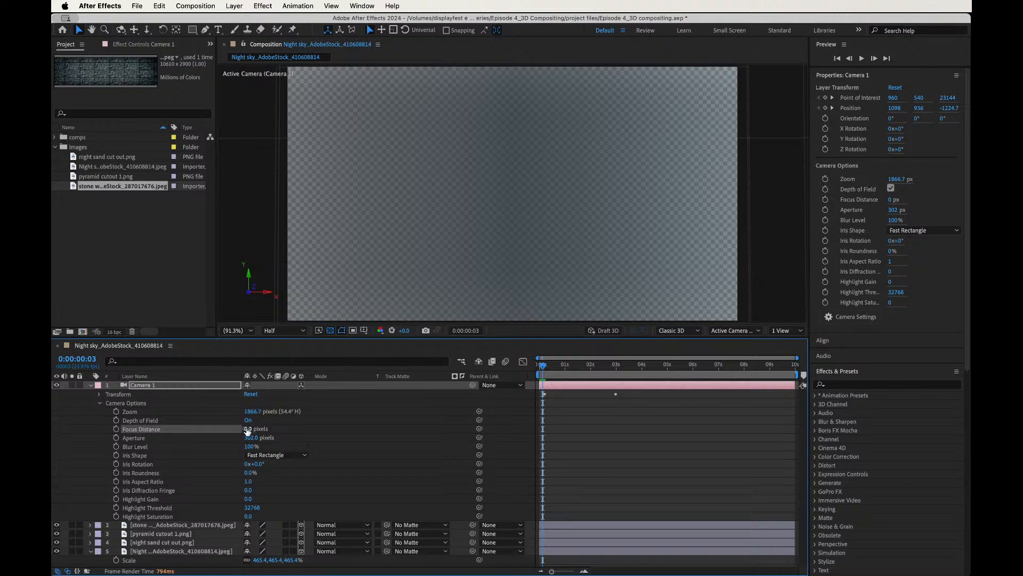
{"action": "left_click_drag", "start_coordinate": [255, 428], "coordinate": [363, 433]}
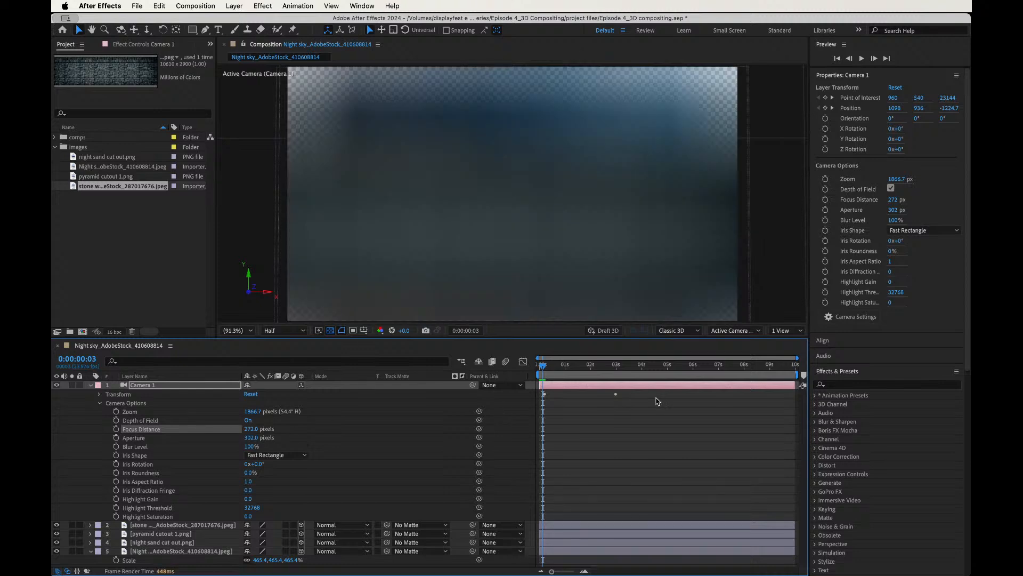
{"action": "left_click_drag", "start_coordinate": [256, 429], "coordinate": [316, 428]}
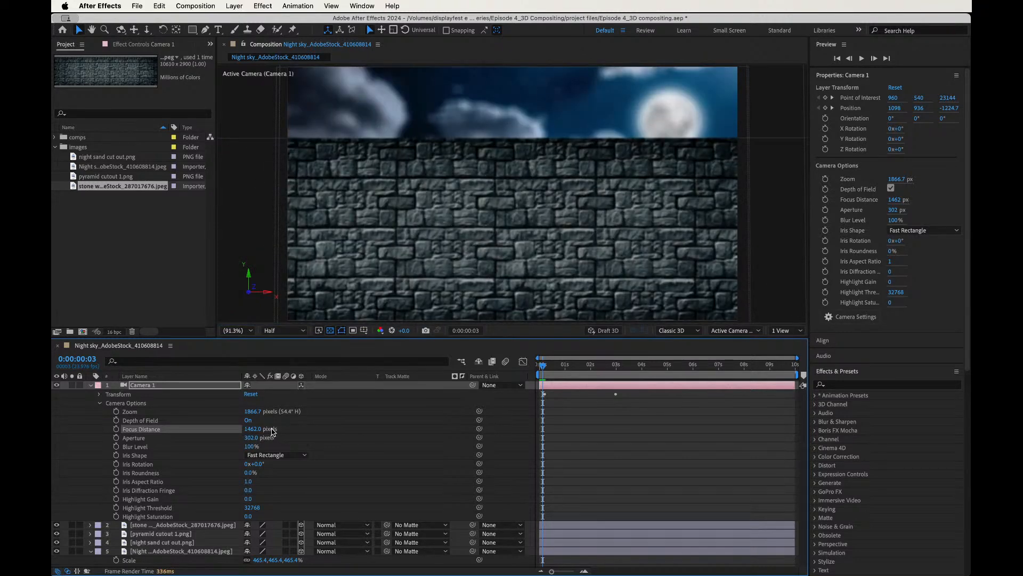
{"action": "mouse_move", "coordinate": [257, 428]}
{"action": "left_mouse_down"}
{"action": "mouse_move", "coordinate": [206, 433]}
{"action": "mouse_move", "coordinate": [239, 431]}
{"action": "left_mouse_up"}
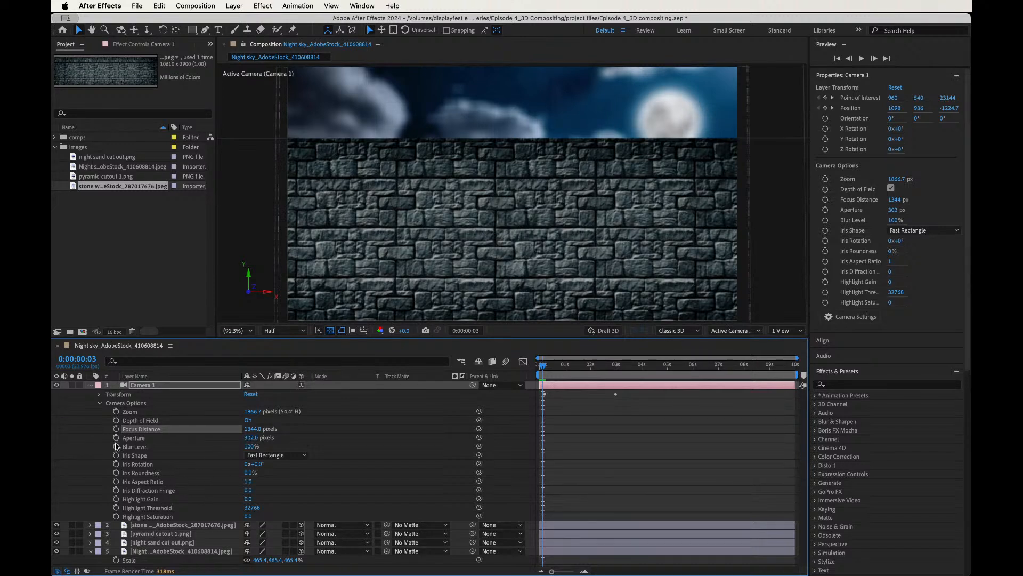
Keyframe Camera 1's Aperture at 302 pixels at 0:00:00:03 and at 0 pixels at 0:00:02:19.
{"action": "left_click", "coordinate": [116, 438]}
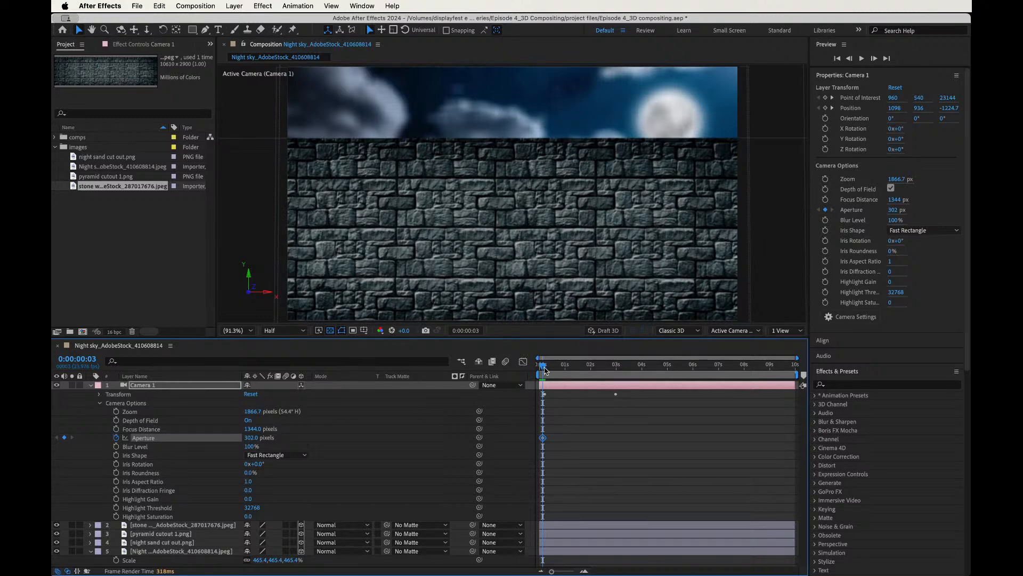
{"action": "left_click_drag", "start_coordinate": [545, 370], "coordinate": [613, 366]}
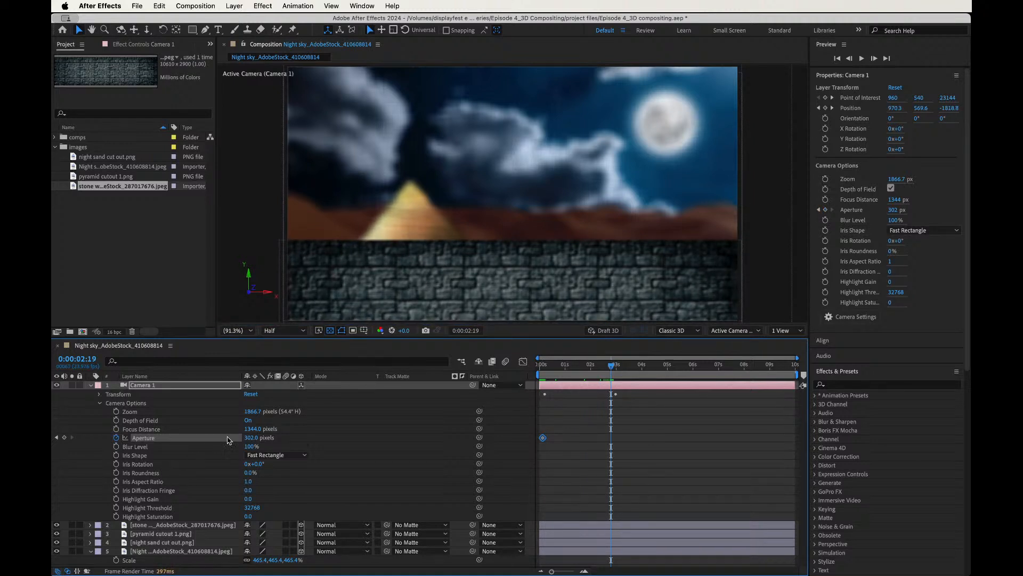
{"action": "left_click", "coordinate": [252, 437]}
{"action": "type", "text": "0"}
{"action": "key", "text": "Return"}
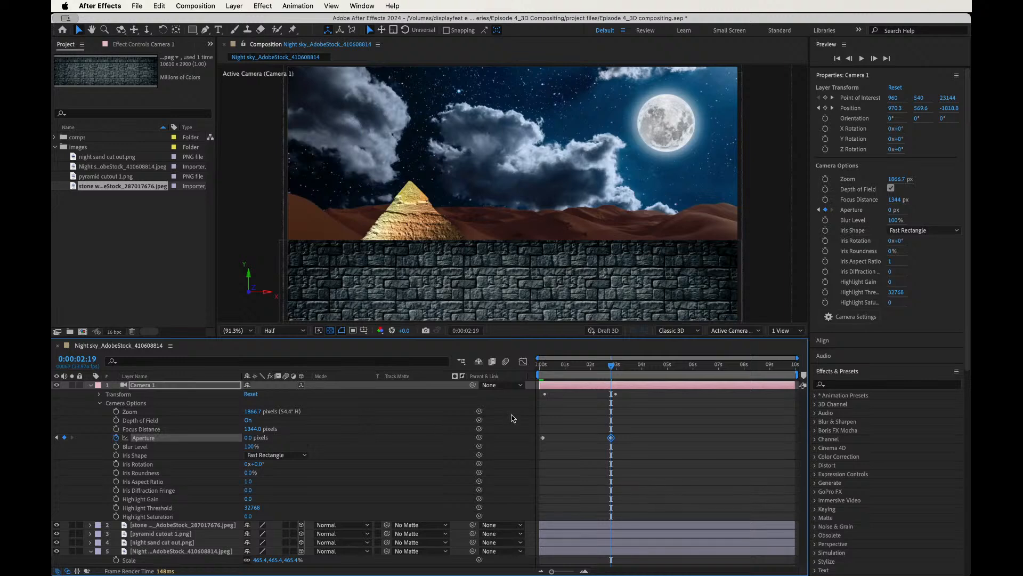
Preview the aperture animation from the start of the composition, end the work area at 0:00:04:10, and preview it again.
{"action": "left_click_drag", "start_coordinate": [611, 367], "coordinate": [539, 367]}
{"action": "key", "text": "space"}
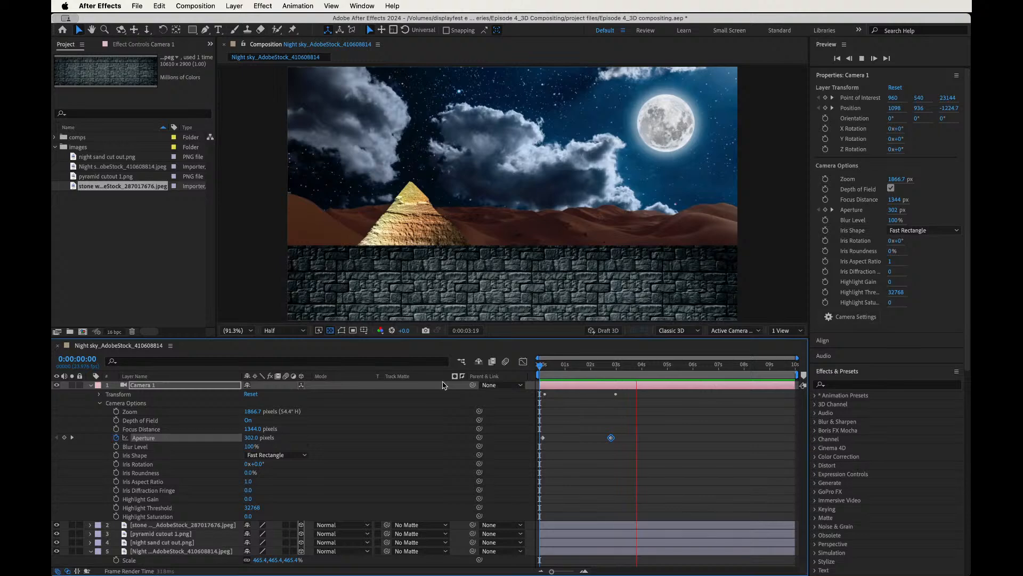
{"action": "key", "text": "space"}
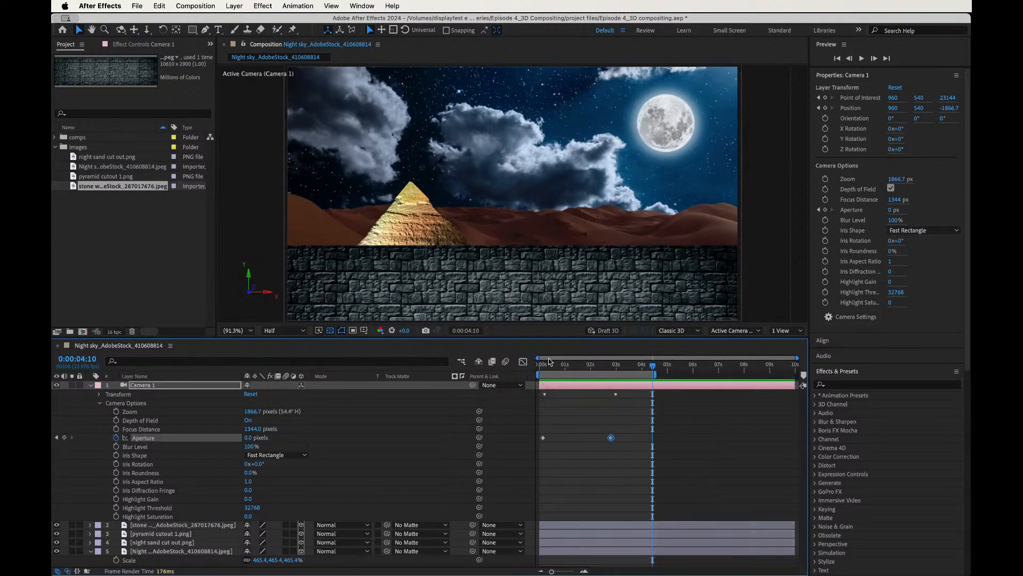
{"action": "left_click_drag", "start_coordinate": [563, 366], "coordinate": [478, 371]}
{"action": "key", "text": "space"}
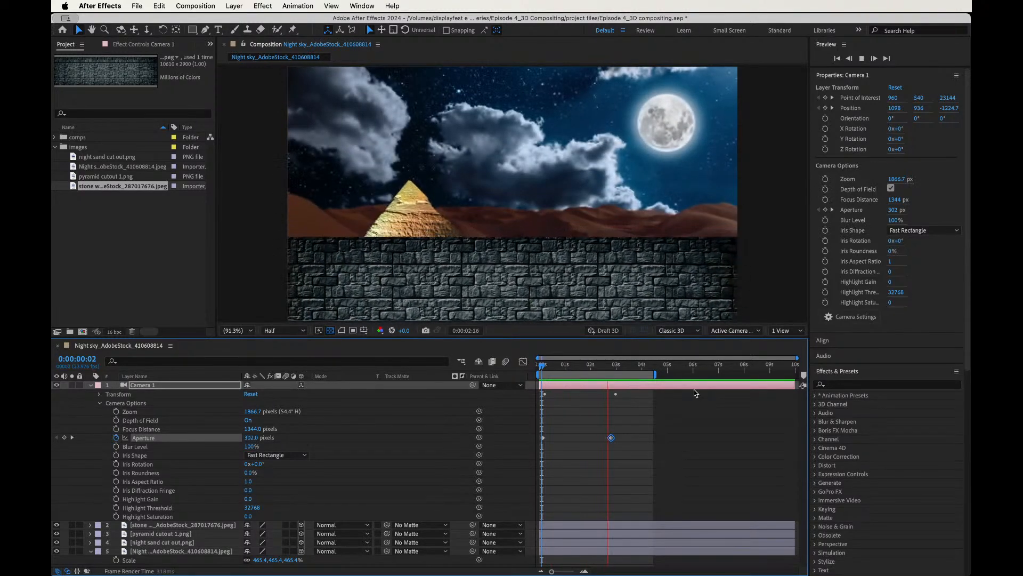
{"action": "key", "text": "space"}
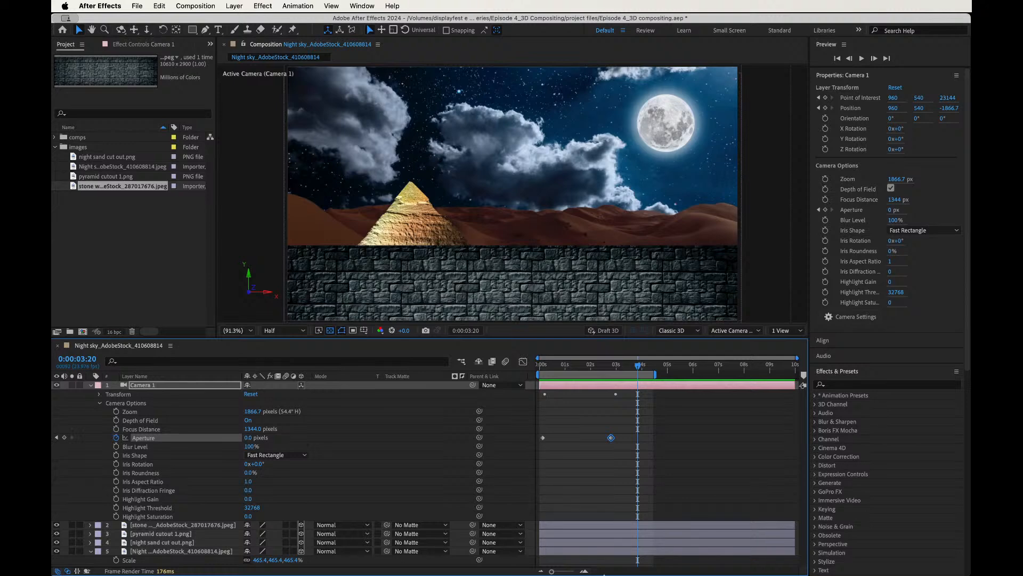
Switch to Chrome and continue the tutorial through its wall lettering and adjustment layer Levels keyframing section.
{"action": "key", "text": "super+Tab"}
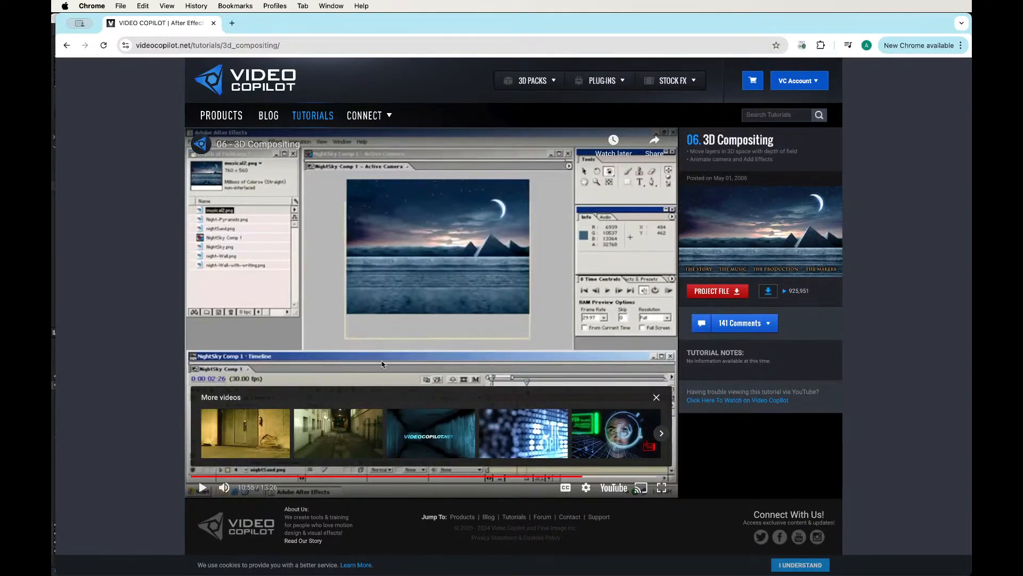
{"action": "left_click", "coordinate": [419, 334]}
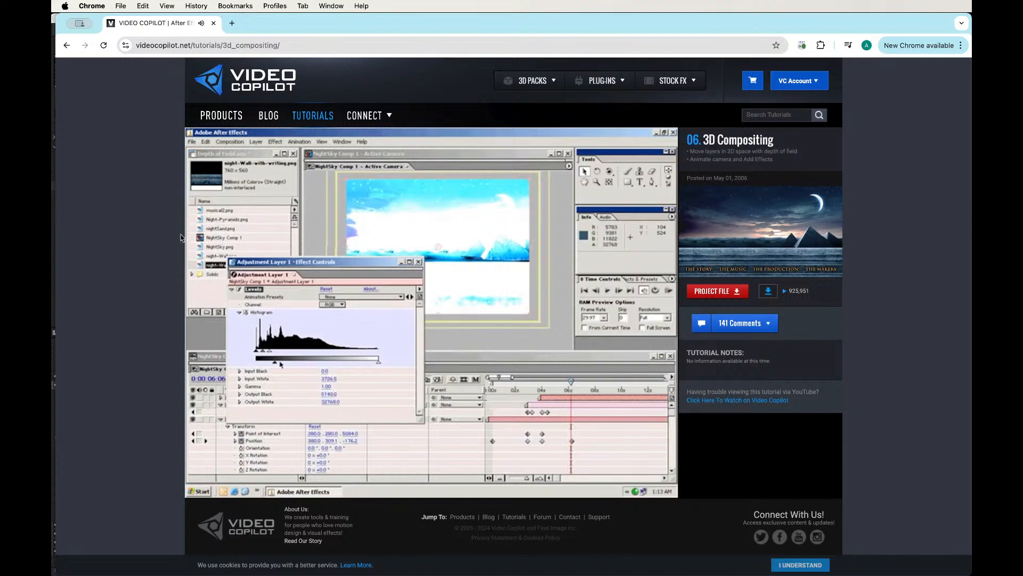
{"action": "mouse_move", "coordinate": [406, 304]}
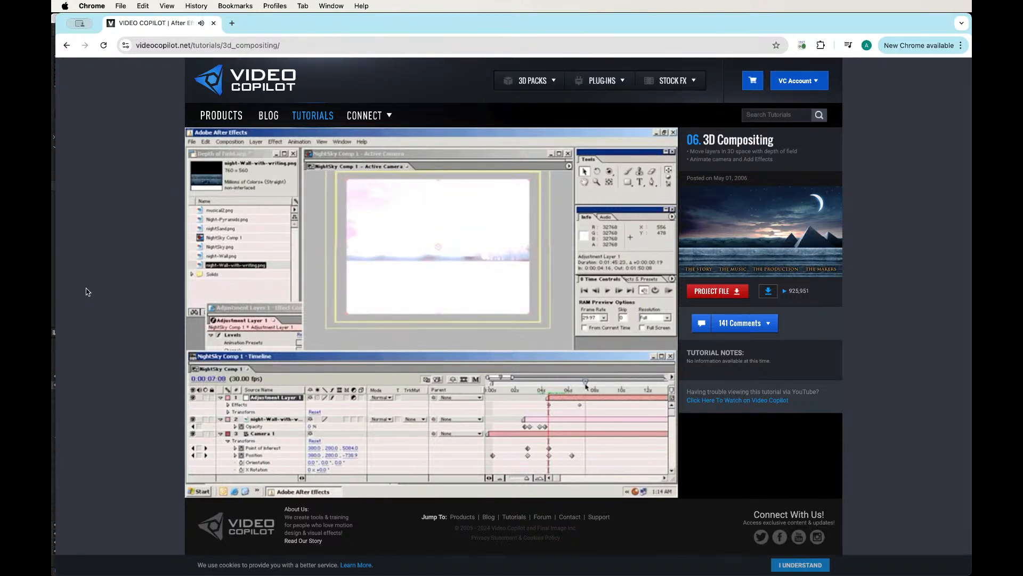
{"action": "left_click", "coordinate": [470, 303]}
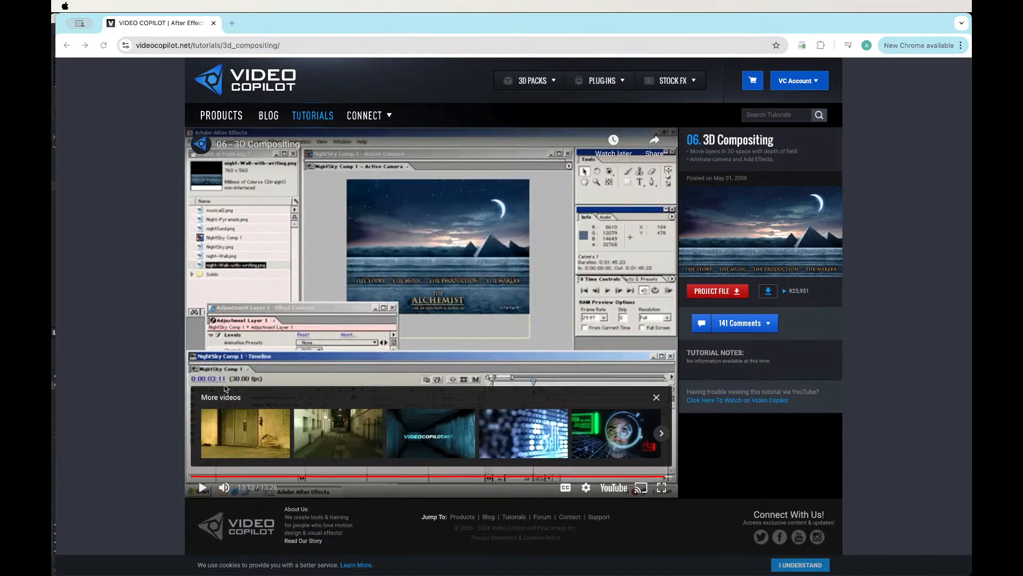
Switch back to After Effects and collapse the Camera 1 and night sky layers, leaving no layer selected.
{"action": "key", "text": "super+Tab"}
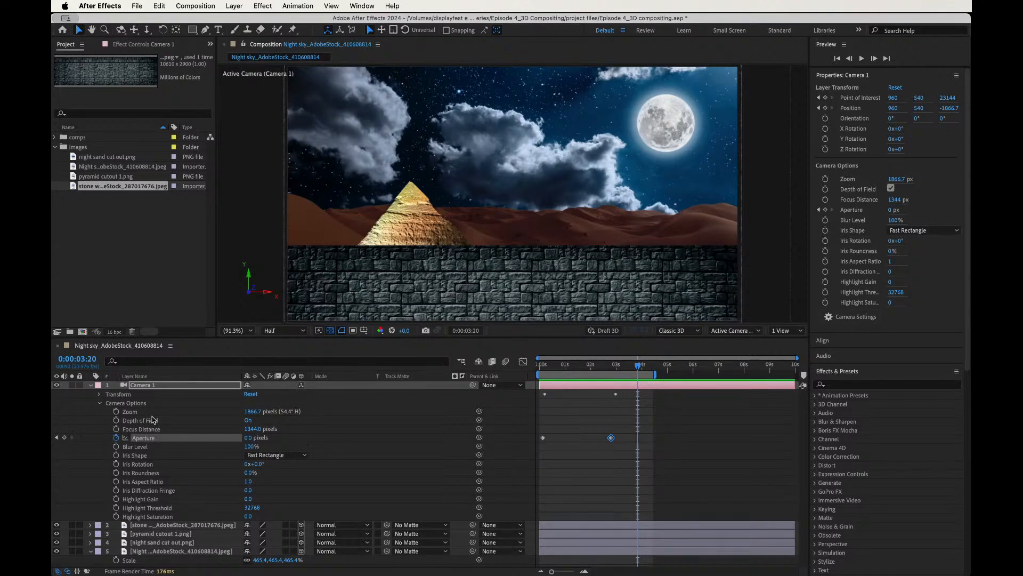
{"action": "left_click", "coordinate": [91, 386]}
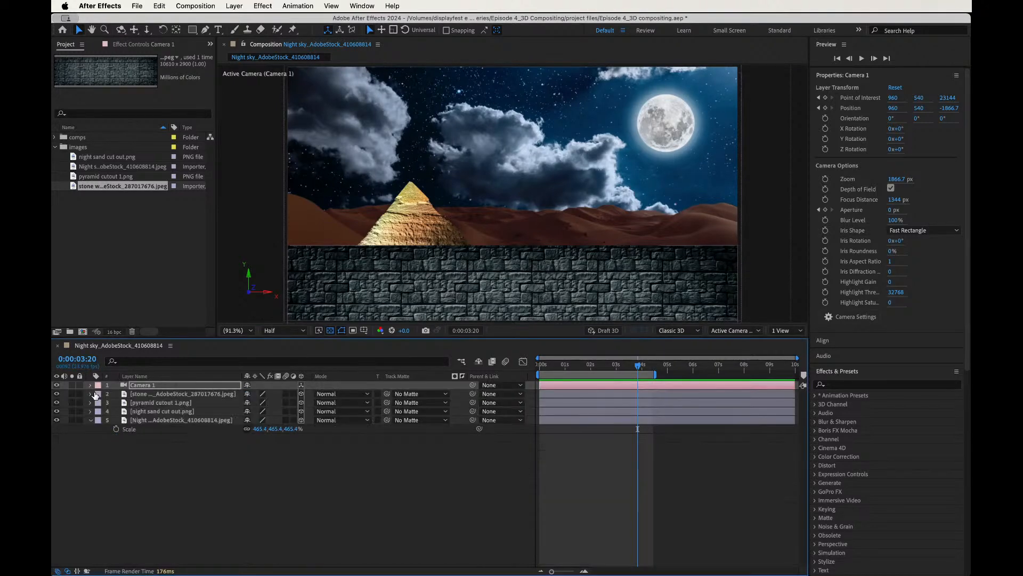
{"action": "left_click", "coordinate": [201, 489]}
{"action": "left_click", "coordinate": [91, 421]}
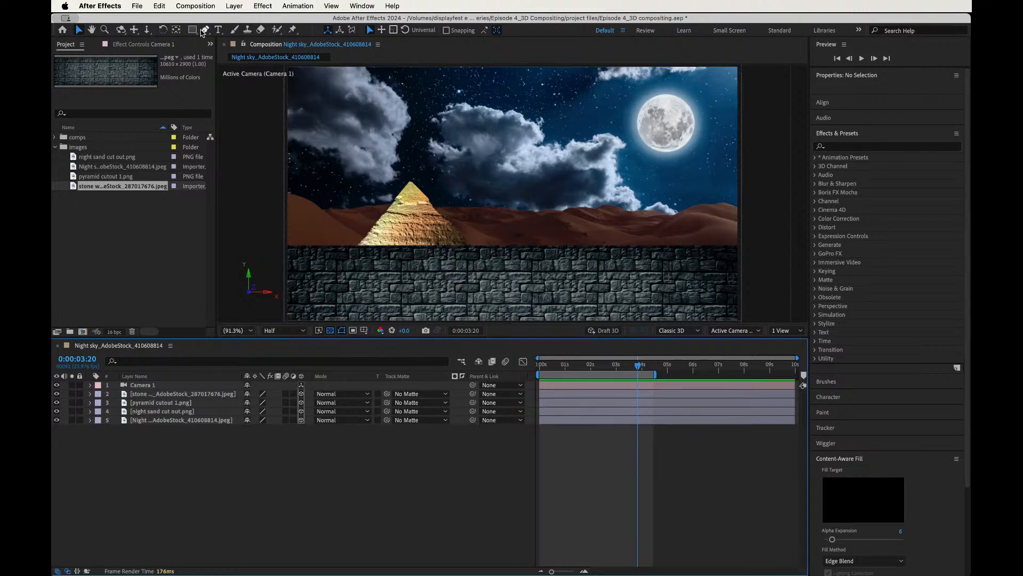
Create a text layer reading "C47Filmmakers Club" over the stone wall.
{"action": "left_click", "coordinate": [218, 30]}
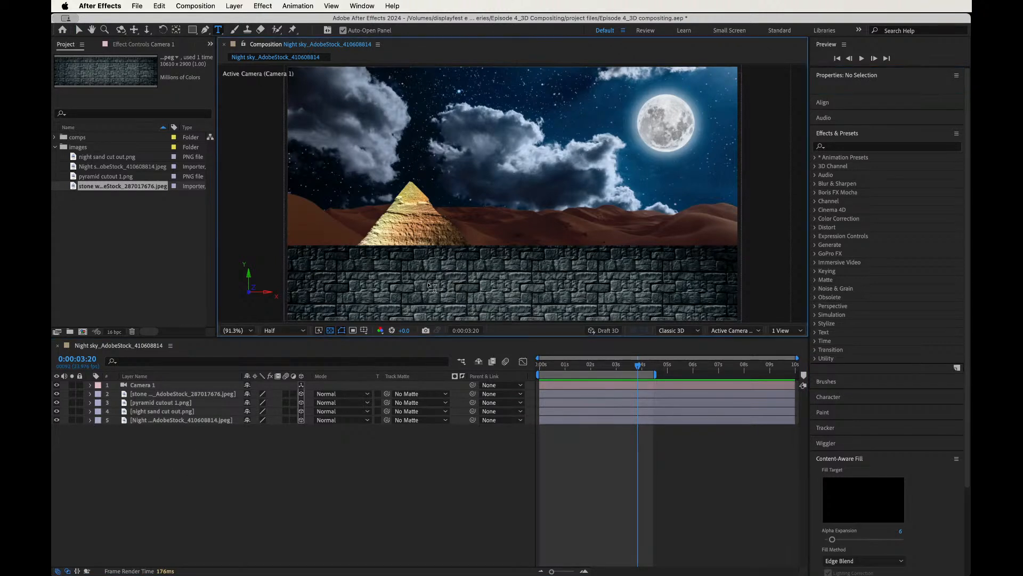
{"action": "left_click", "coordinate": [428, 282]}
{"action": "type", "text": "C"}
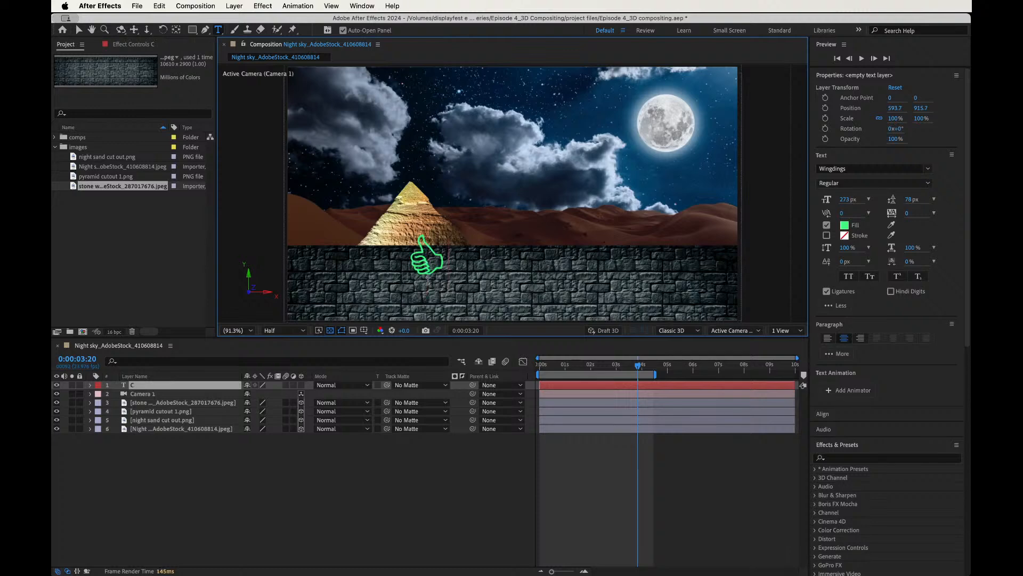
{"action": "type", "text": "47"}
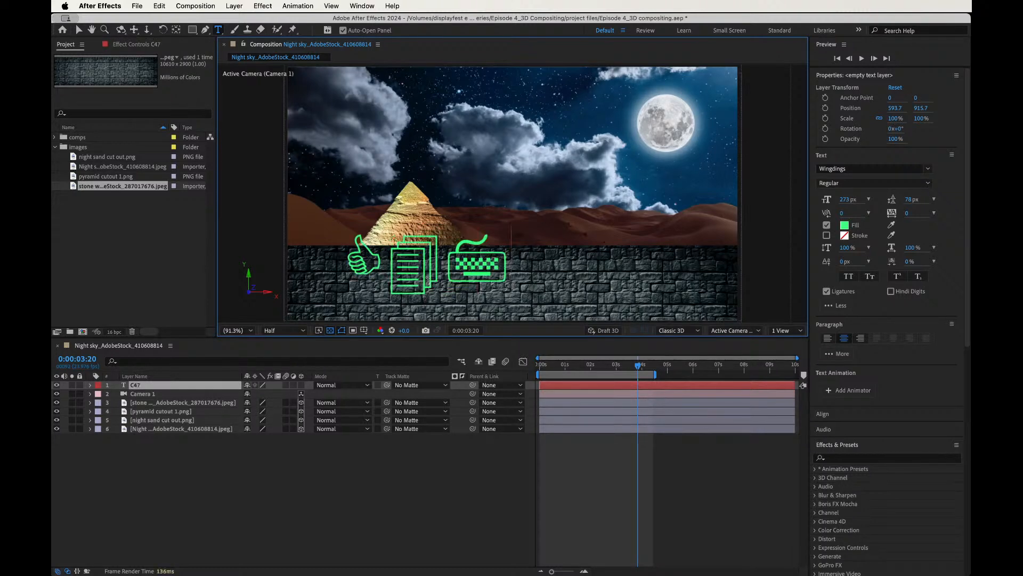
{"action": "type", "text": "Filmmakers"}
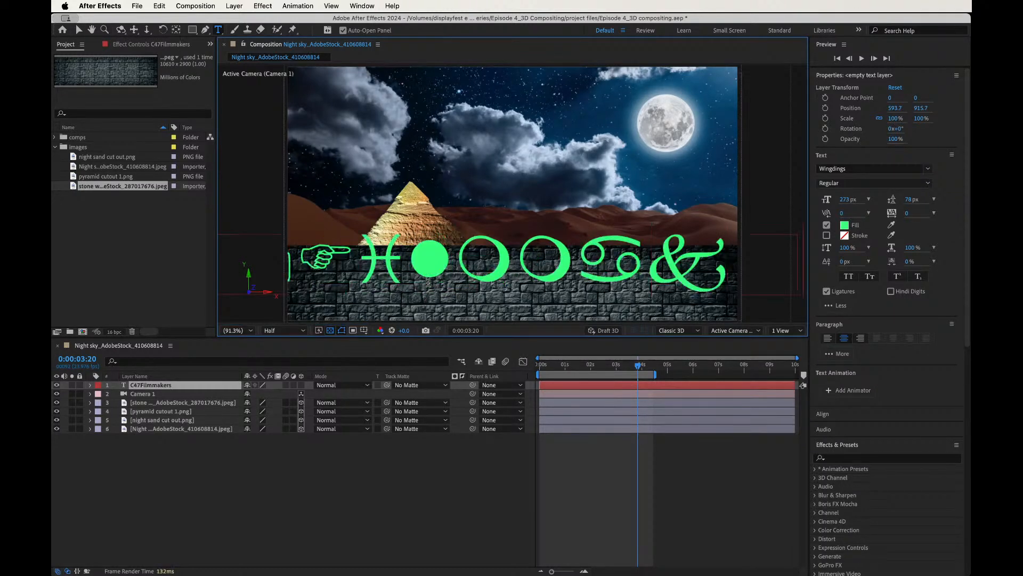
{"action": "type", "text": " Club"}
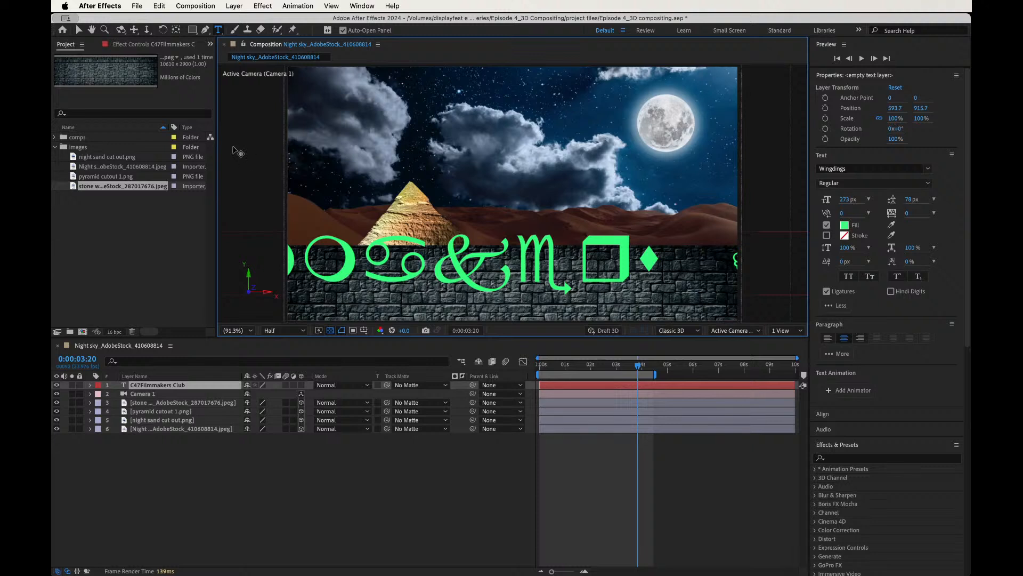
{"action": "left_click", "coordinate": [79, 31]}
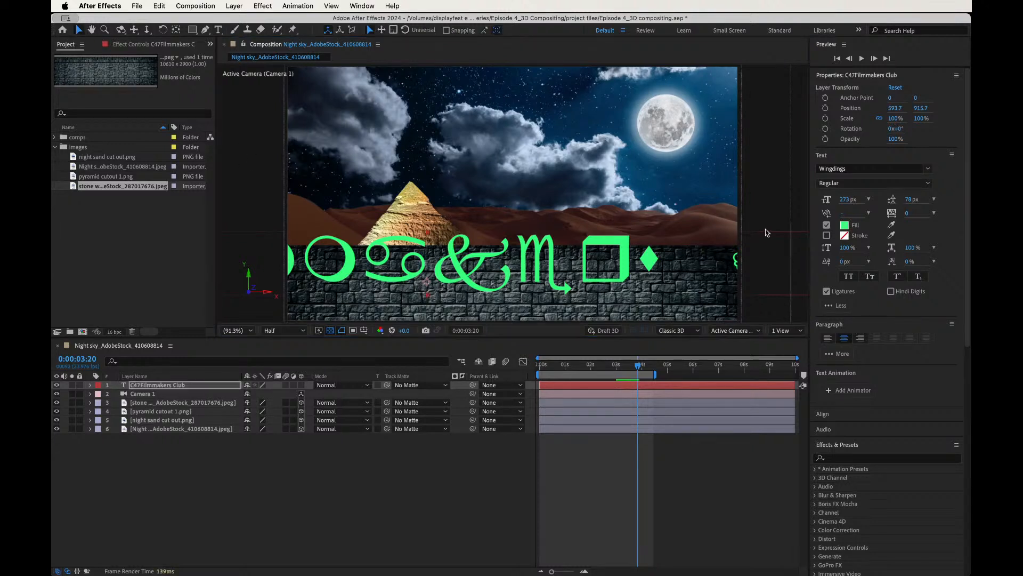
Change the title text's font to Impact.
{"action": "left_click", "coordinate": [863, 170]}
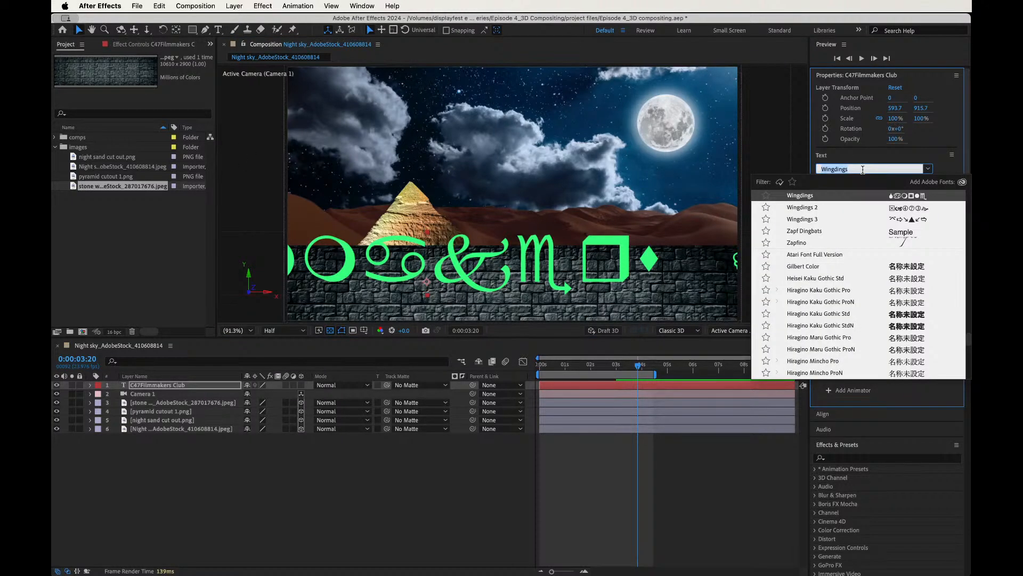
{"action": "type", "text": "imp"}
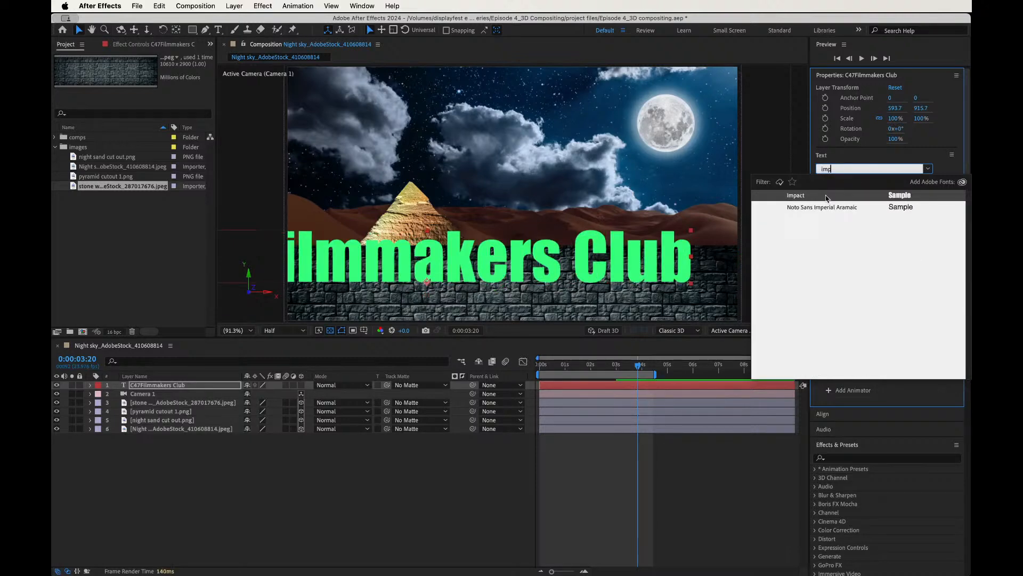
{"action": "left_click", "coordinate": [826, 198]}
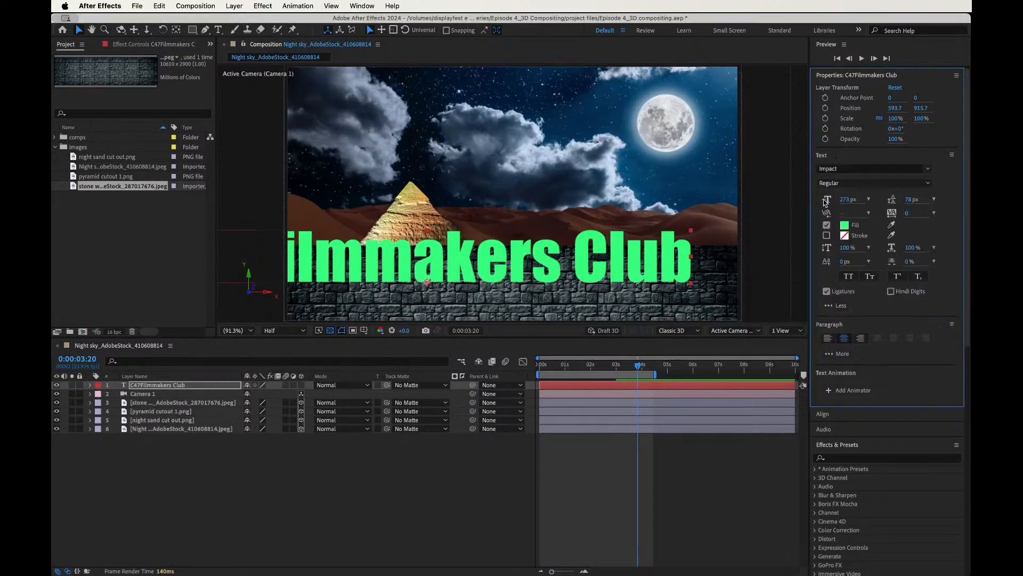
Shift the title across the stone wall until its first characters show, and insert a space between "C47" and "Filmmakers".
{"action": "left_click_drag", "start_coordinate": [513, 267], "coordinate": [630, 278]}
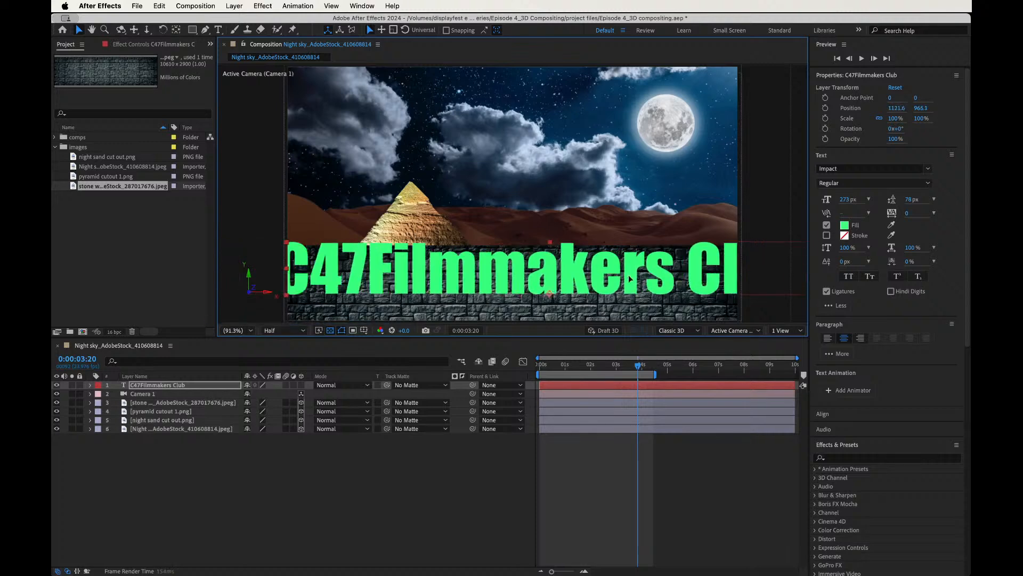
{"action": "double_click", "coordinate": [380, 273]}
{"action": "left_click", "coordinate": [378, 270]}
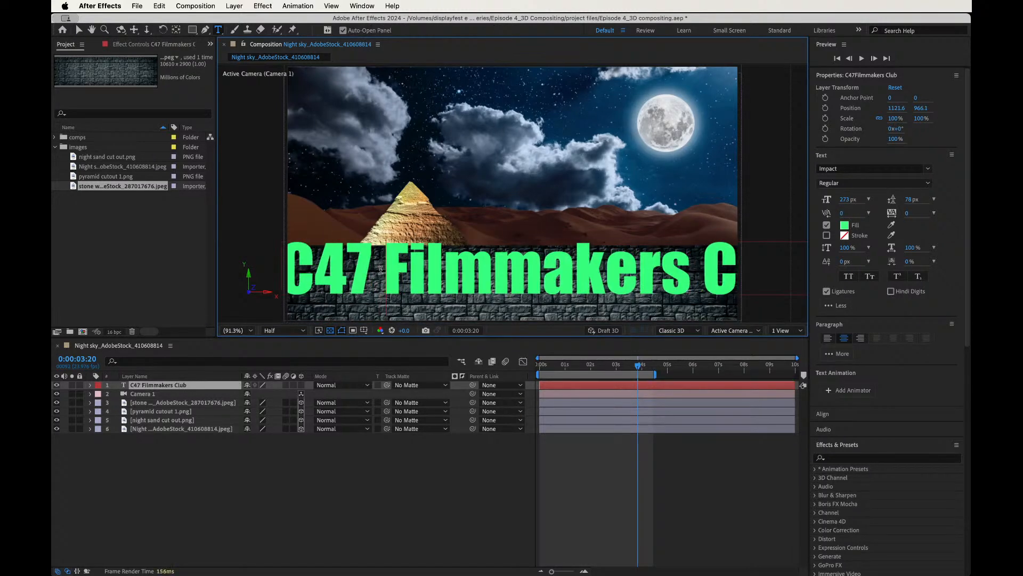
Reduce the title text's font size to 148 px and centre the whole title on the stone wall.
{"action": "left_click", "coordinate": [78, 30]}
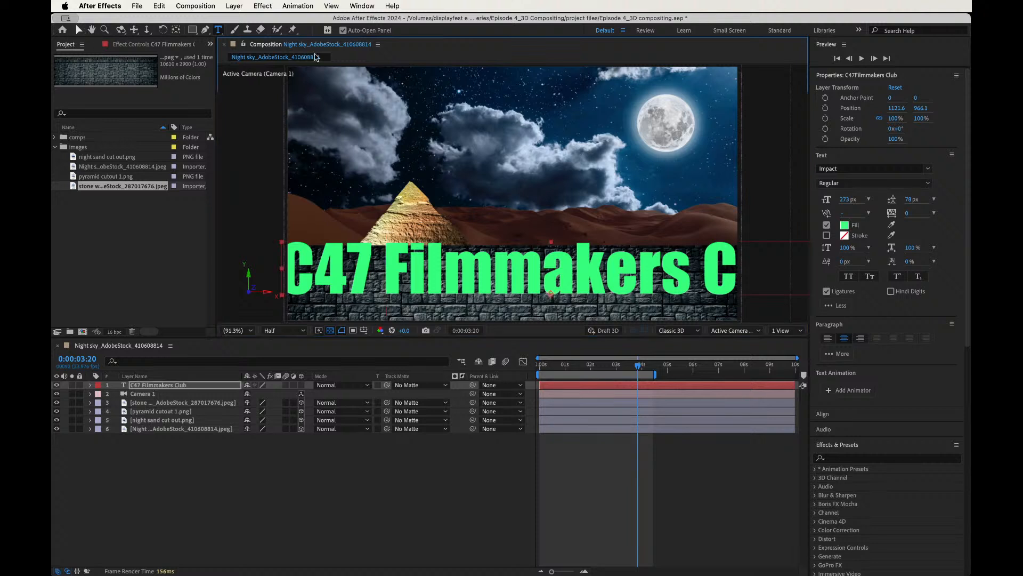
{"action": "left_click_drag", "start_coordinate": [844, 199], "coordinate": [713, 269]}
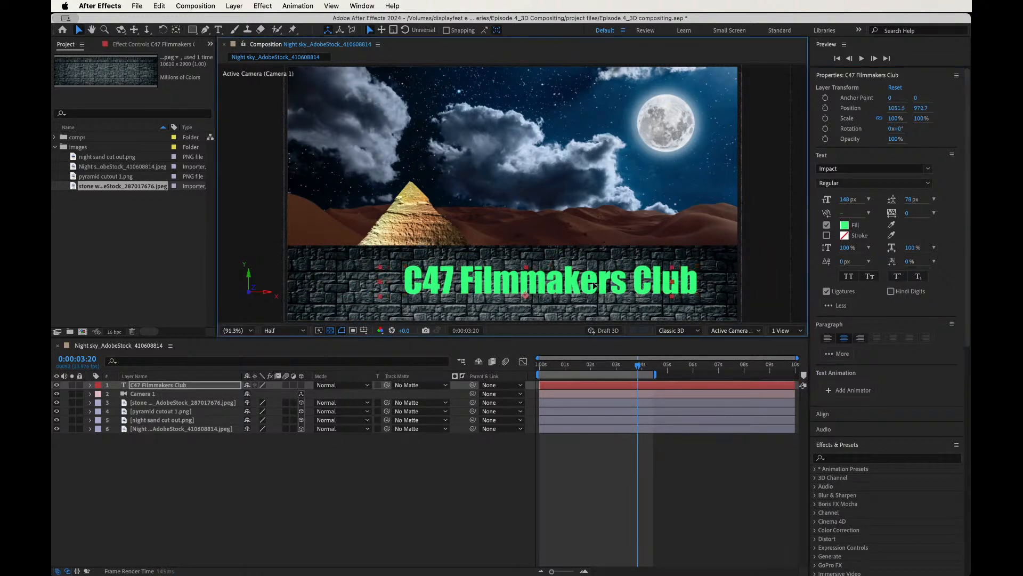
{"action": "left_click_drag", "start_coordinate": [631, 283], "coordinate": [595, 286]}
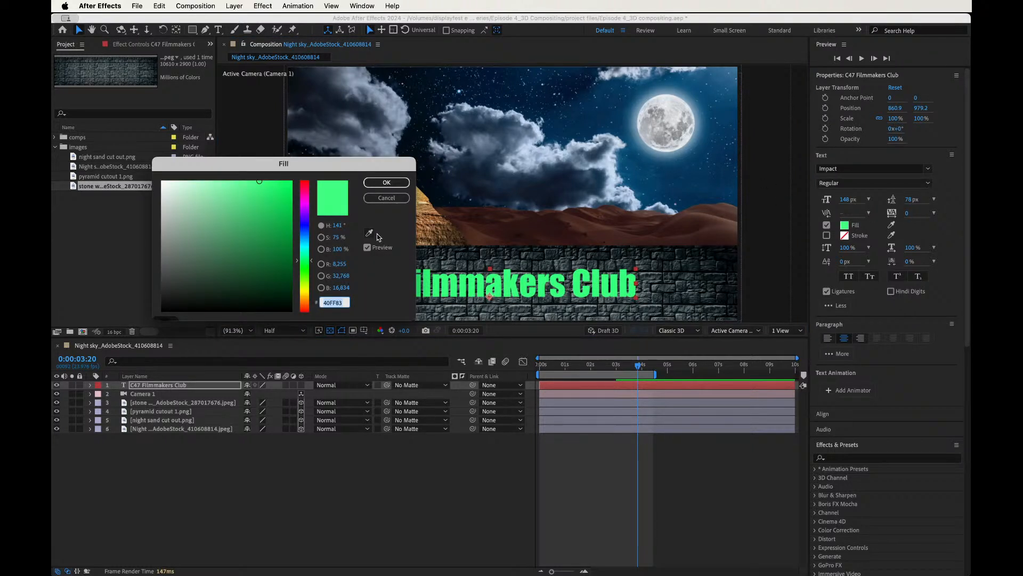
Recolour the title's fill with a pale blue sampled from the clouds.
{"action": "left_click", "coordinate": [369, 233]}
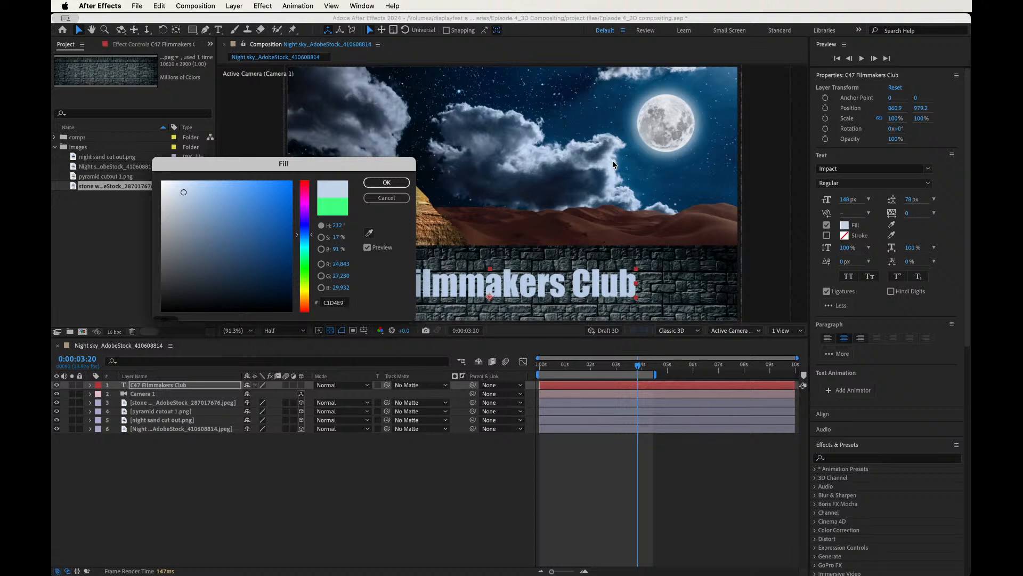
{"action": "left_click", "coordinate": [368, 233]}
{"action": "left_click", "coordinate": [536, 131]}
{"action": "left_click", "coordinate": [397, 182]}
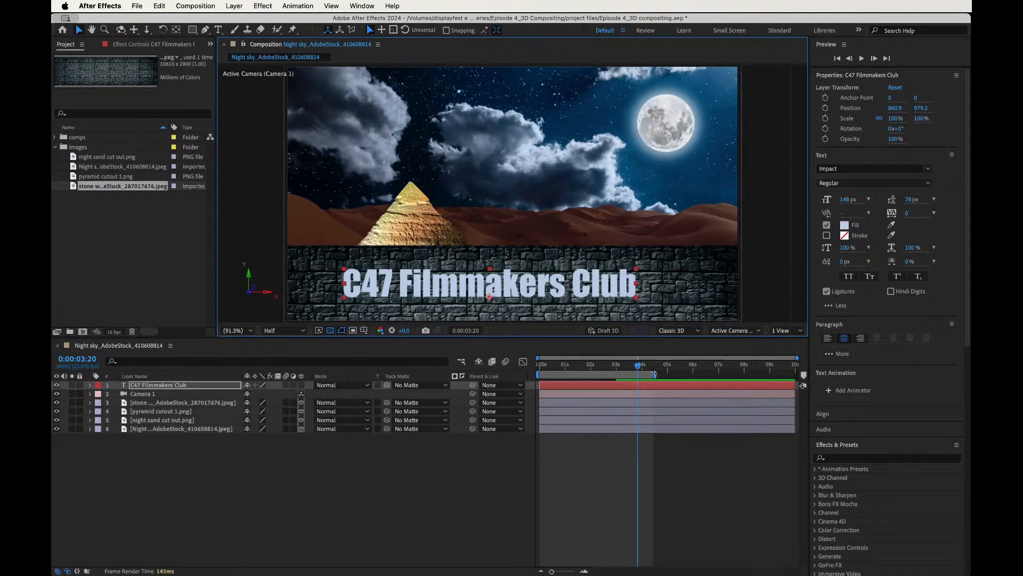
Extend the work area's end to about 9 seconds and trim the title layer's start to 0:00:03:05.
{"action": "left_click_drag", "start_coordinate": [653, 374], "coordinate": [770, 369]}
{"action": "left_click_drag", "start_coordinate": [604, 368], "coordinate": [642, 379]}
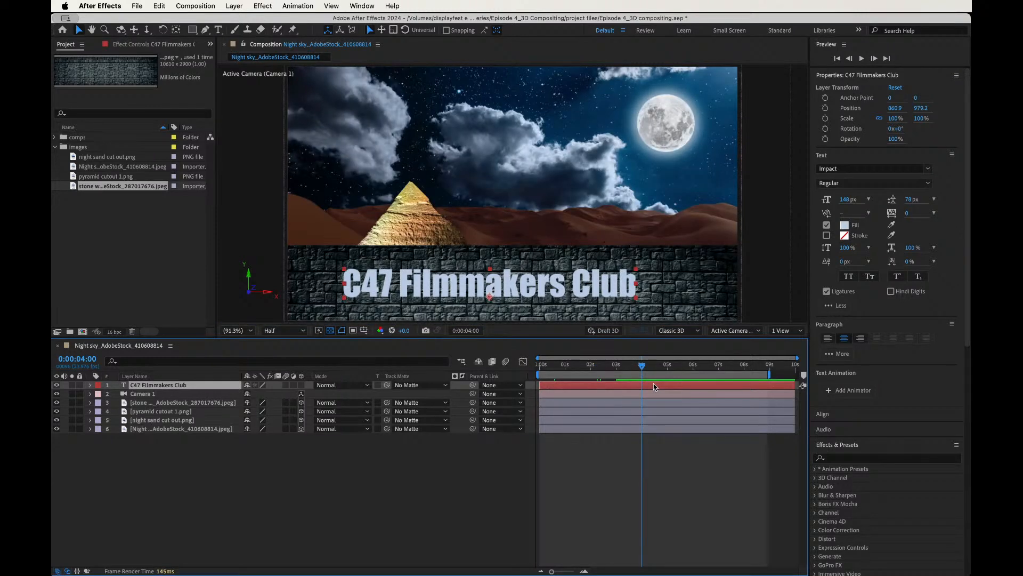
{"action": "key", "text": "alt+bracketleft"}
{"action": "left_click_drag", "start_coordinate": [572, 367], "coordinate": [622, 385]}
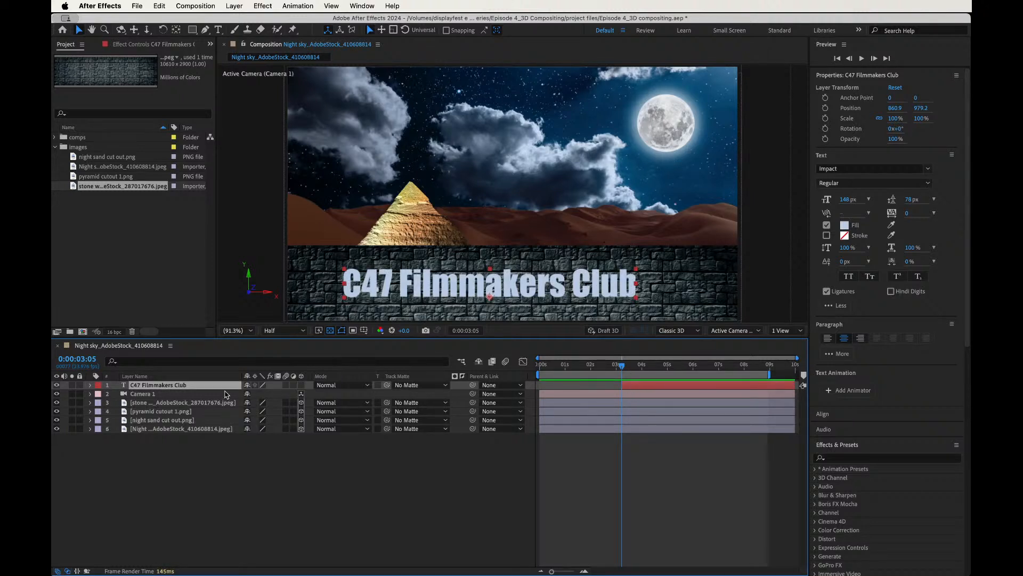
Keyframe the title's Opacity from 0% at 0:00:03:05 to 100% at 0:00:03:15 and preview the fade-in.
{"action": "key", "text": "t"}
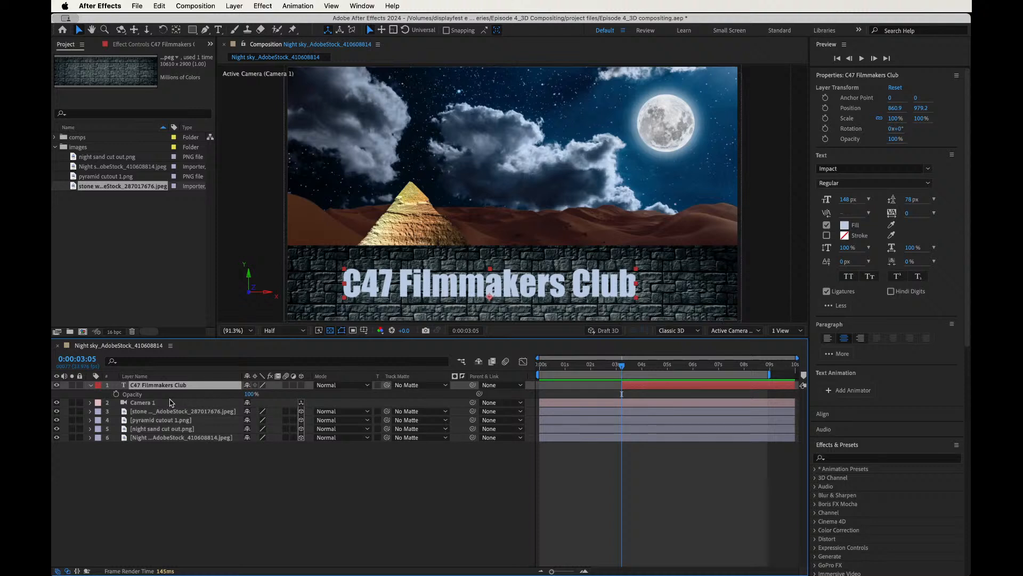
{"action": "left_click", "coordinate": [117, 394]}
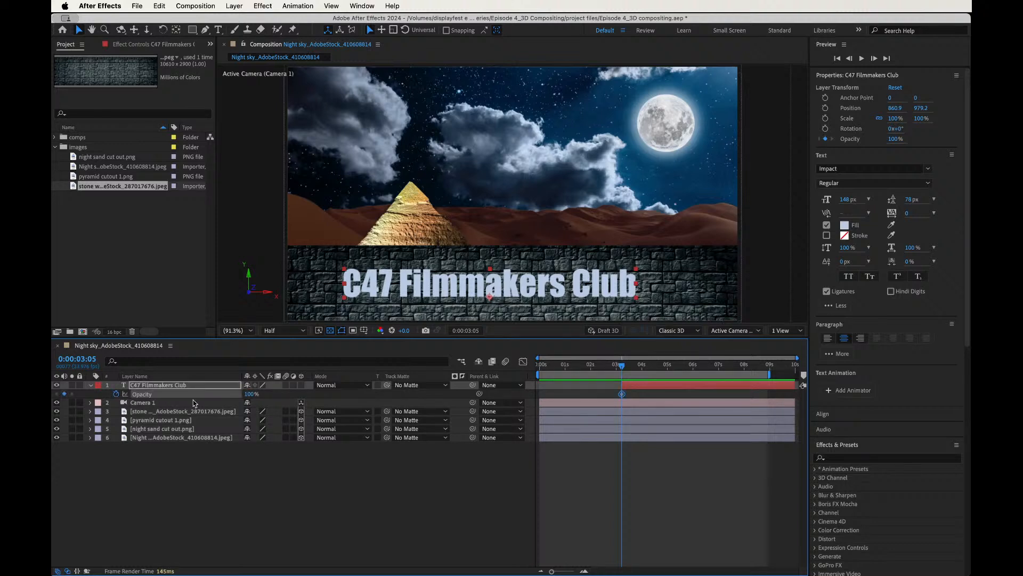
{"action": "key", "text": "shift+Page_Down"}
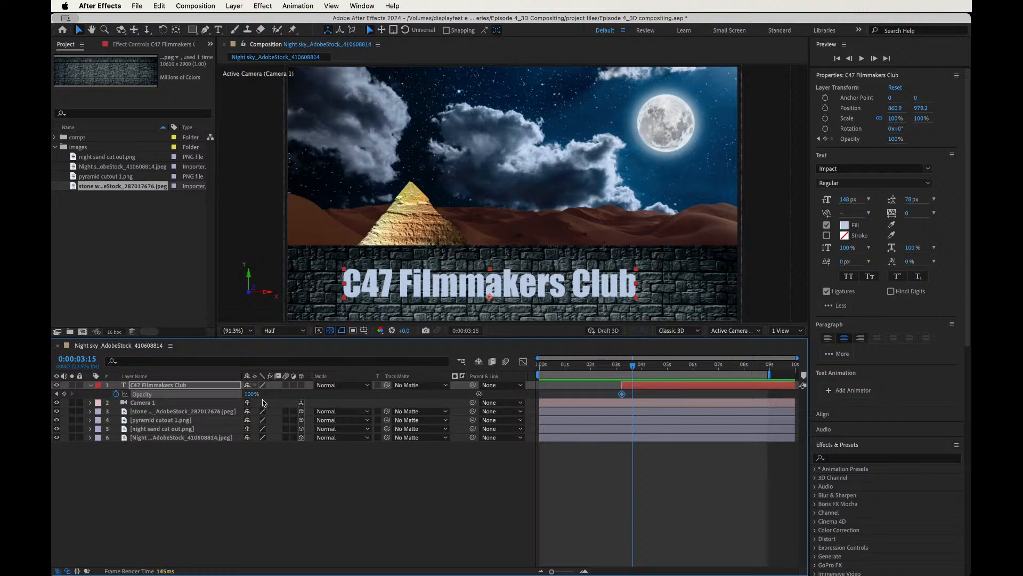
{"action": "left_click", "coordinate": [64, 393]}
{"action": "left_click", "coordinate": [56, 393]}
{"action": "left_click", "coordinate": [249, 395]}
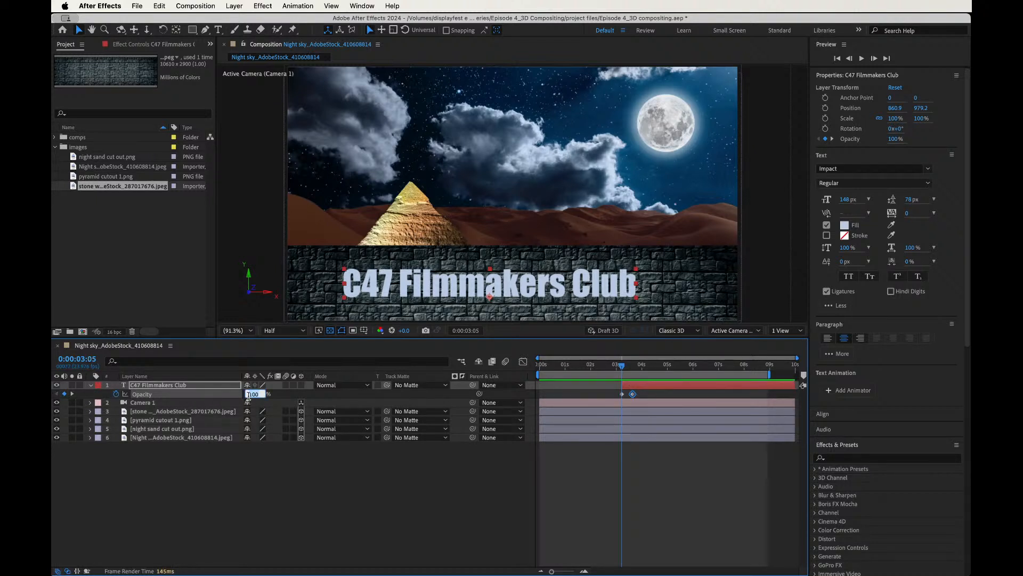
{"action": "key", "text": "Return"}
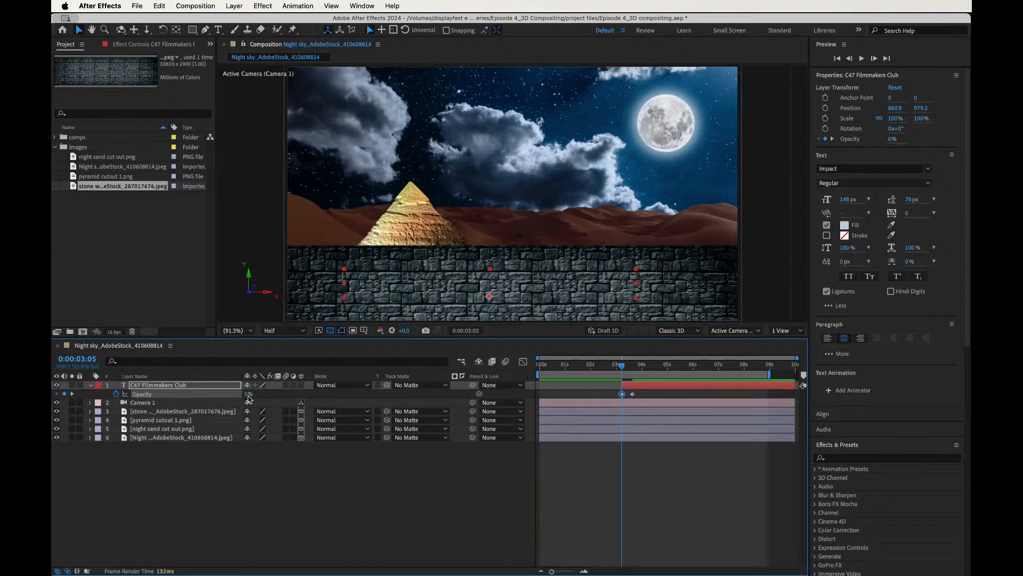
{"action": "left_click_drag", "start_coordinate": [591, 367], "coordinate": [576, 369]}
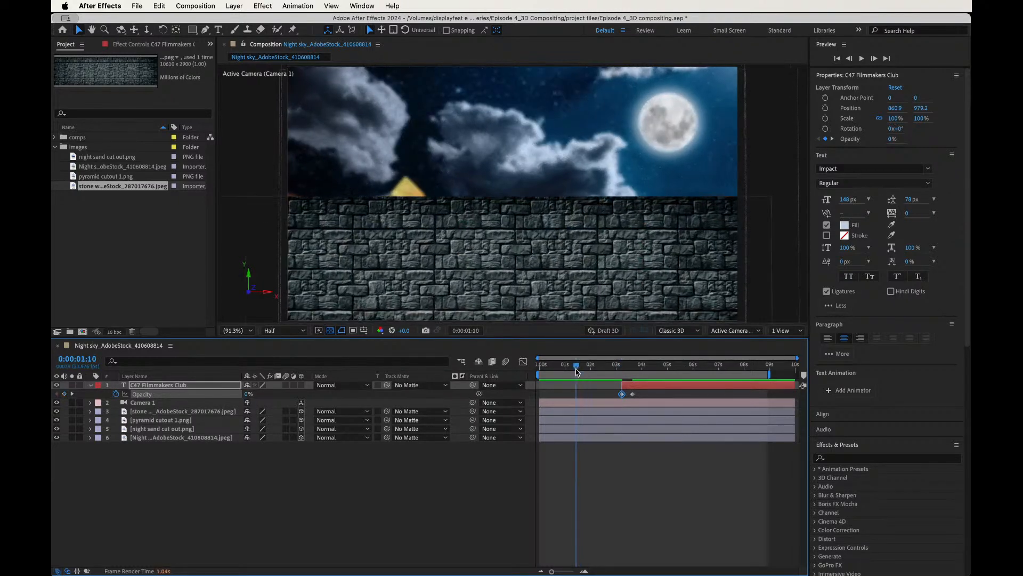
{"action": "key", "text": "space"}
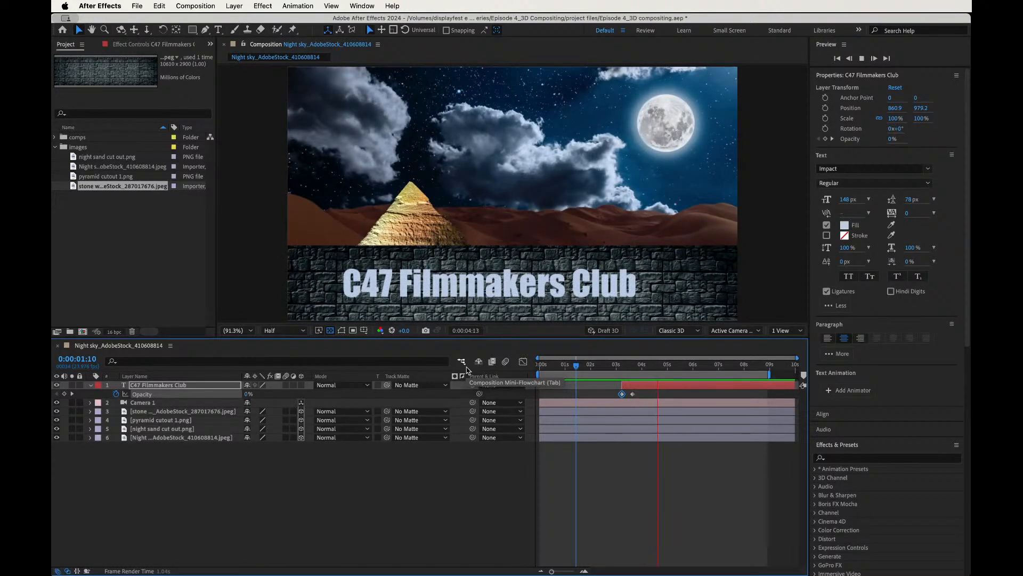
{"action": "key", "text": "space"}
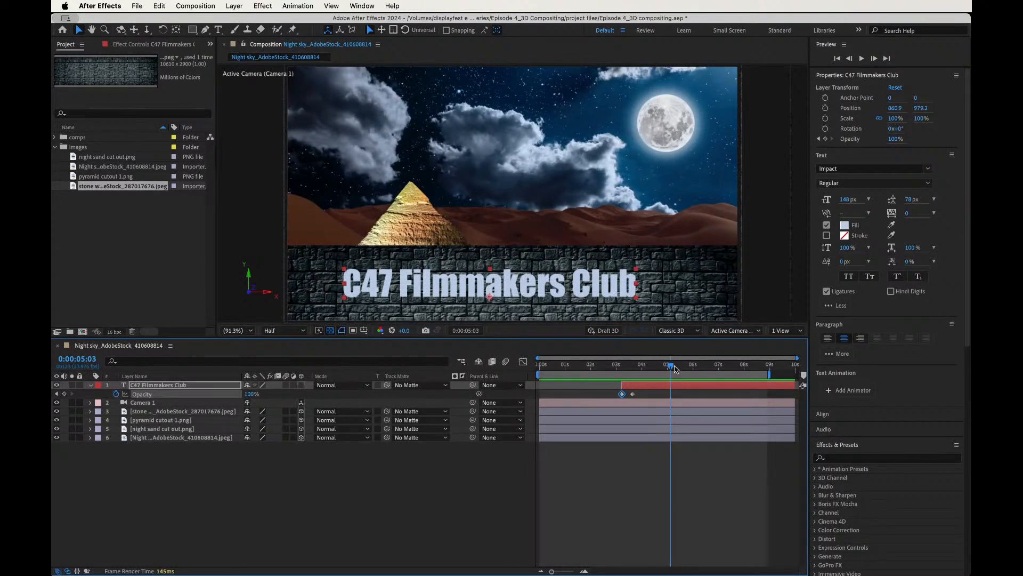
Keyframe the title's Opacity at 100% at 0:00:06:00 and 0% at 0:00:06:10, and preview the fade-out.
{"action": "mouse_move", "coordinate": [675, 368]}
{"action": "left_mouse_down"}
{"action": "mouse_move", "coordinate": [663, 368]}
{"action": "mouse_move", "coordinate": [695, 368]}
{"action": "left_mouse_up"}
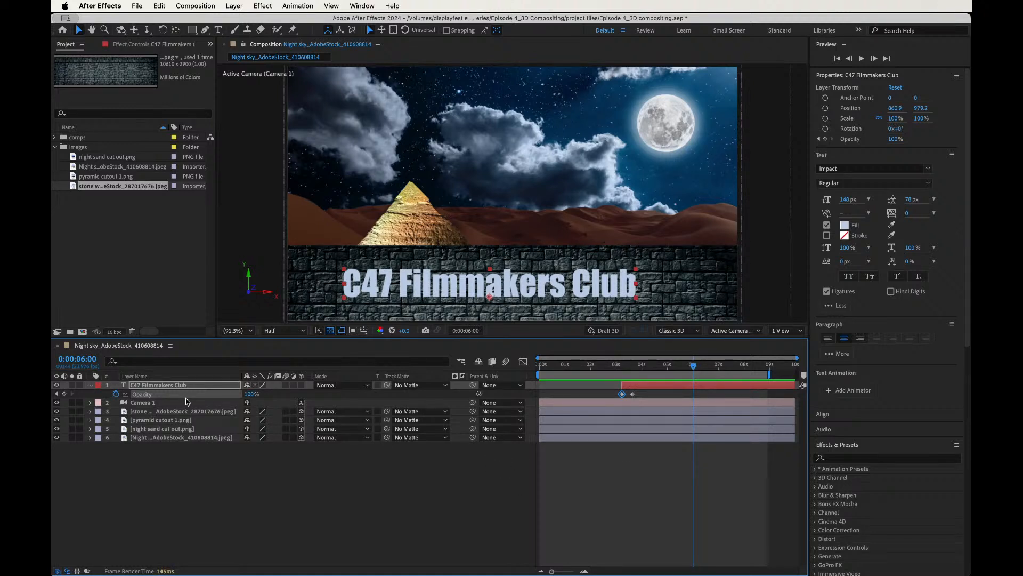
{"action": "left_click", "coordinate": [64, 394]}
{"action": "key", "text": "shift+Page_Down"}
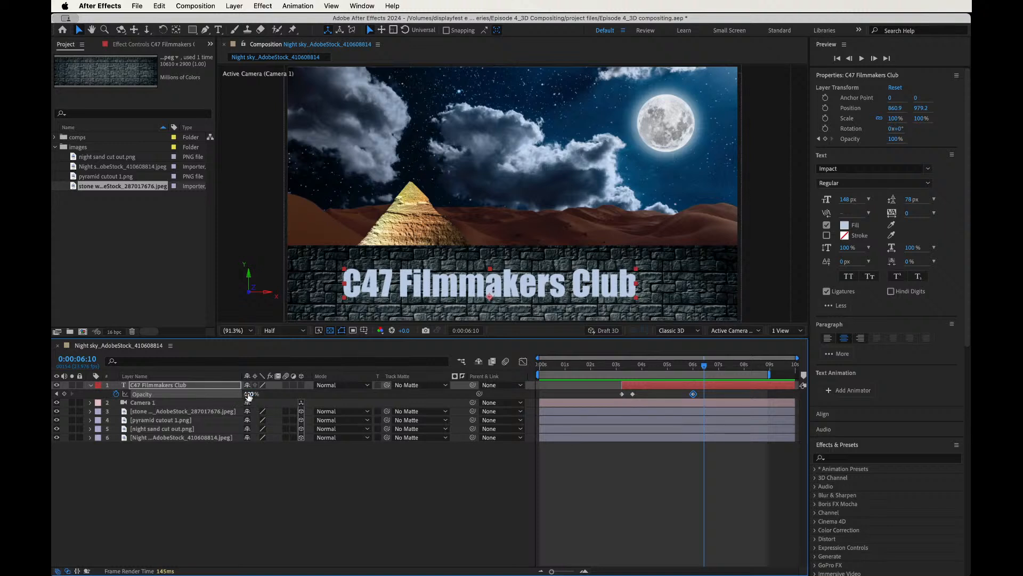
{"action": "left_click_drag", "start_coordinate": [250, 394], "coordinate": [128, 397]}
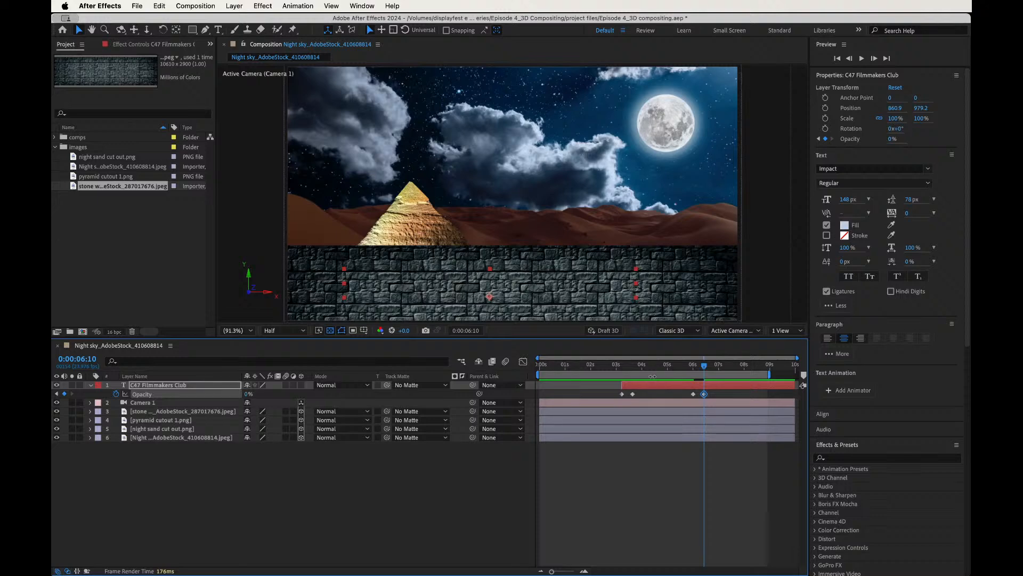
{"action": "left_click", "coordinate": [608, 366]}
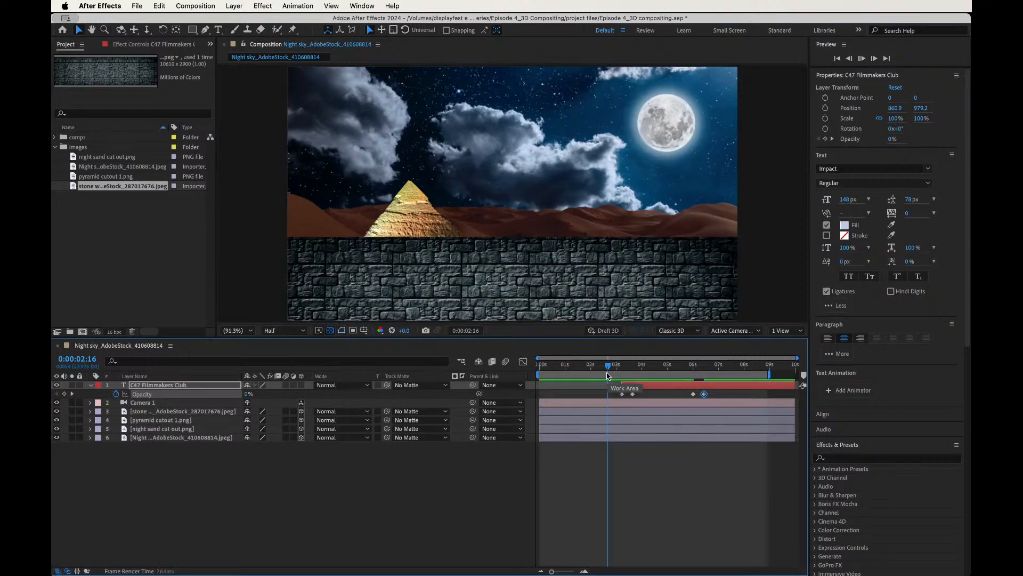
{"action": "key", "text": "space"}
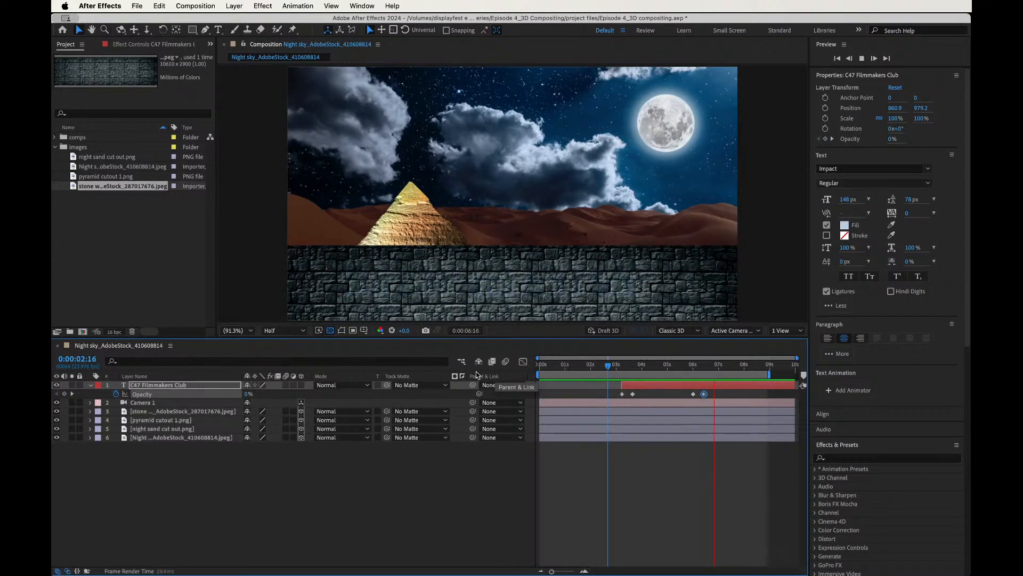
{"action": "left_click", "coordinate": [593, 367]}
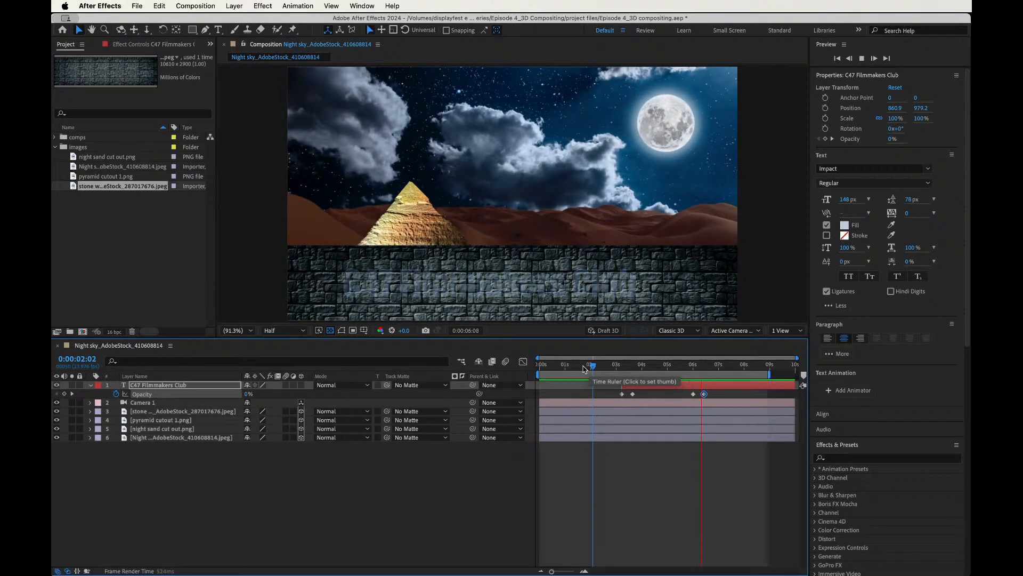
{"action": "key", "text": "space"}
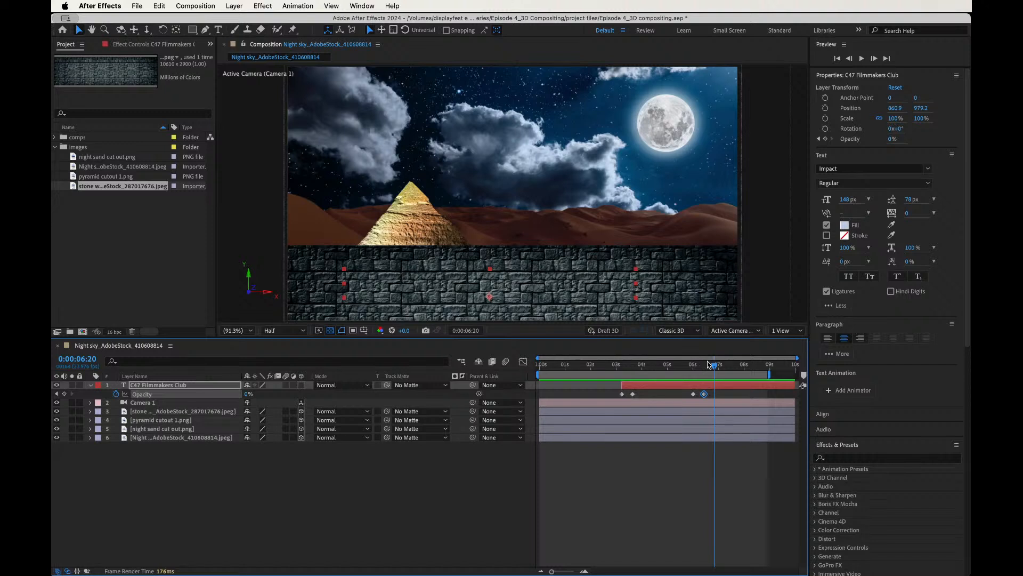
Trim the end of the title layer to 0:00:06:18.
{"action": "left_click_drag", "start_coordinate": [714, 365], "coordinate": [712, 366]}
{"action": "left_click", "coordinate": [723, 388]}
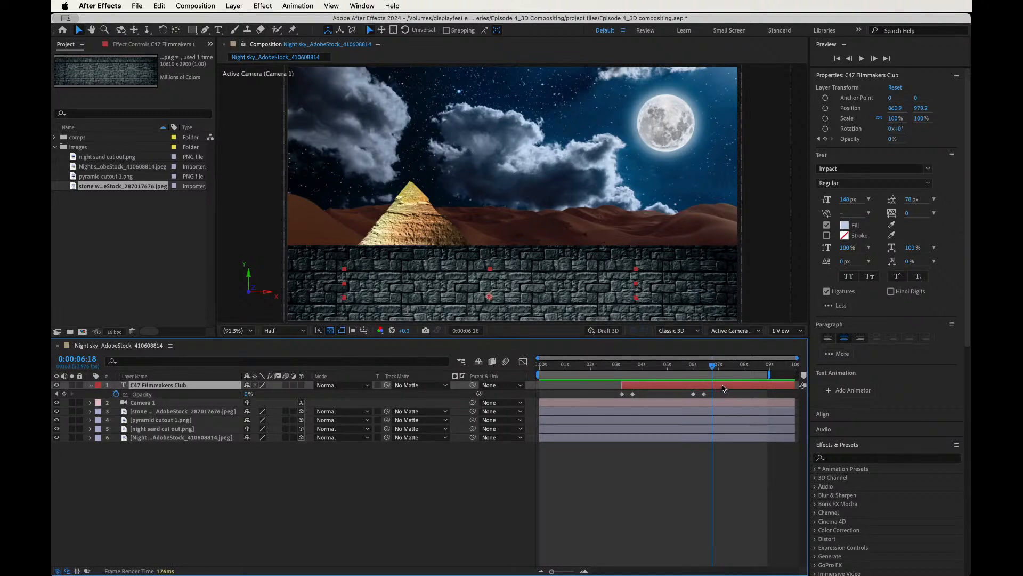
{"action": "key", "text": "alt+]"}
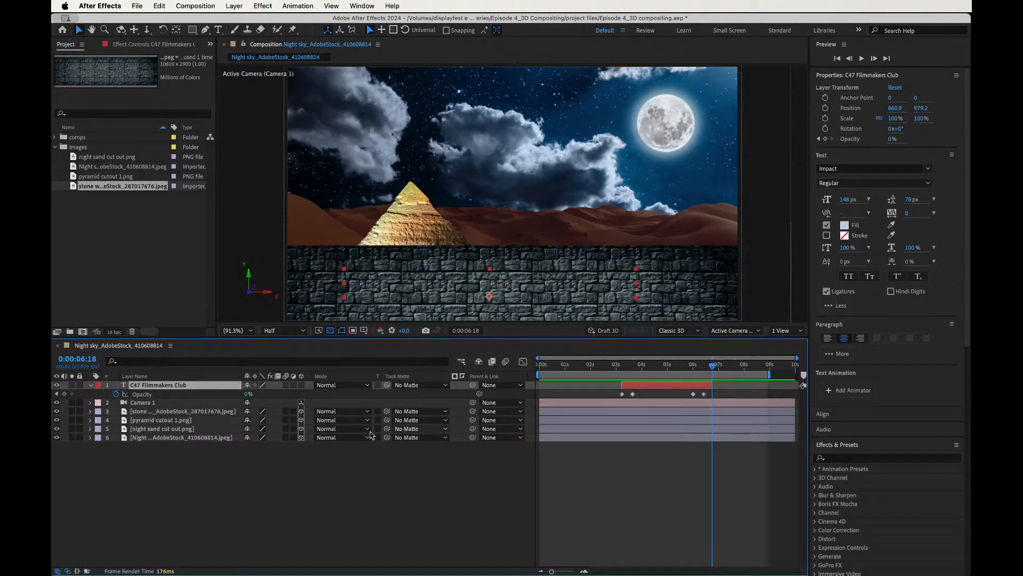
Expand Camera 1's Transform properties and add a Position keyframe at 0:00:06:18.
{"action": "left_click", "coordinate": [149, 406]}
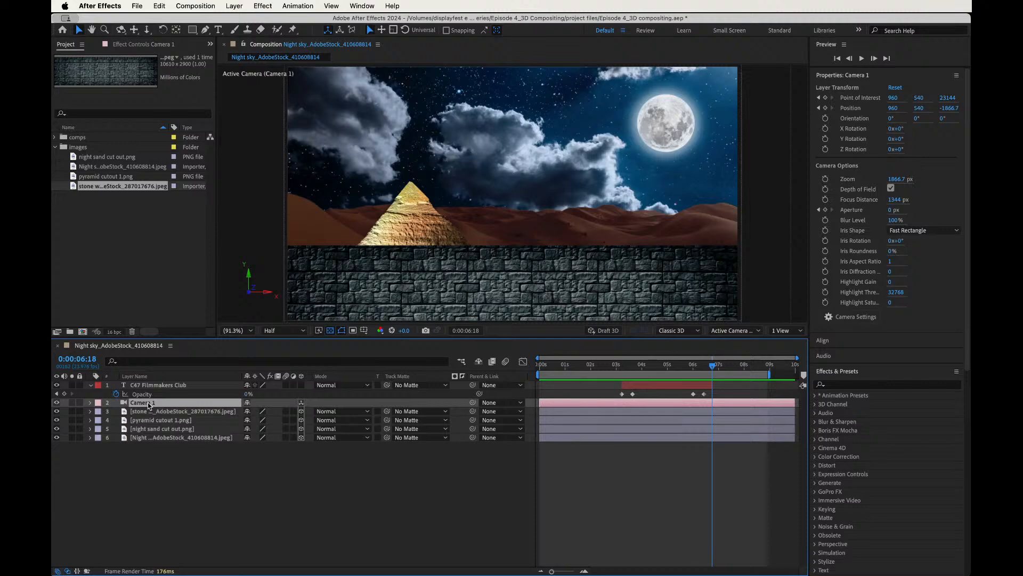
{"action": "left_click", "coordinate": [90, 403]}
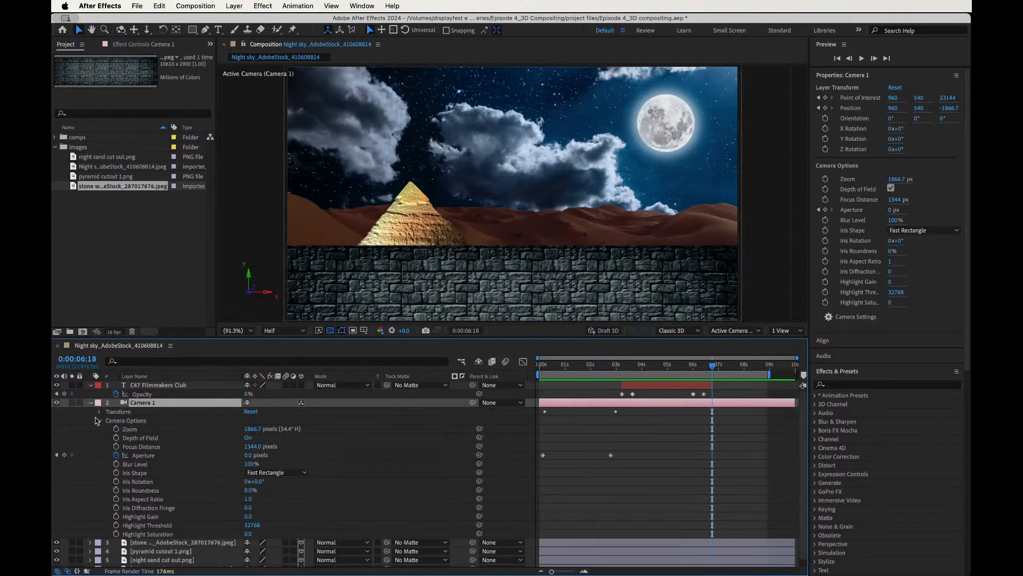
{"action": "left_click", "coordinate": [98, 420]}
{"action": "left_click", "coordinate": [99, 413]}
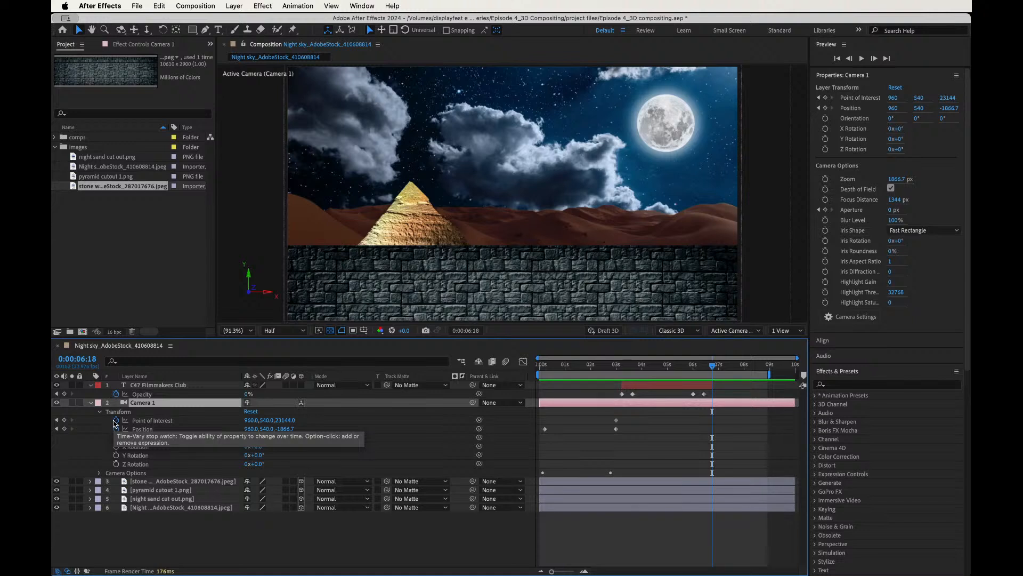
{"action": "left_click", "coordinate": [64, 428]}
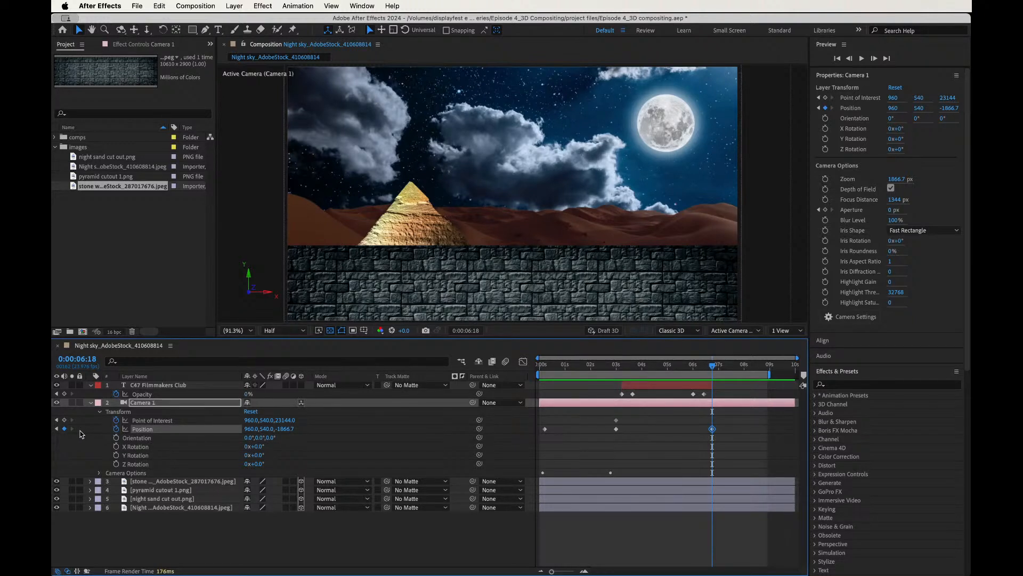
Keyframe Camera 1's Position at 0:00:07:04 to 960, 721, -383.7 and preview the camera push over the wall.
{"action": "key", "text": "shift+Page_Down"}
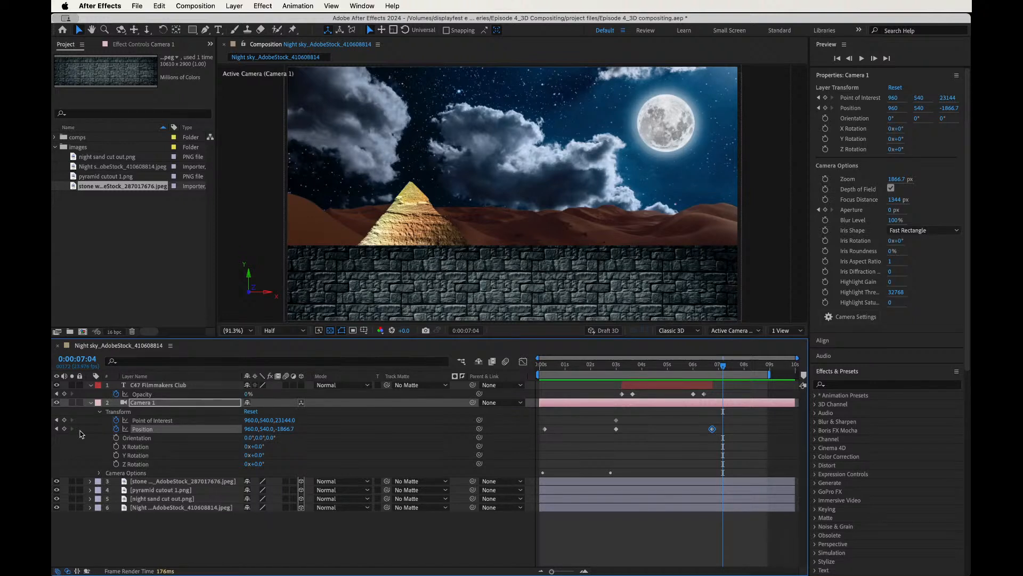
{"action": "left_click", "coordinate": [63, 429]}
{"action": "left_click_drag", "start_coordinate": [286, 431], "coordinate": [350, 427]}
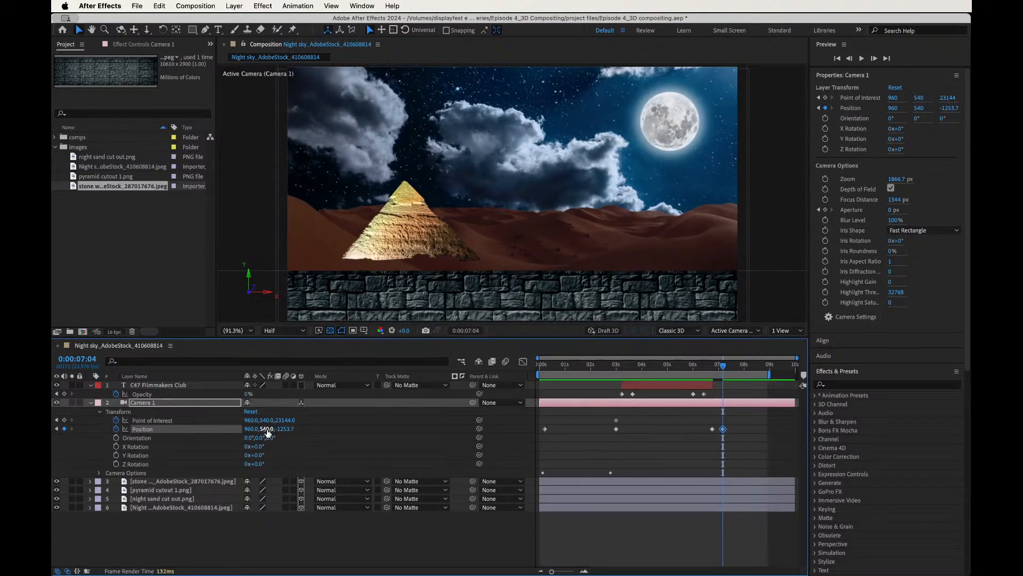
{"action": "left_click_drag", "start_coordinate": [267, 429], "coordinate": [298, 427]}
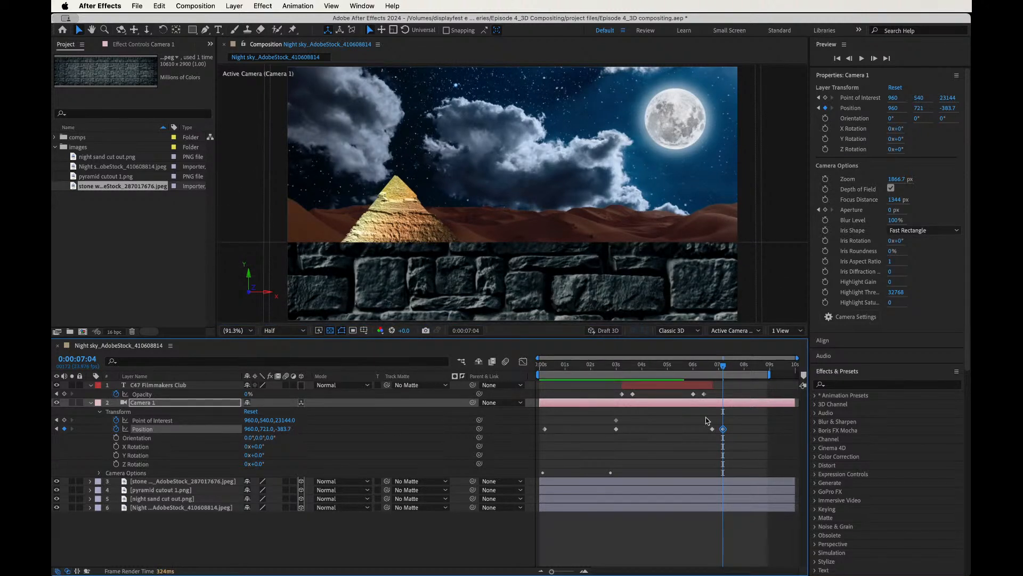
{"action": "left_click_drag", "start_coordinate": [648, 367], "coordinate": [590, 373]}
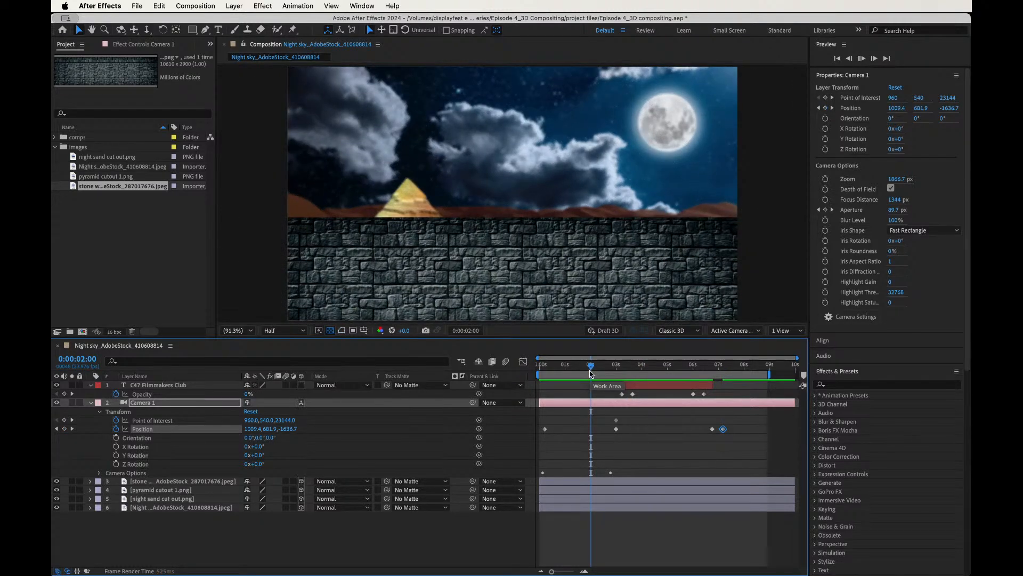
{"action": "key", "text": "space"}
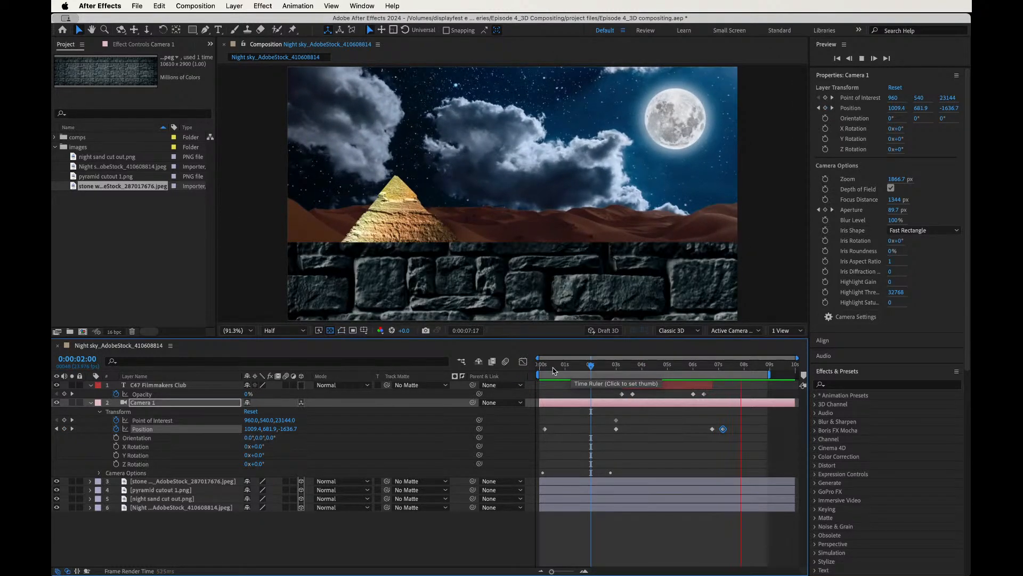
{"action": "key", "text": "space"}
{"action": "left_click_drag", "start_coordinate": [597, 370], "coordinate": [586, 368]}
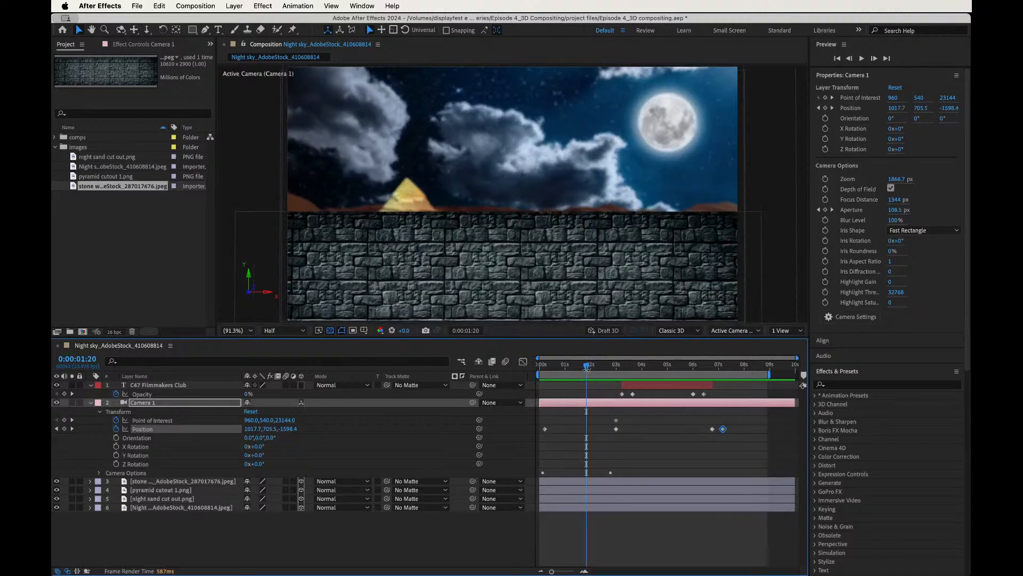
{"action": "key", "text": "space"}
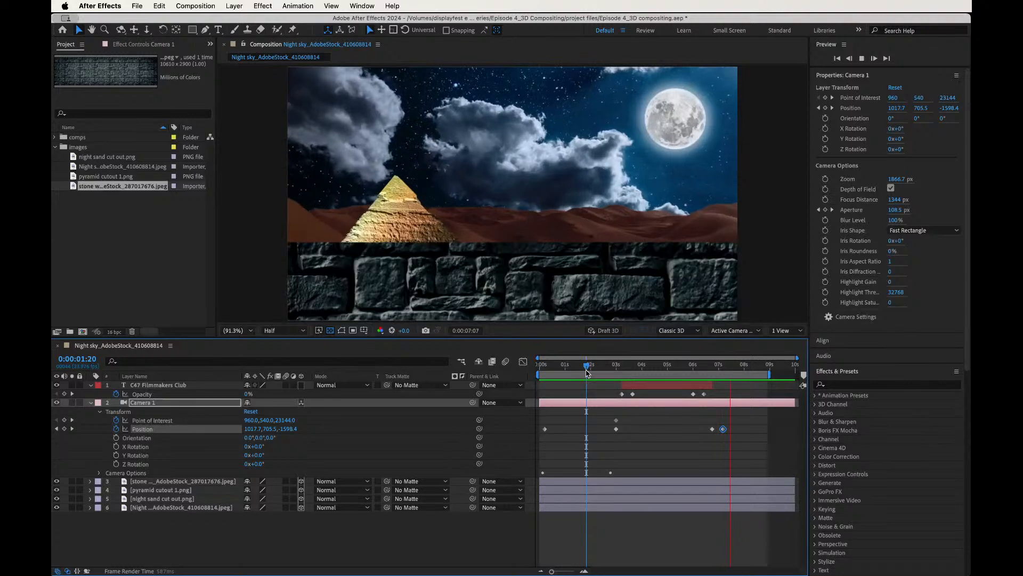
Stop the preview and add a new adjustment layer to the night sky composition.
{"action": "key", "text": "space"}
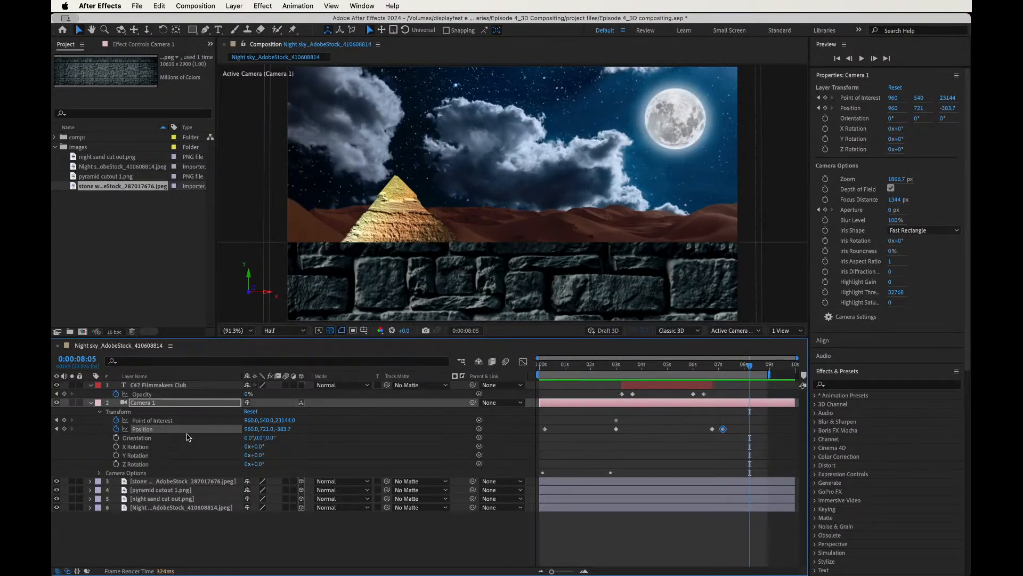
{"action": "left_click", "coordinate": [193, 537]}
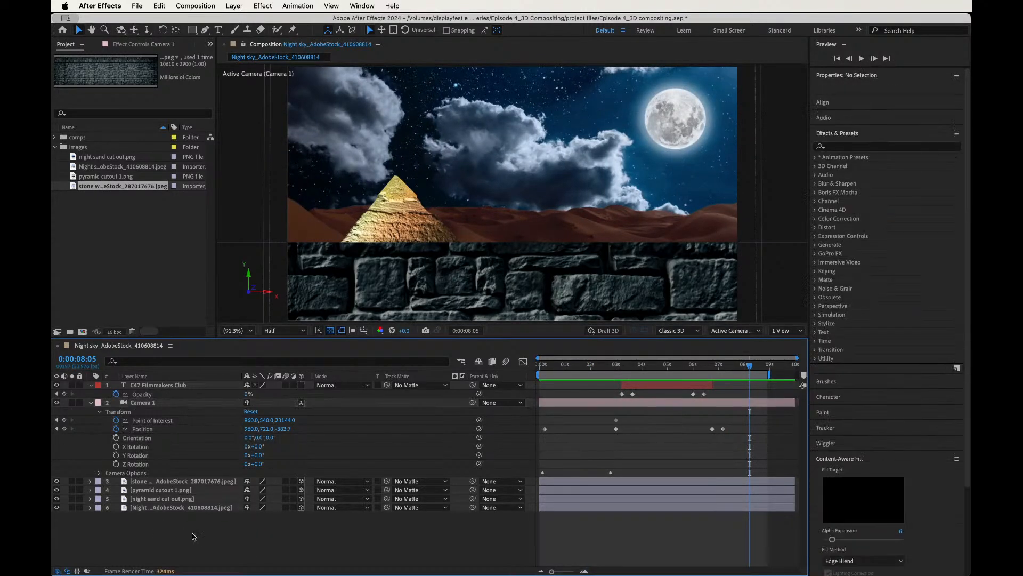
{"action": "right_click", "coordinate": [264, 539]}
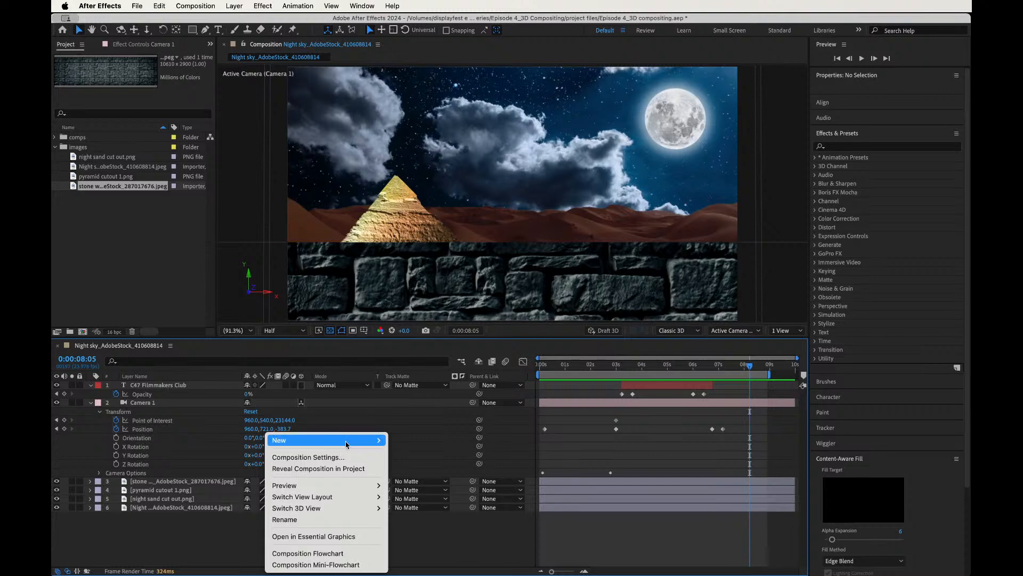
{"action": "mouse_move", "coordinate": [346, 444]}
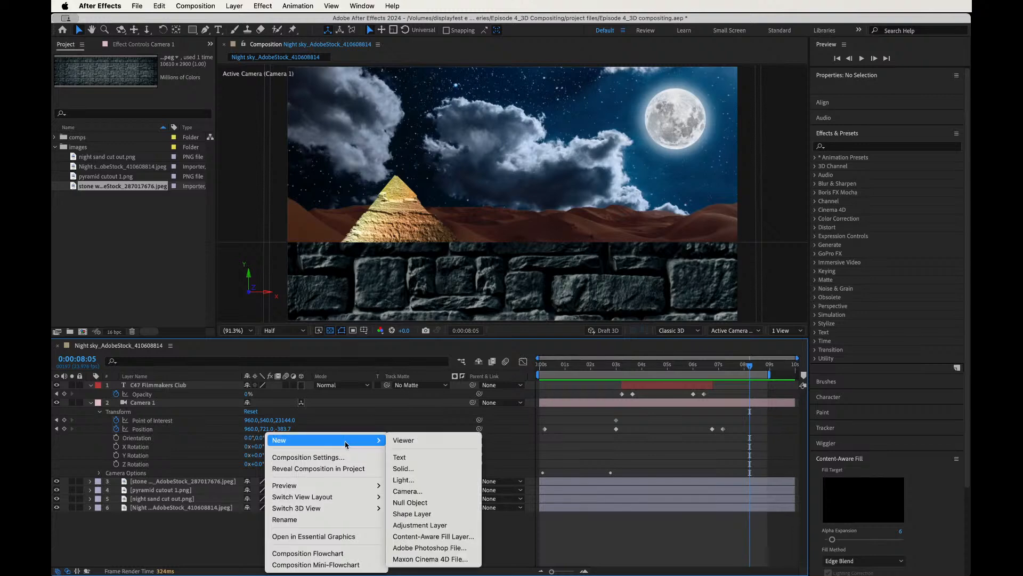
{"action": "left_click", "coordinate": [419, 525]}
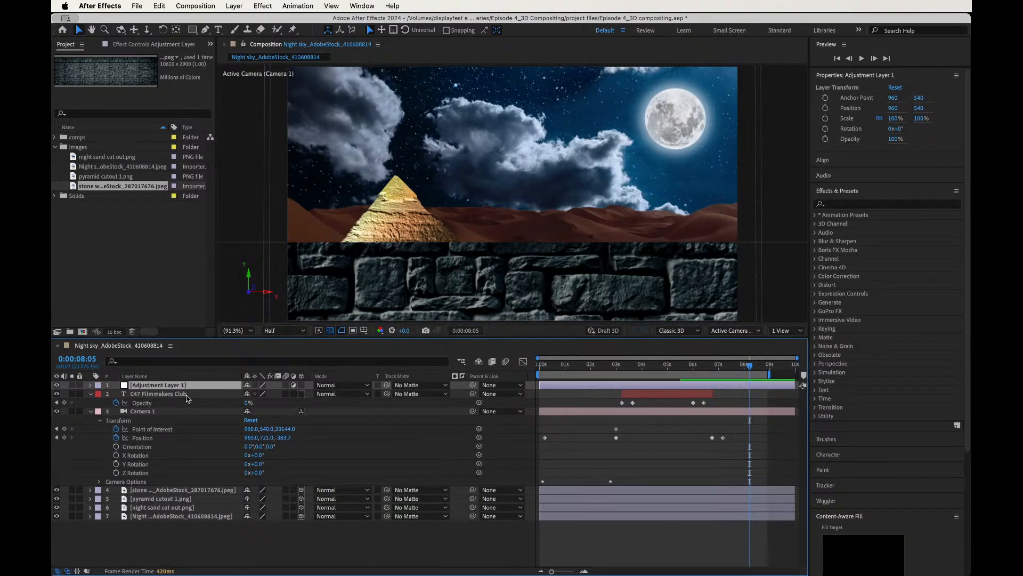
Move the adjustment layer below Camera 1, directly above the stone wall layer.
{"action": "left_click_drag", "start_coordinate": [188, 399], "coordinate": [176, 480]}
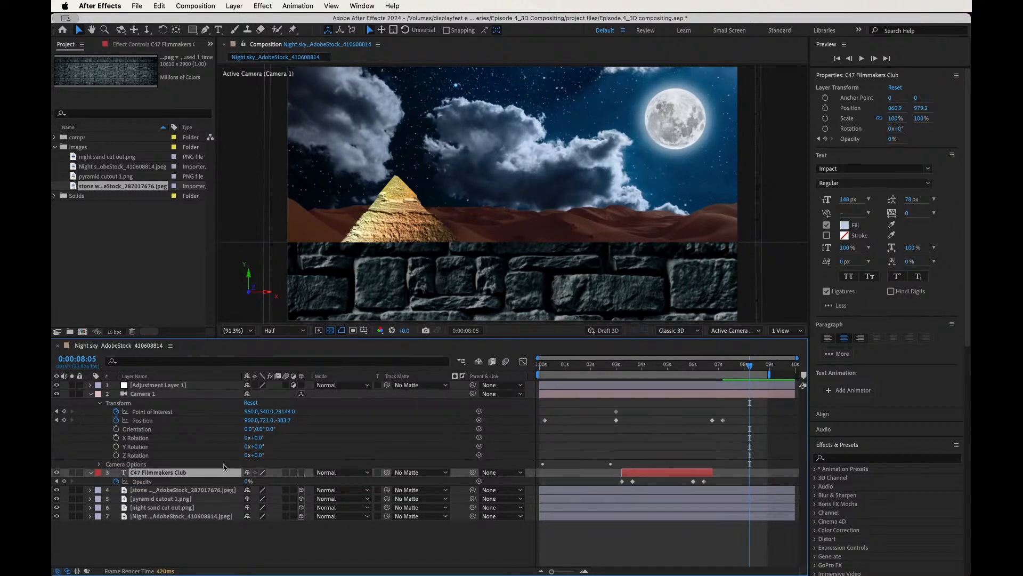
{"action": "key", "text": "super+z"}
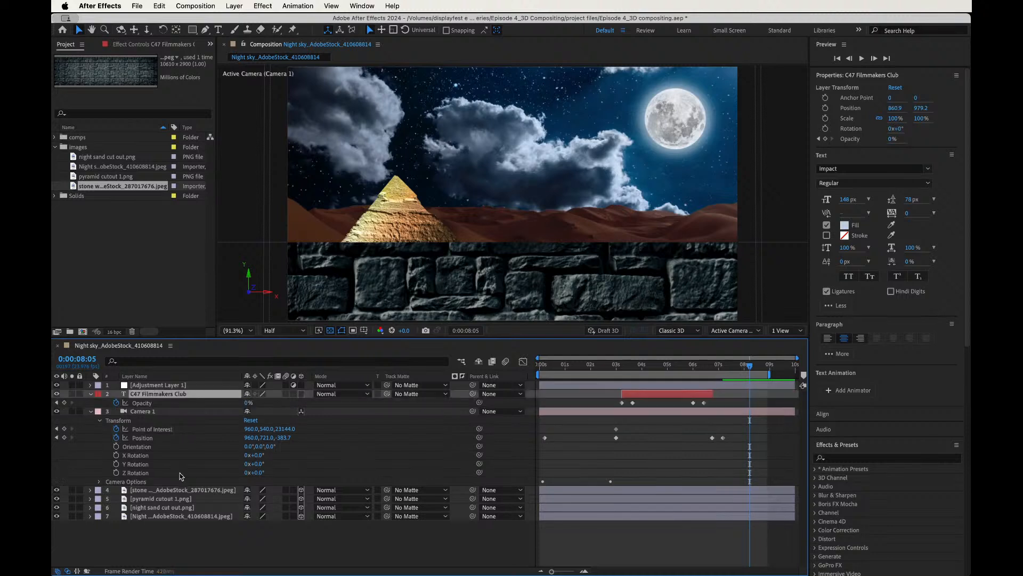
{"action": "left_click", "coordinate": [192, 386]}
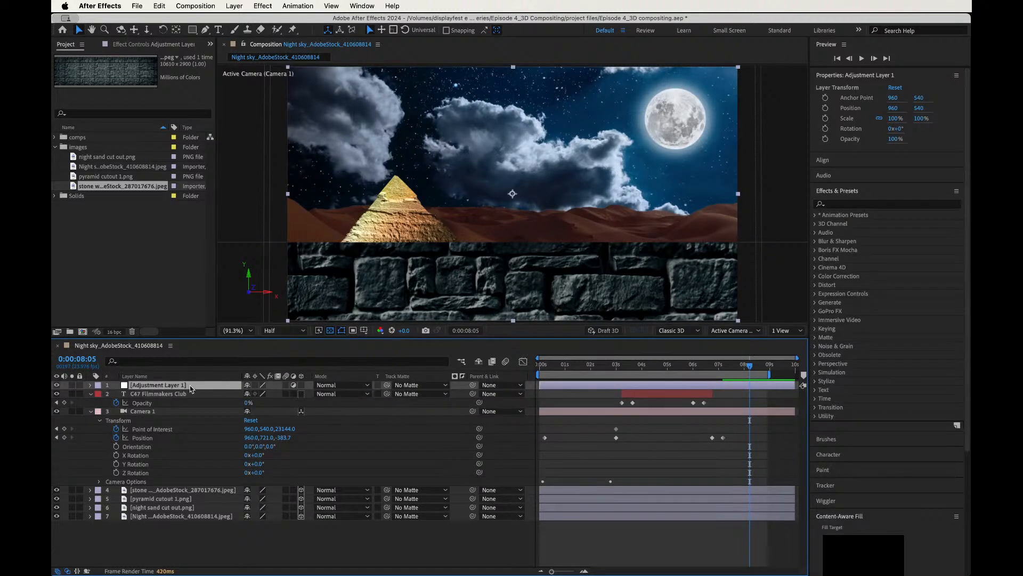
{"action": "left_click_drag", "start_coordinate": [191, 387], "coordinate": [203, 488]}
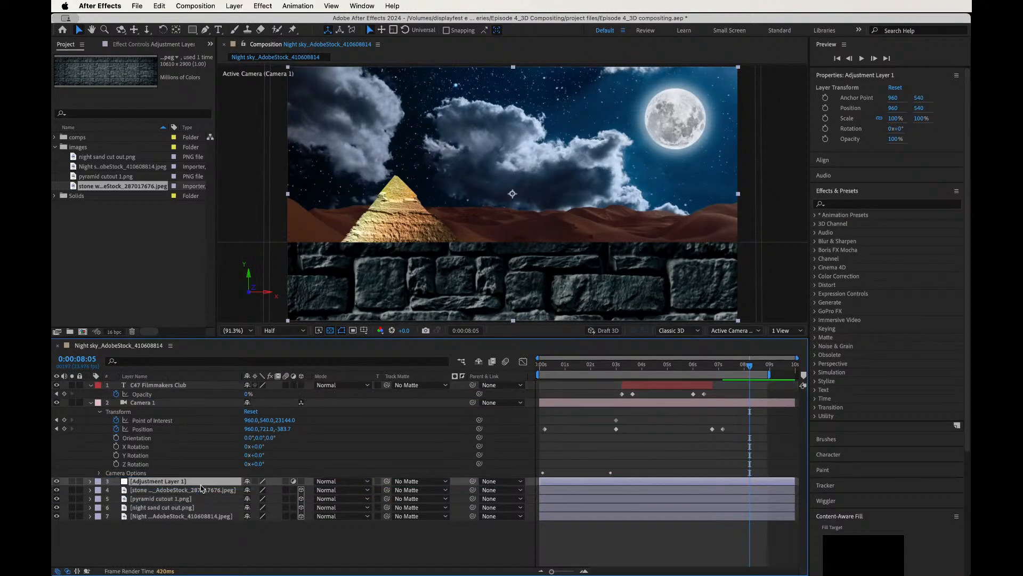
Apply the Levels effect to the adjustment layer and reveal its Histogram keyframe at 0:00:08:05.
{"action": "left_click", "coordinate": [900, 204]}
{"action": "type", "text": "levels"}
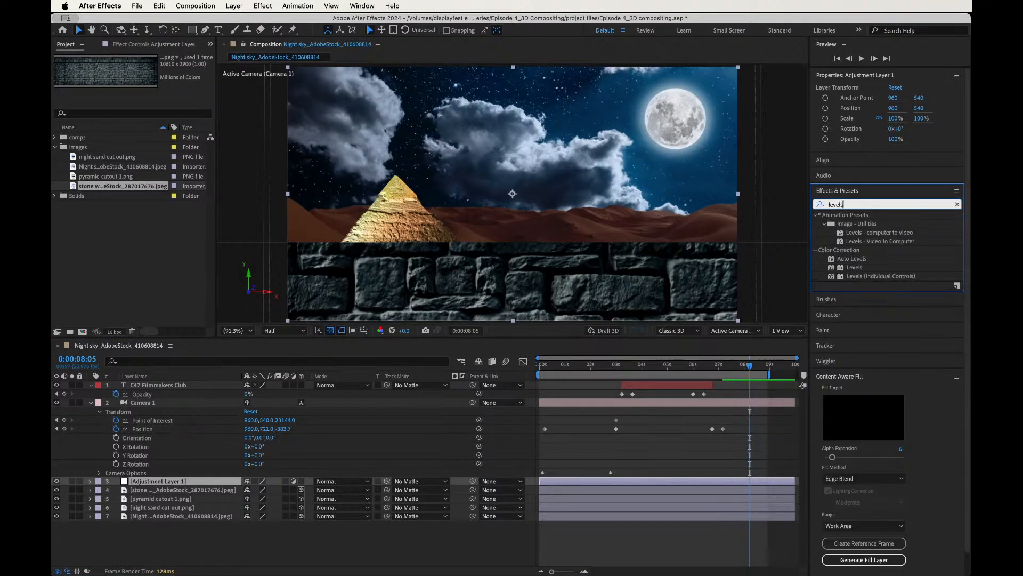
{"action": "double_click", "coordinate": [855, 267]}
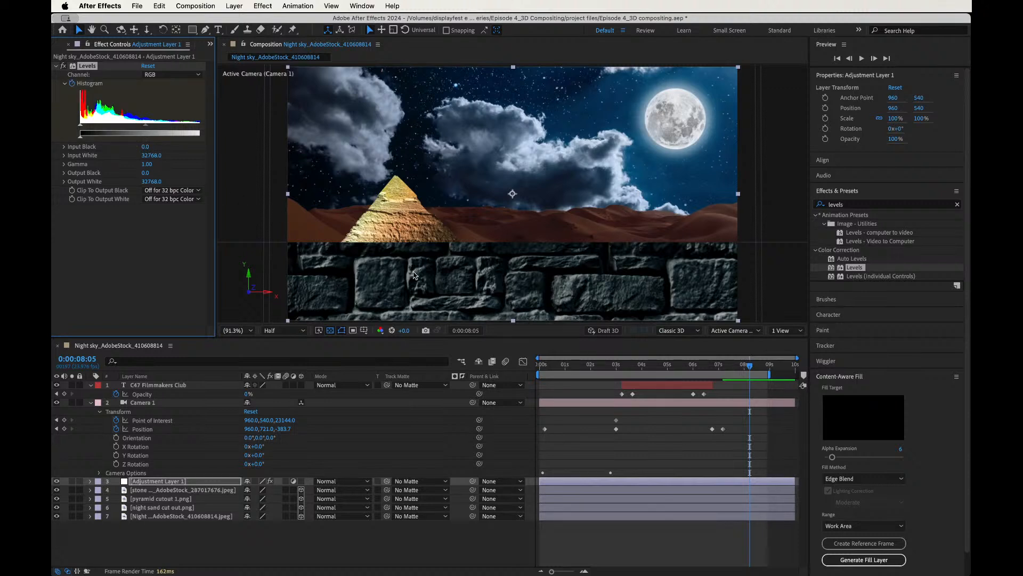
{"action": "key", "text": "u"}
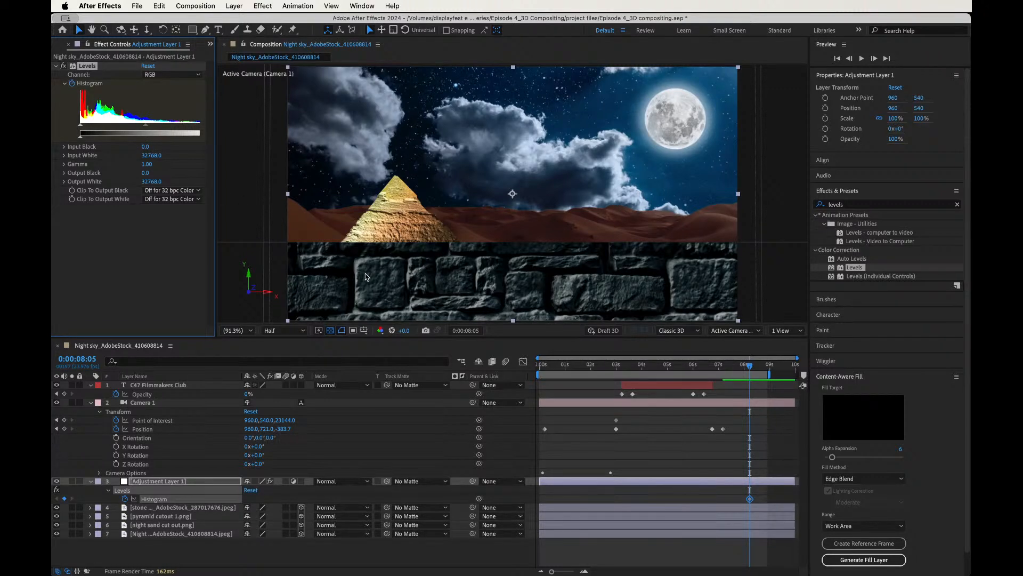
Keyframe the Levels Histogram at 0:00:08:15 with the RGB Gamma raised to 5.00.
{"action": "key", "text": "Page_Down"}
{"action": "key", "text": "shift+Page_Up"}
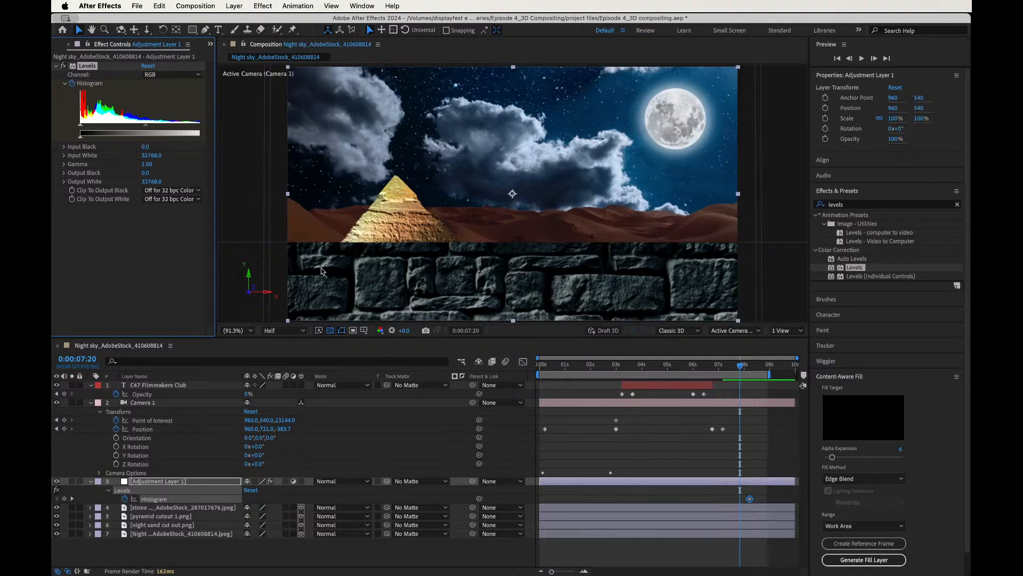
{"action": "left_click", "coordinate": [73, 499]}
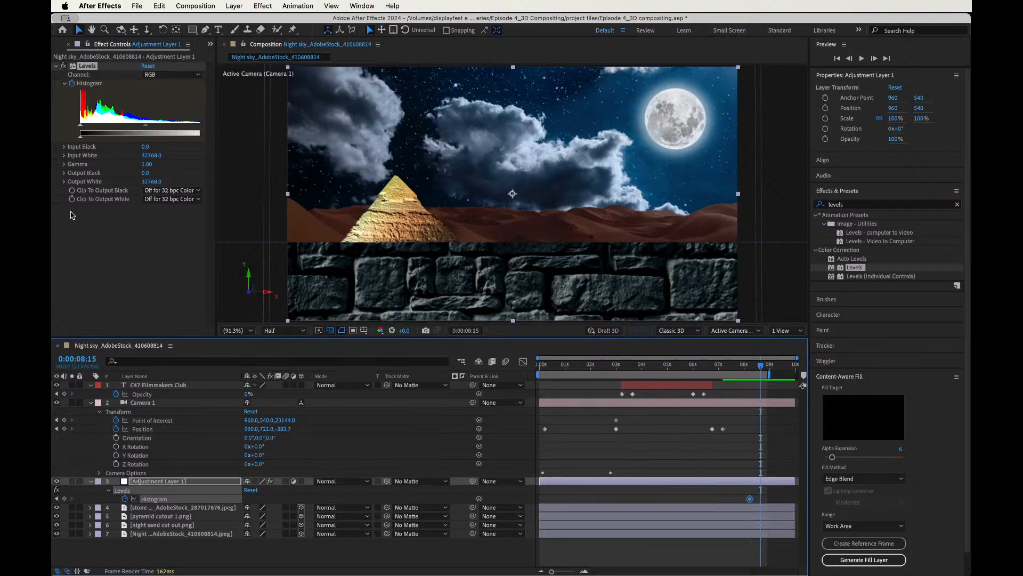
{"action": "left_click_drag", "start_coordinate": [145, 127], "coordinate": [79, 131]}
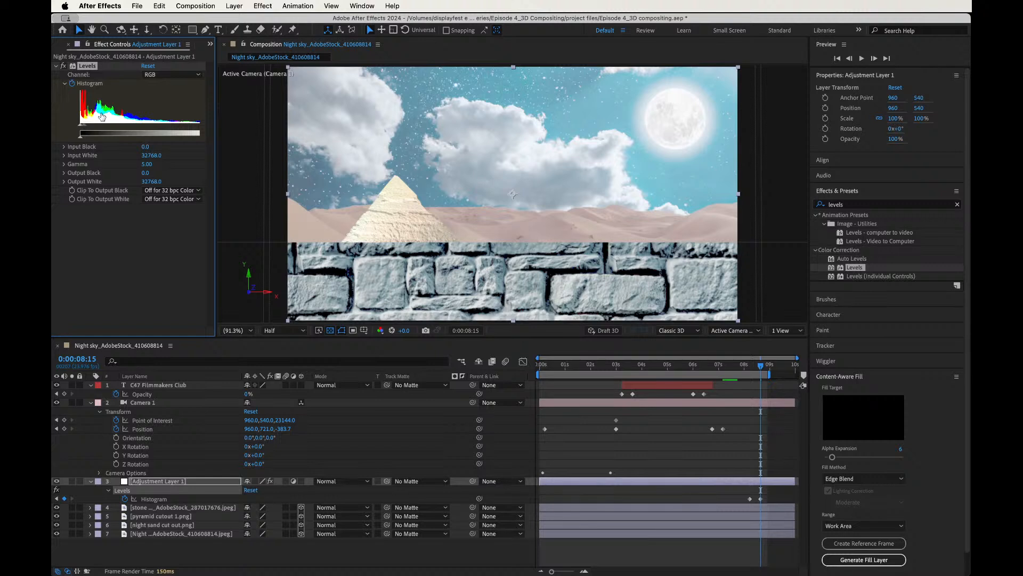
Set the Levels Red Gamma to 1.58 and the RGB Input White to 0.0 at 0:00:08:15.
{"action": "left_click", "coordinate": [198, 74]}
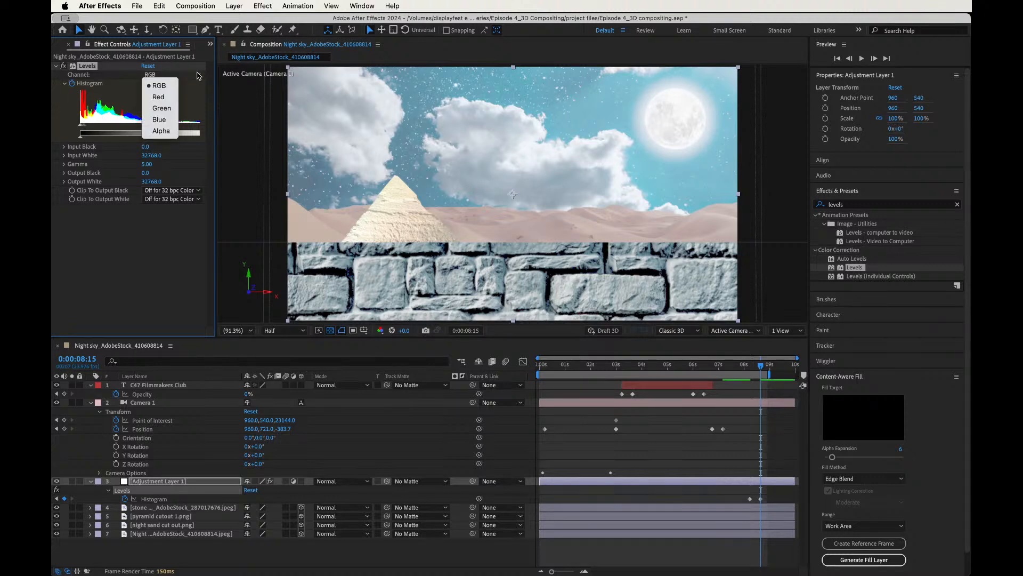
{"action": "left_click", "coordinate": [160, 97]}
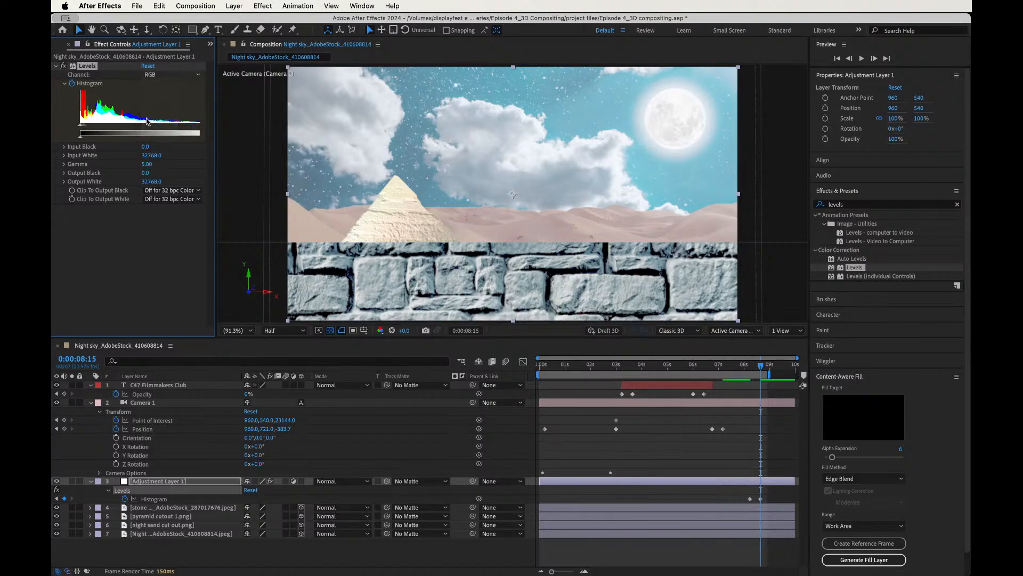
{"action": "left_click_drag", "start_coordinate": [146, 126], "coordinate": [124, 129]}
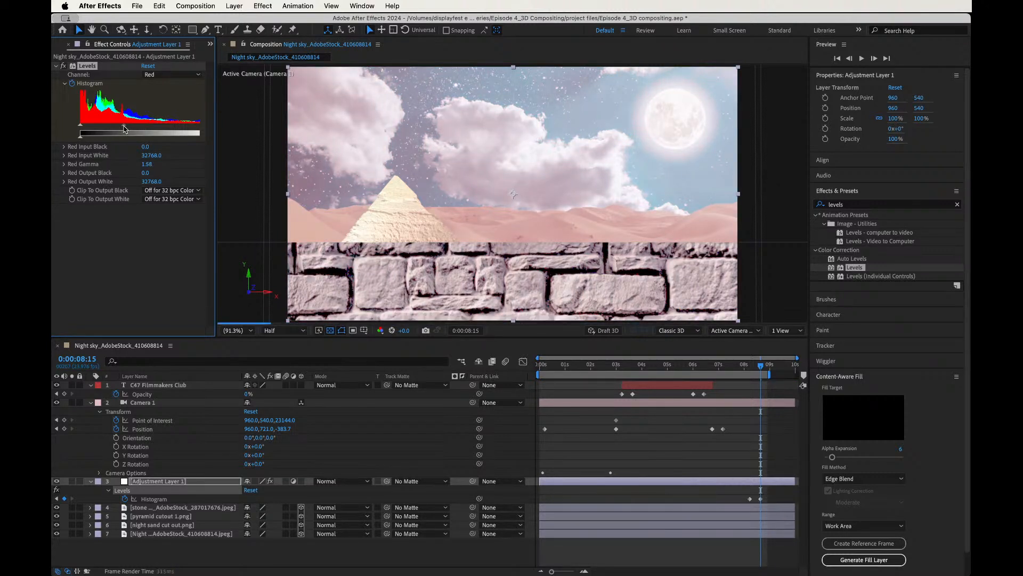
{"action": "left_click", "coordinate": [184, 75]}
{"action": "left_click", "coordinate": [166, 94]}
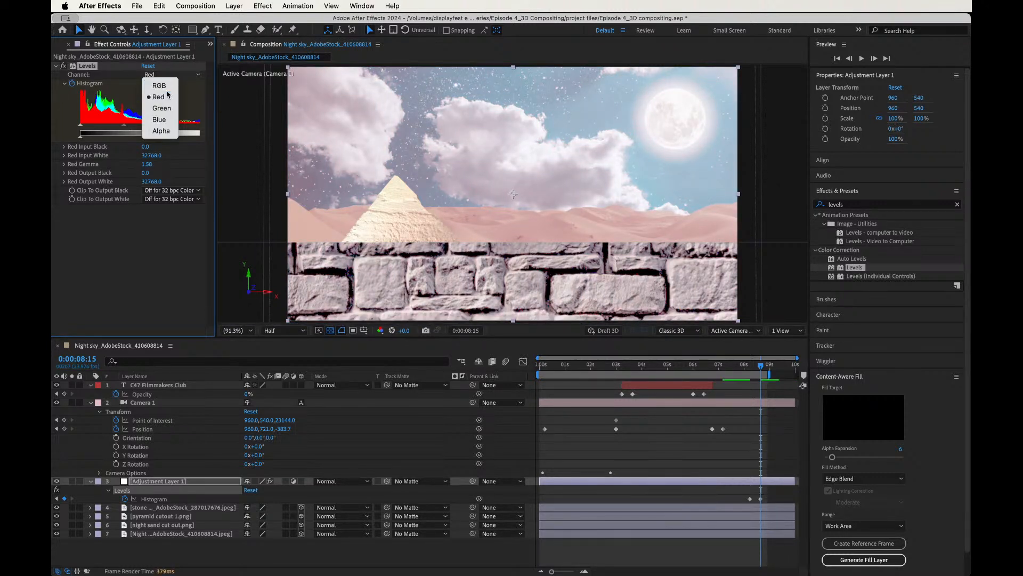
{"action": "left_click", "coordinate": [172, 75]}
{"action": "left_click", "coordinate": [168, 85]}
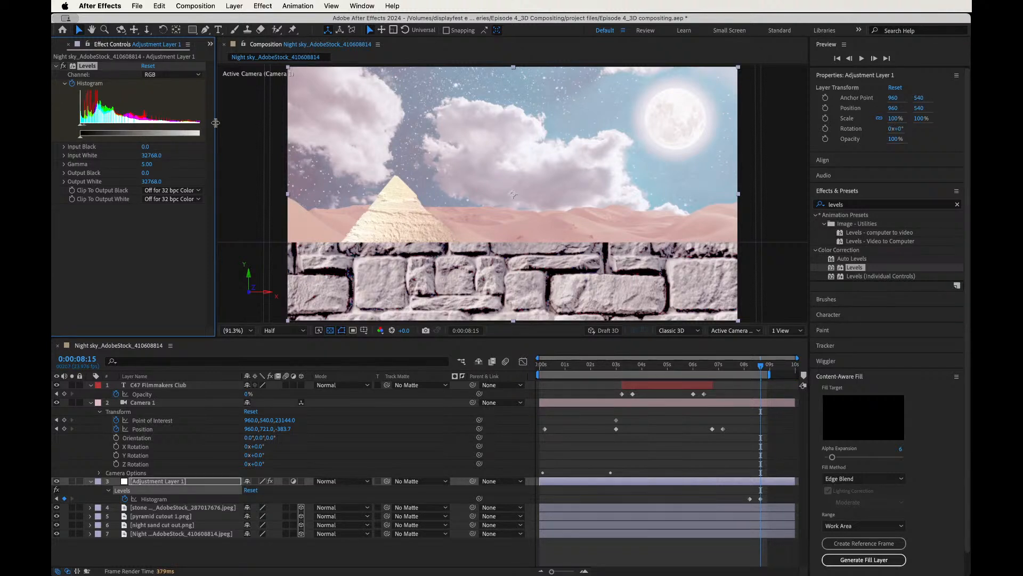
{"action": "left_click_drag", "start_coordinate": [215, 123], "coordinate": [283, 123]}
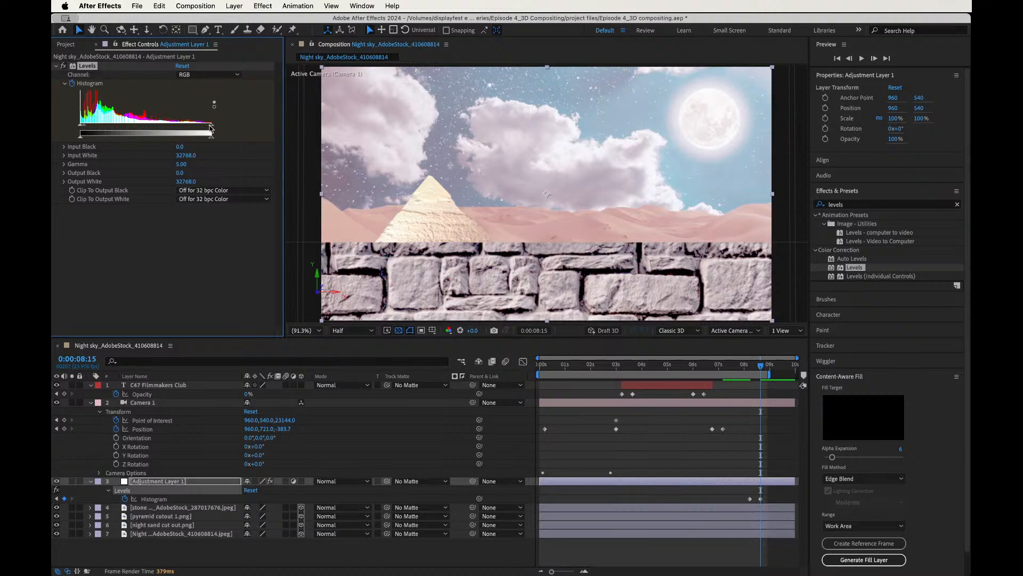
{"action": "left_click_drag", "start_coordinate": [211, 128], "coordinate": [73, 127]}
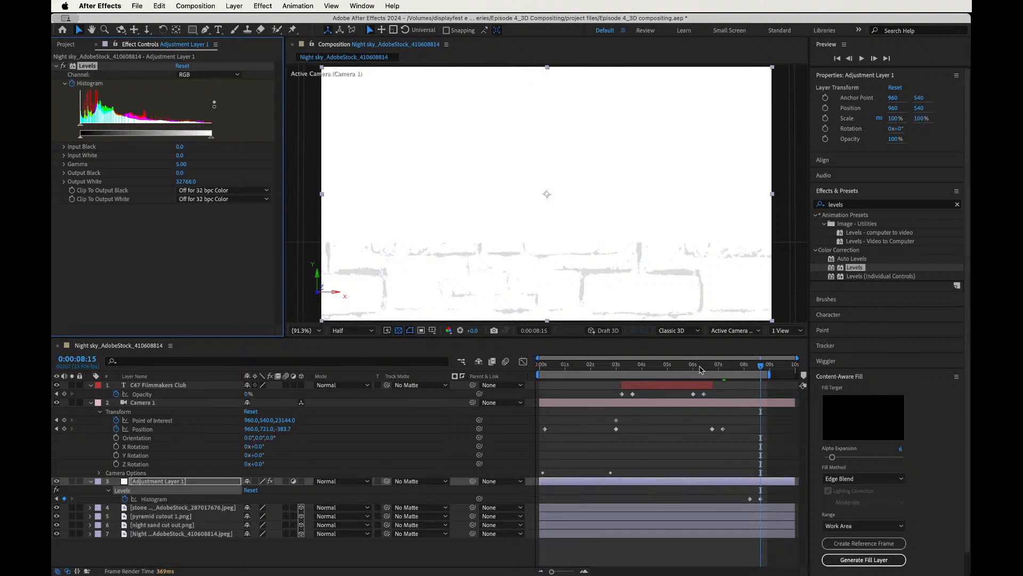
Extend the work area to the end of the composition and preview the whole animation from the beginning.
{"action": "left_click_drag", "start_coordinate": [700, 369], "coordinate": [498, 374]}
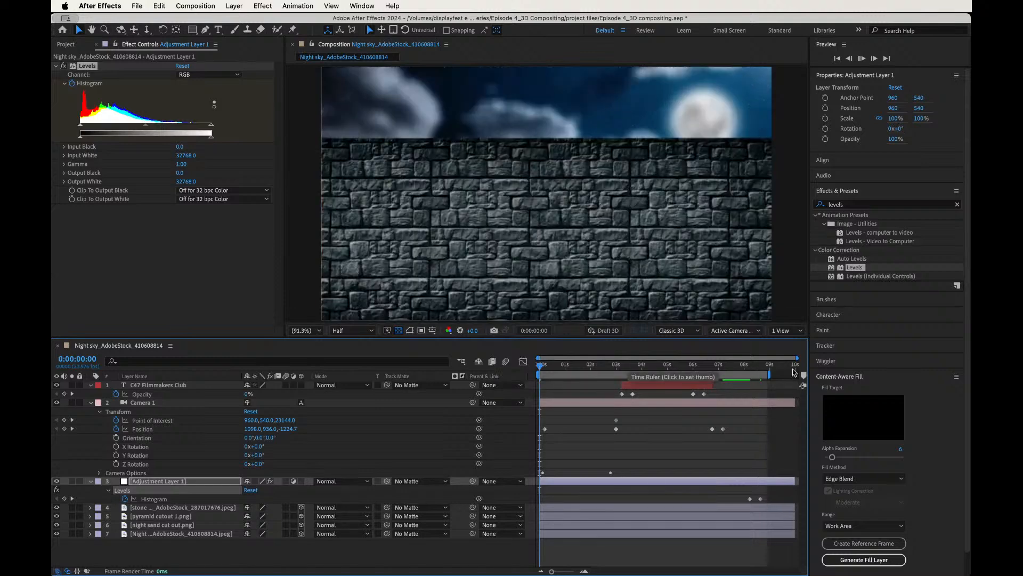
{"action": "key", "text": "Page_Down"}
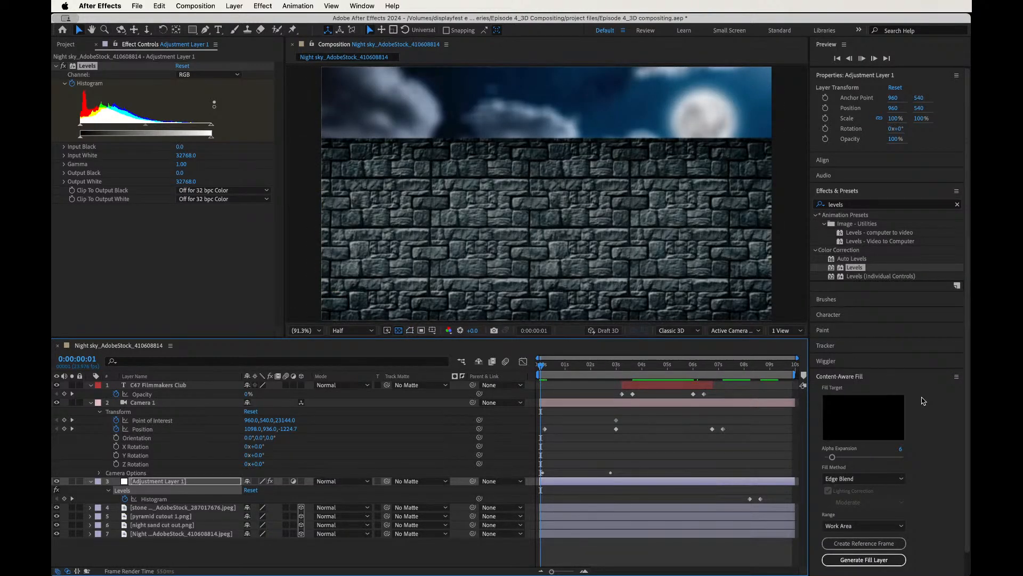
{"action": "key", "text": "space"}
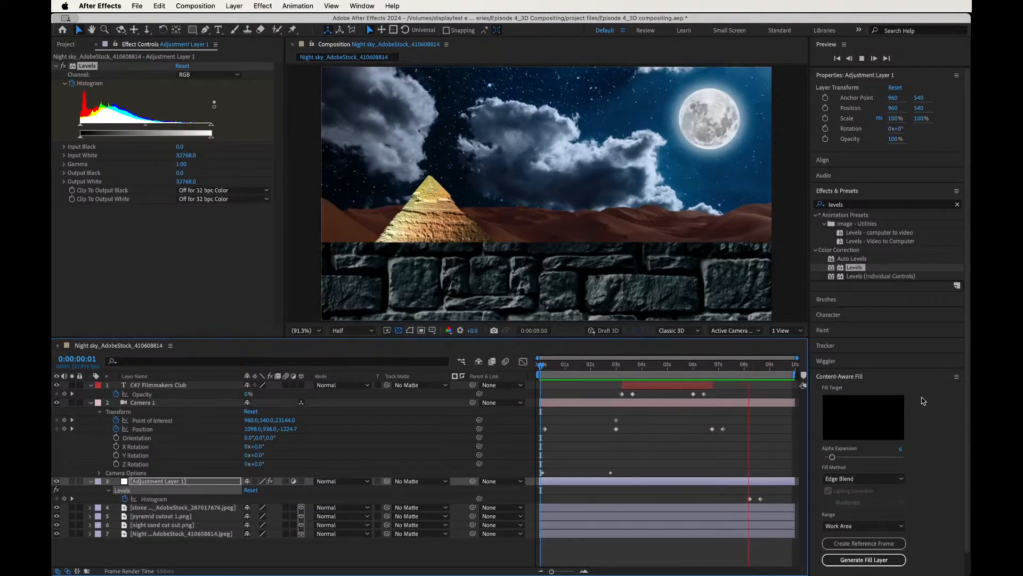
{"action": "key", "text": "space"}
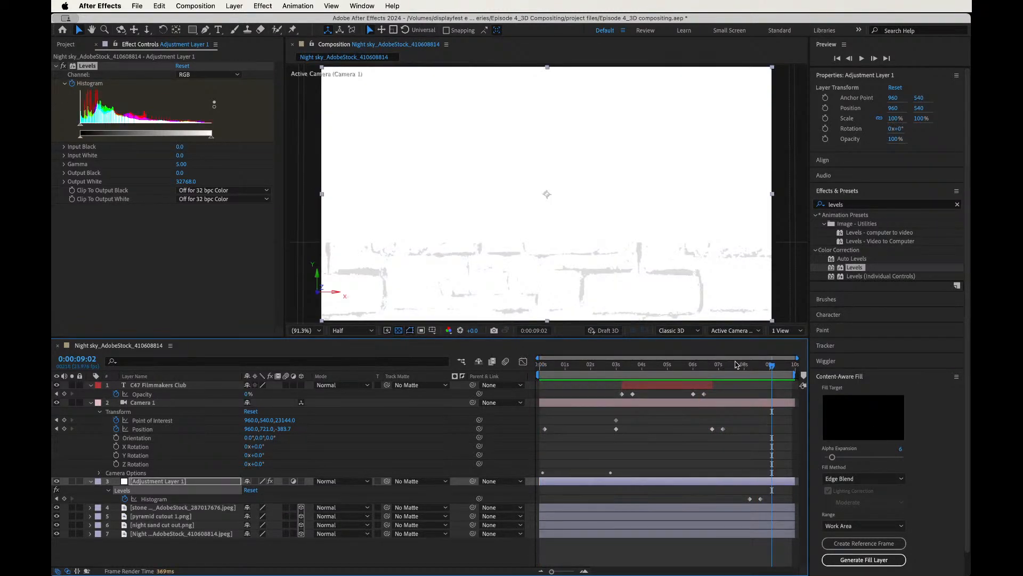
Move both Levels Histogram keyframes earlier so the first sits at 0:00:06:23, and preview the flash to white.
{"action": "mouse_move", "coordinate": [723, 367]}
{"action": "left_mouse_down"}
{"action": "mouse_move", "coordinate": [703, 367]}
{"action": "mouse_move", "coordinate": [718, 367]}
{"action": "left_mouse_up"}
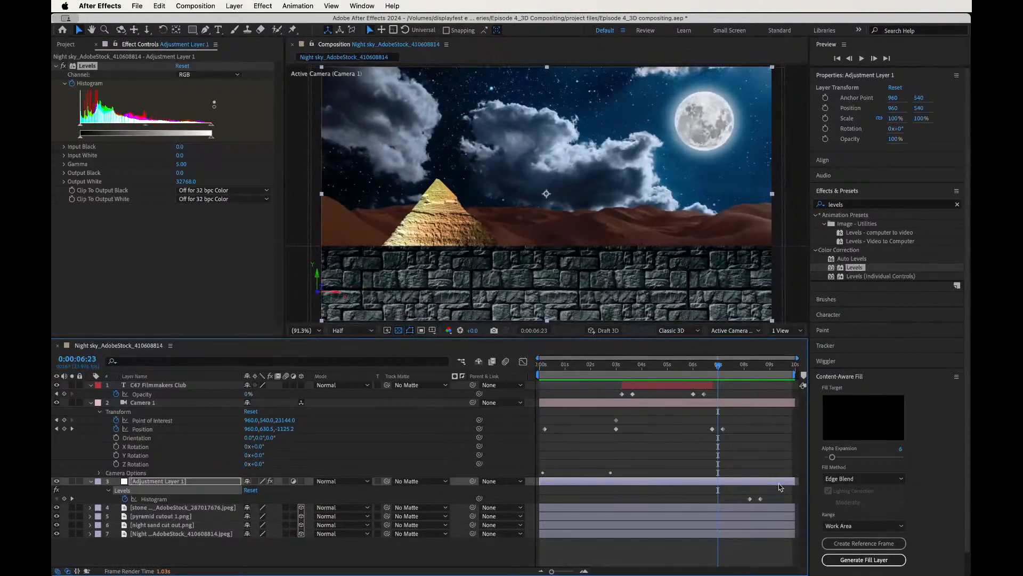
{"action": "left_click_drag", "start_coordinate": [771, 494], "coordinate": [718, 502]}
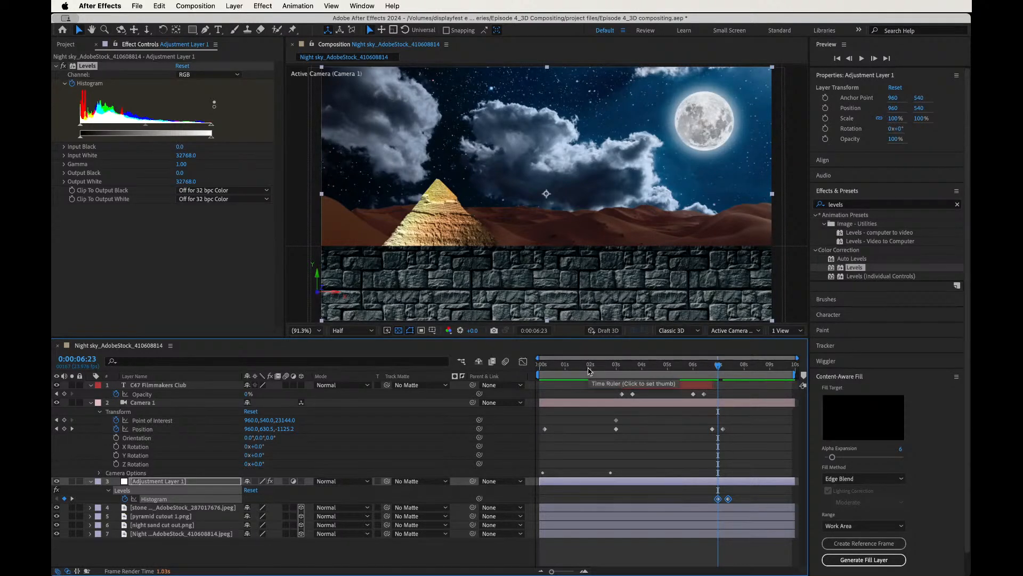
{"action": "key", "text": "space"}
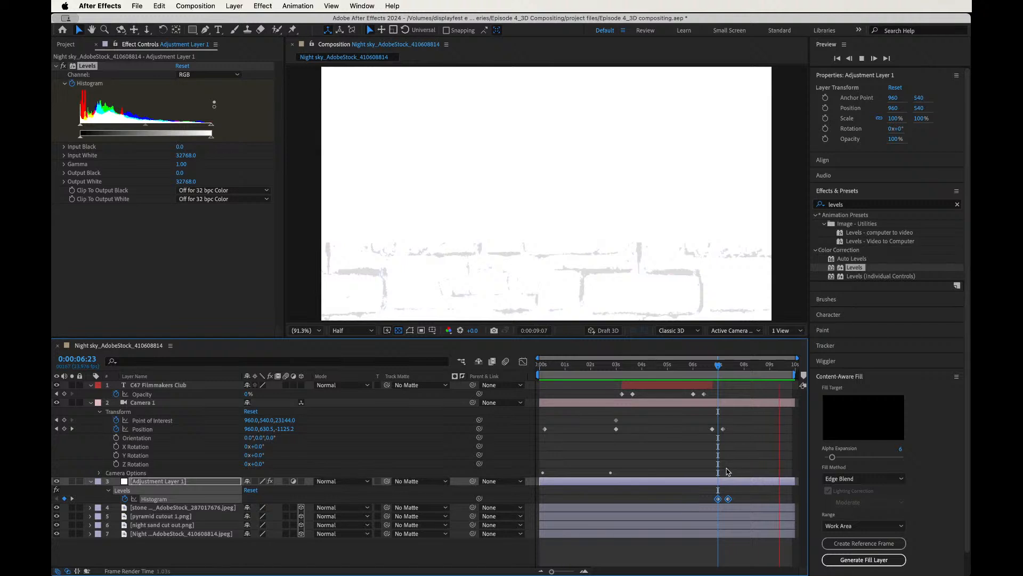
{"action": "key", "text": "space"}
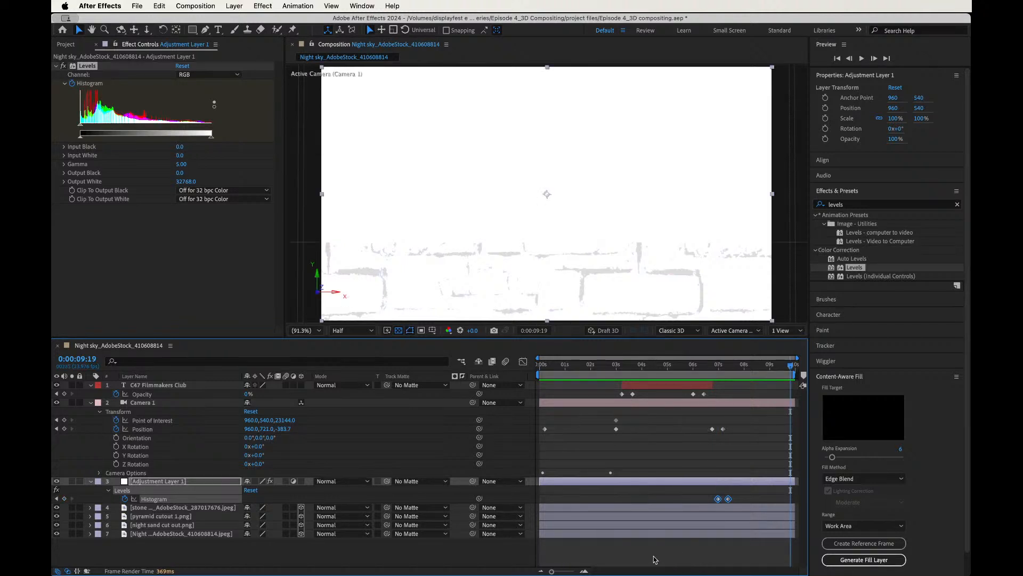
Switch to Chrome, play a few seconds of the 3D Compositing reference tutorial, and switch back to After Effects.
{"action": "key", "text": "super+Tab"}
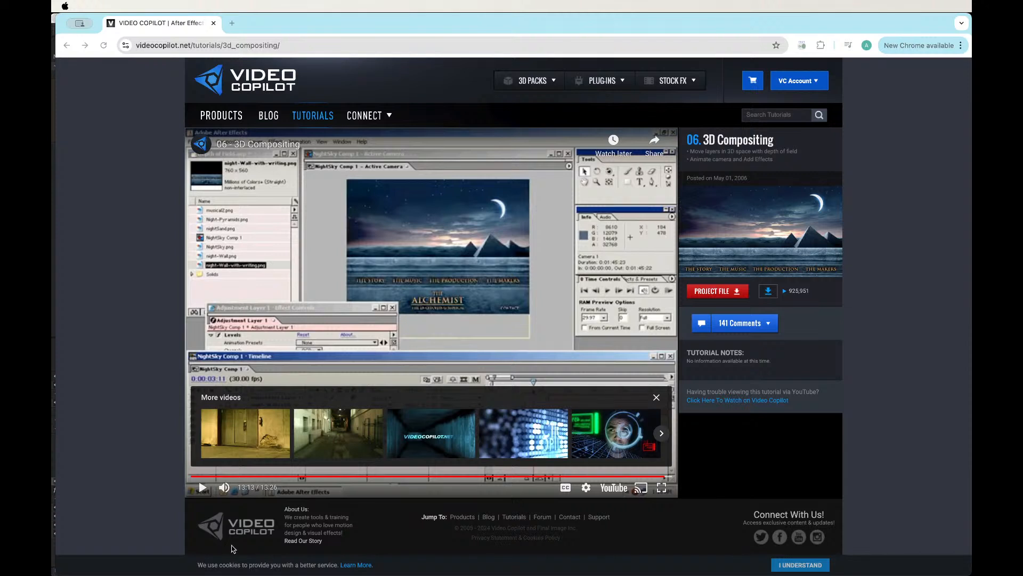
{"action": "left_click", "coordinate": [240, 272]}
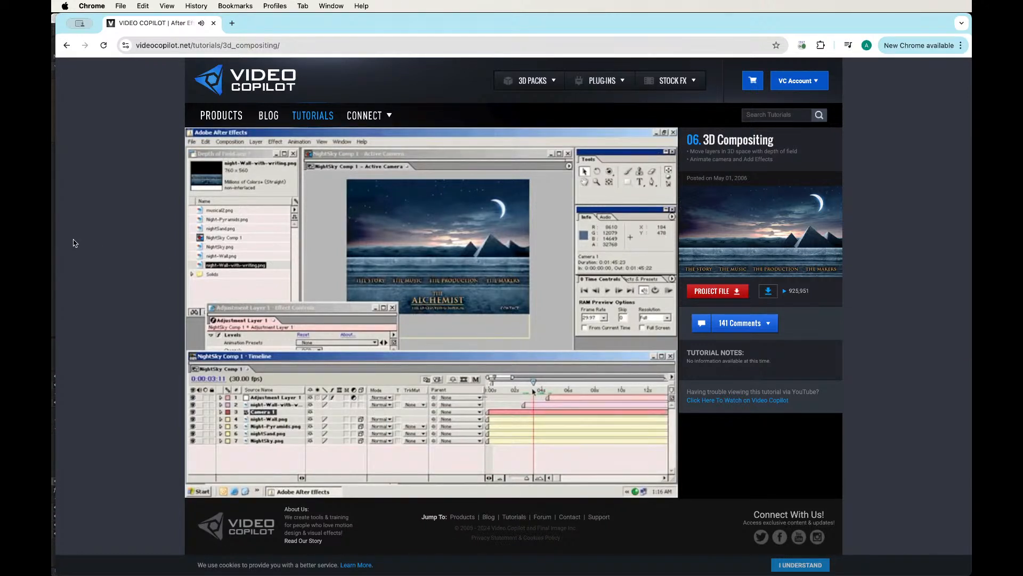
{"action": "mouse_move", "coordinate": [413, 253]}
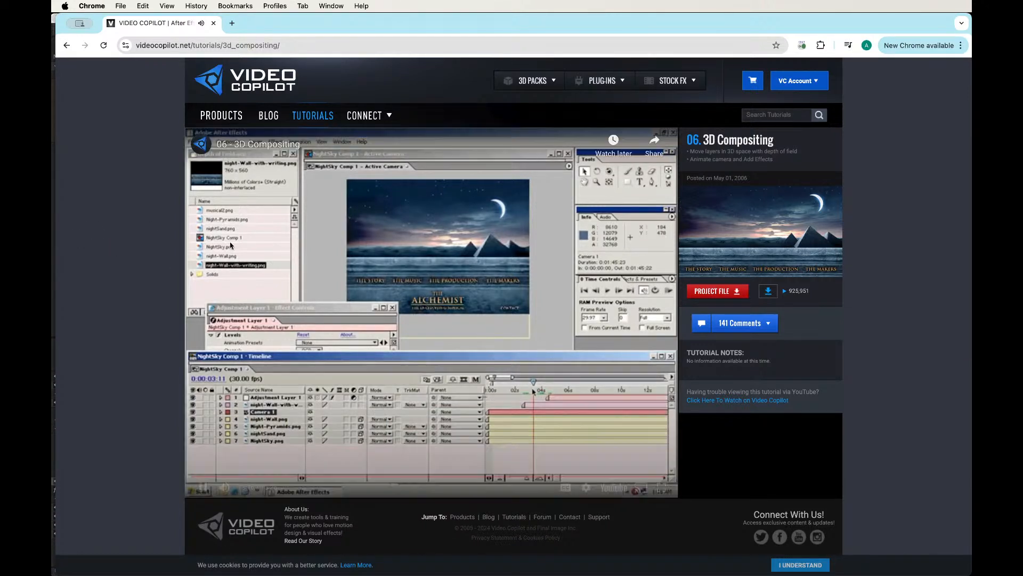
{"action": "left_click", "coordinate": [406, 293]}
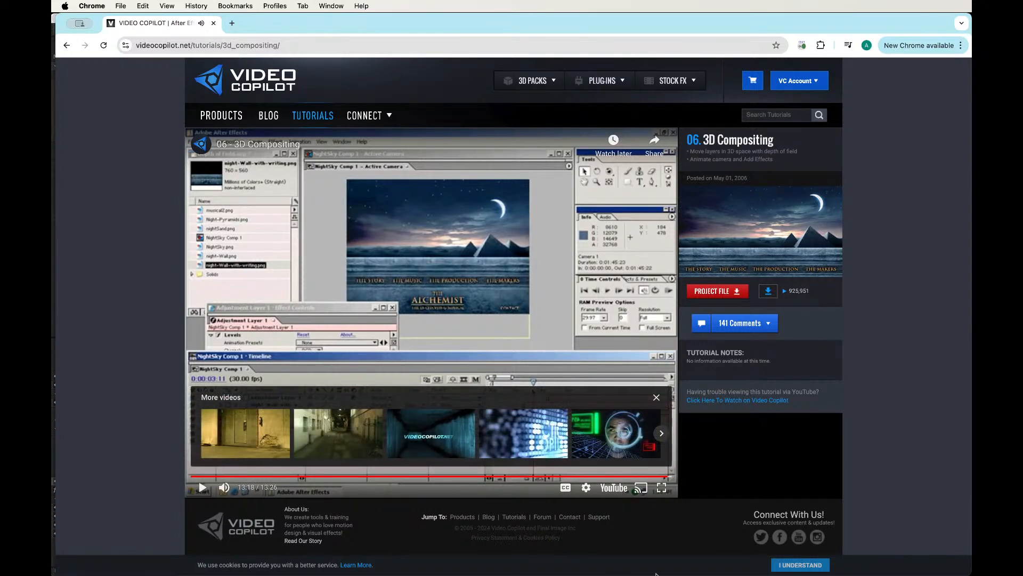
{"action": "key", "text": "super+Tab"}
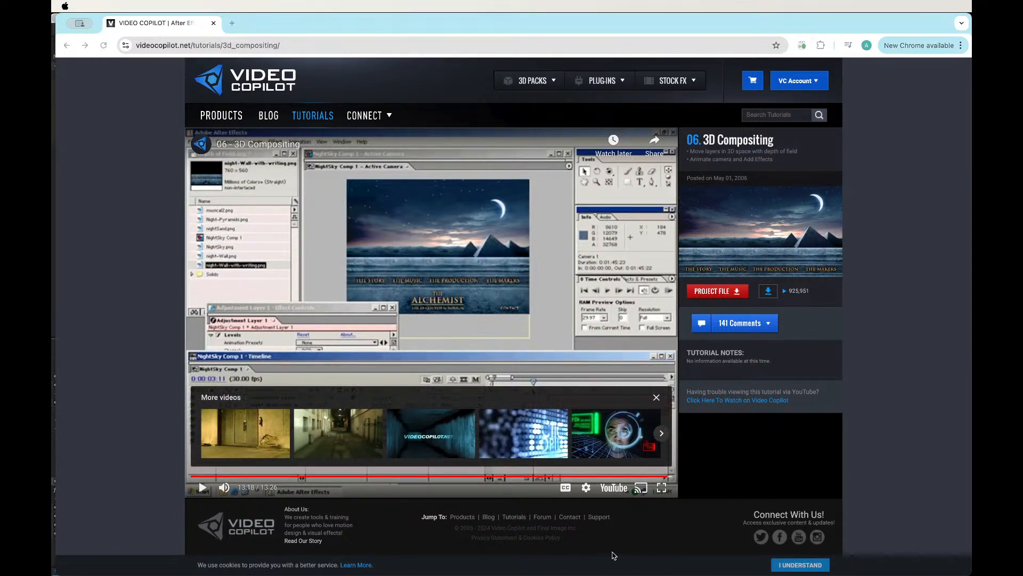